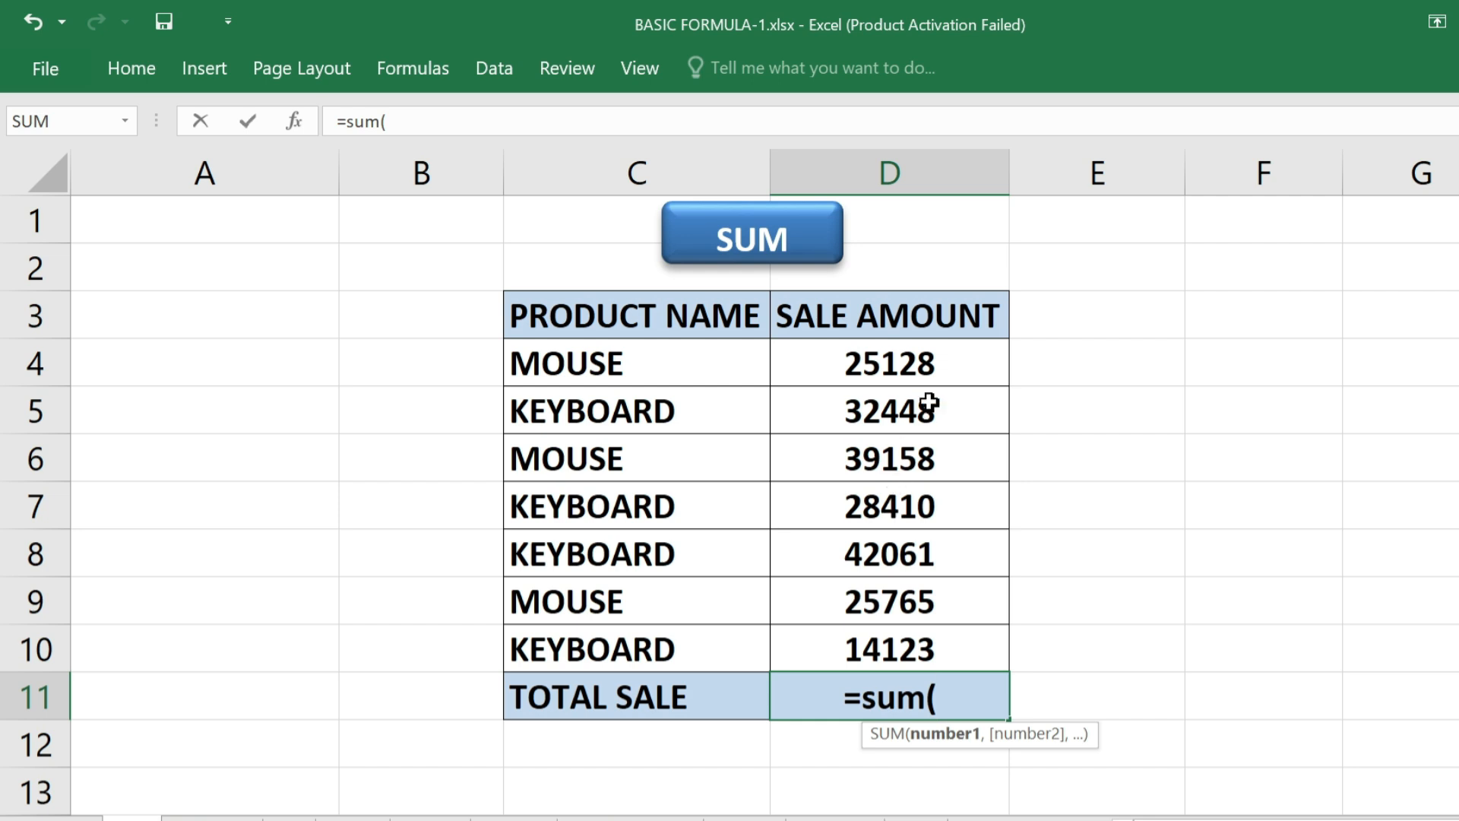
# Complete the SUM formula in D11 to total the sale amounts in D4:D10
pyautogui.moveTo(942, 373); pyautogui.dragTo(941, 628)
pyautogui.write(')')
pyautogui.press('Return')
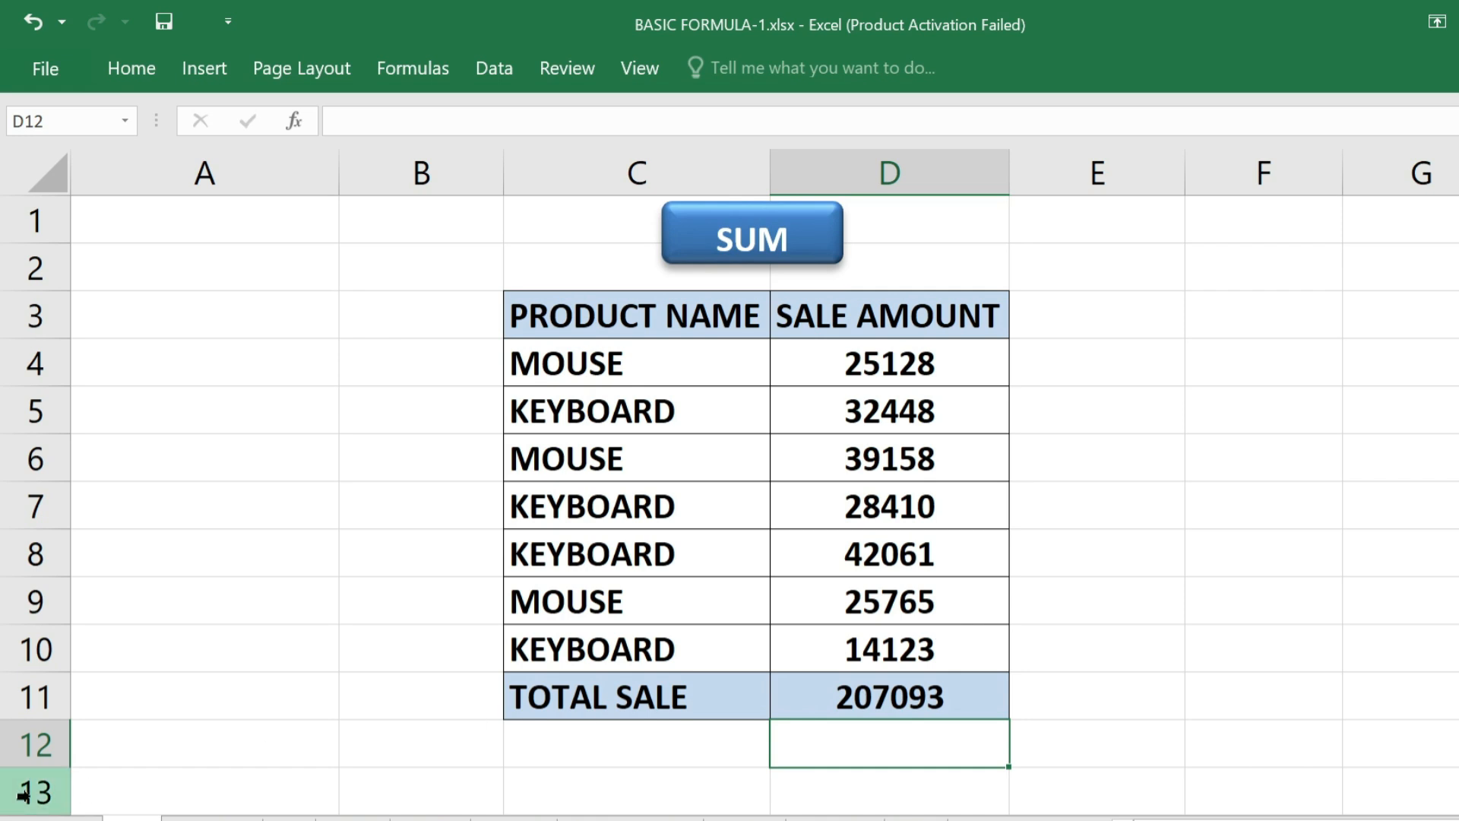
# Open the PRODUCT sheet and examine its product name, quantity, rate and sale amount columns
pyautogui.click(212, 819)
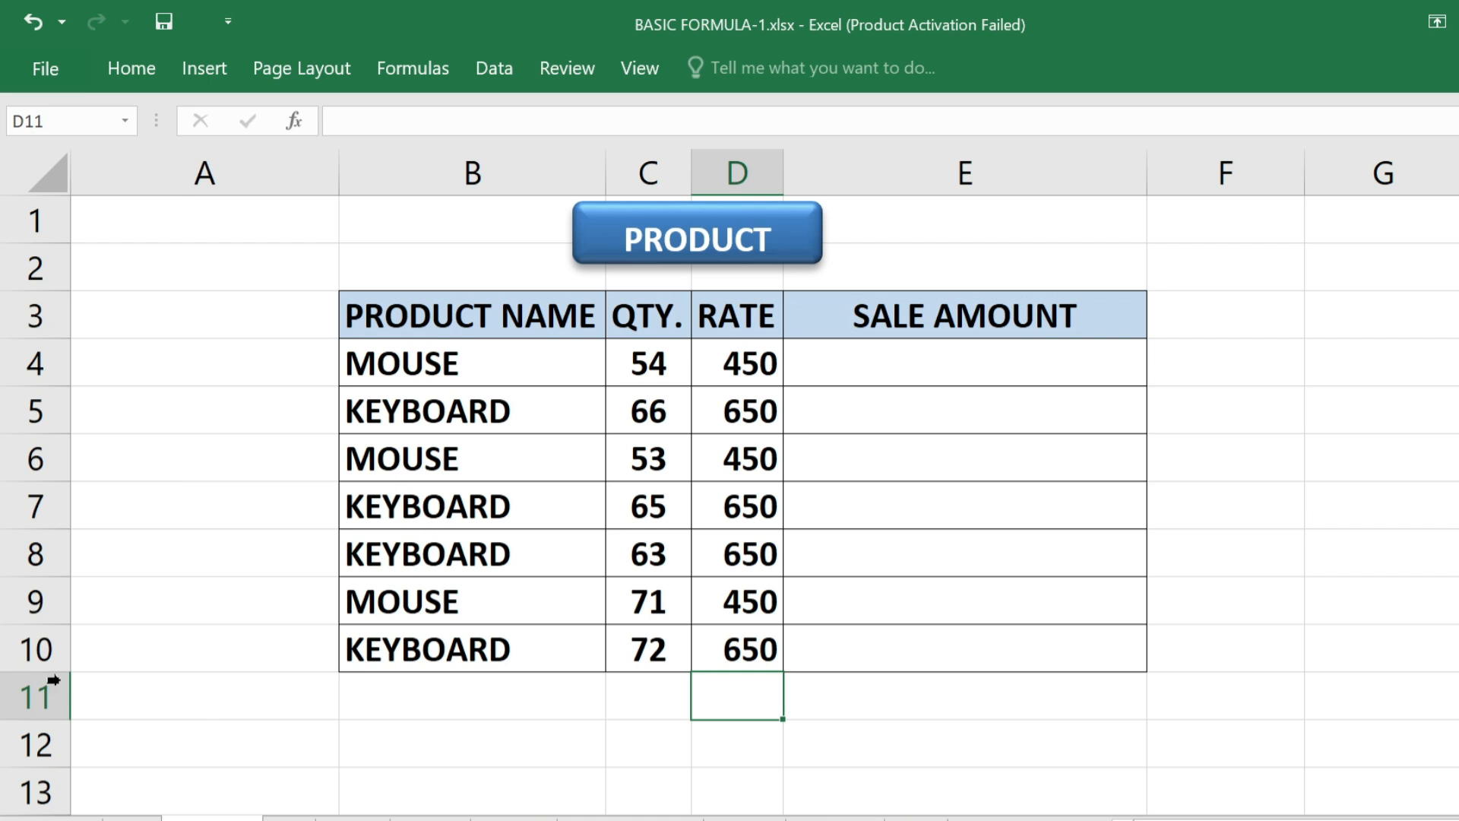
pyautogui.click(521, 328)
pyautogui.moveTo(521, 328); pyautogui.dragTo(564, 632)
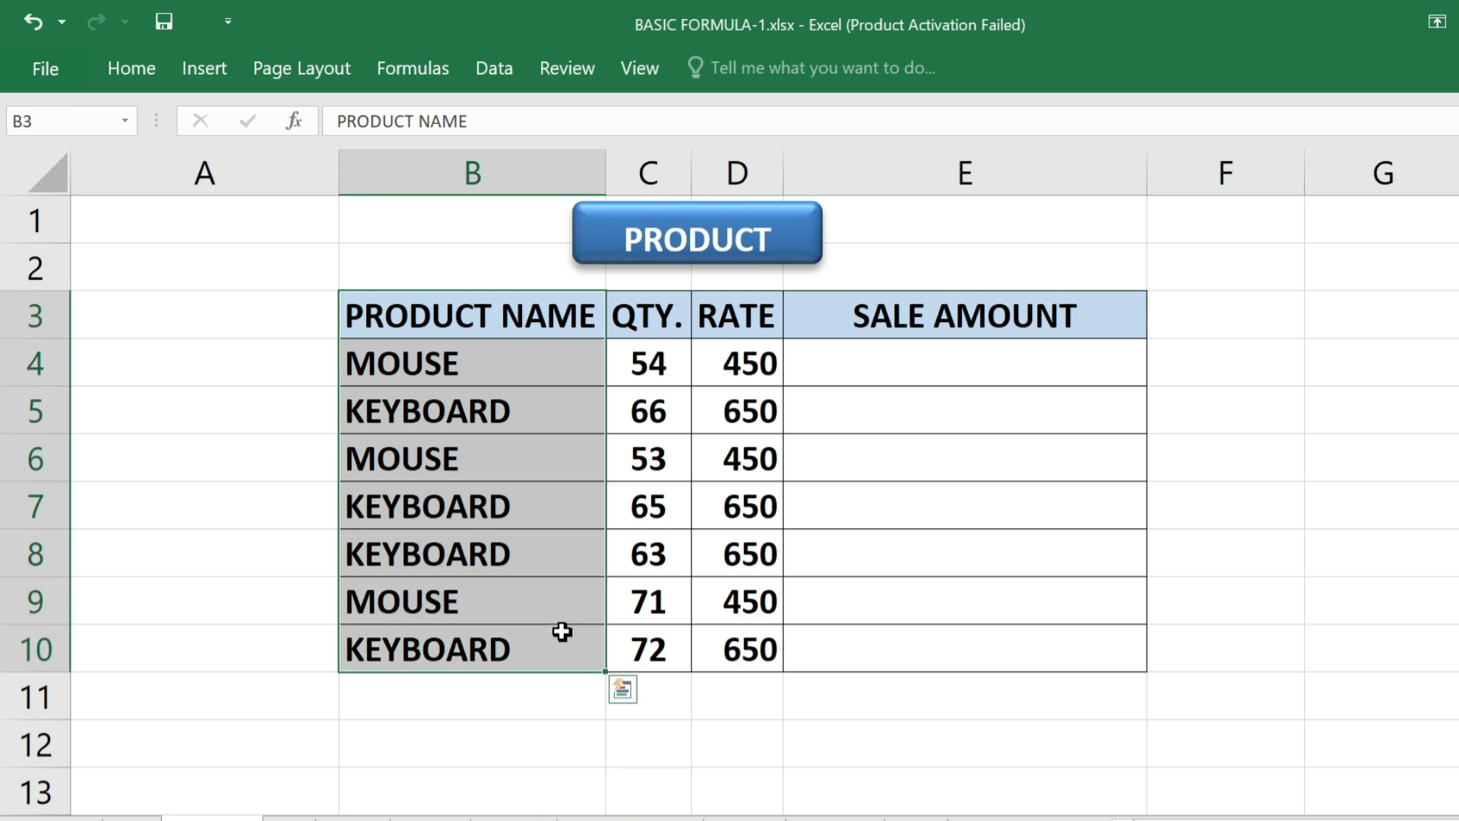
pyautogui.click(642, 334)
pyautogui.moveTo(643, 336); pyautogui.dragTo(652, 649)
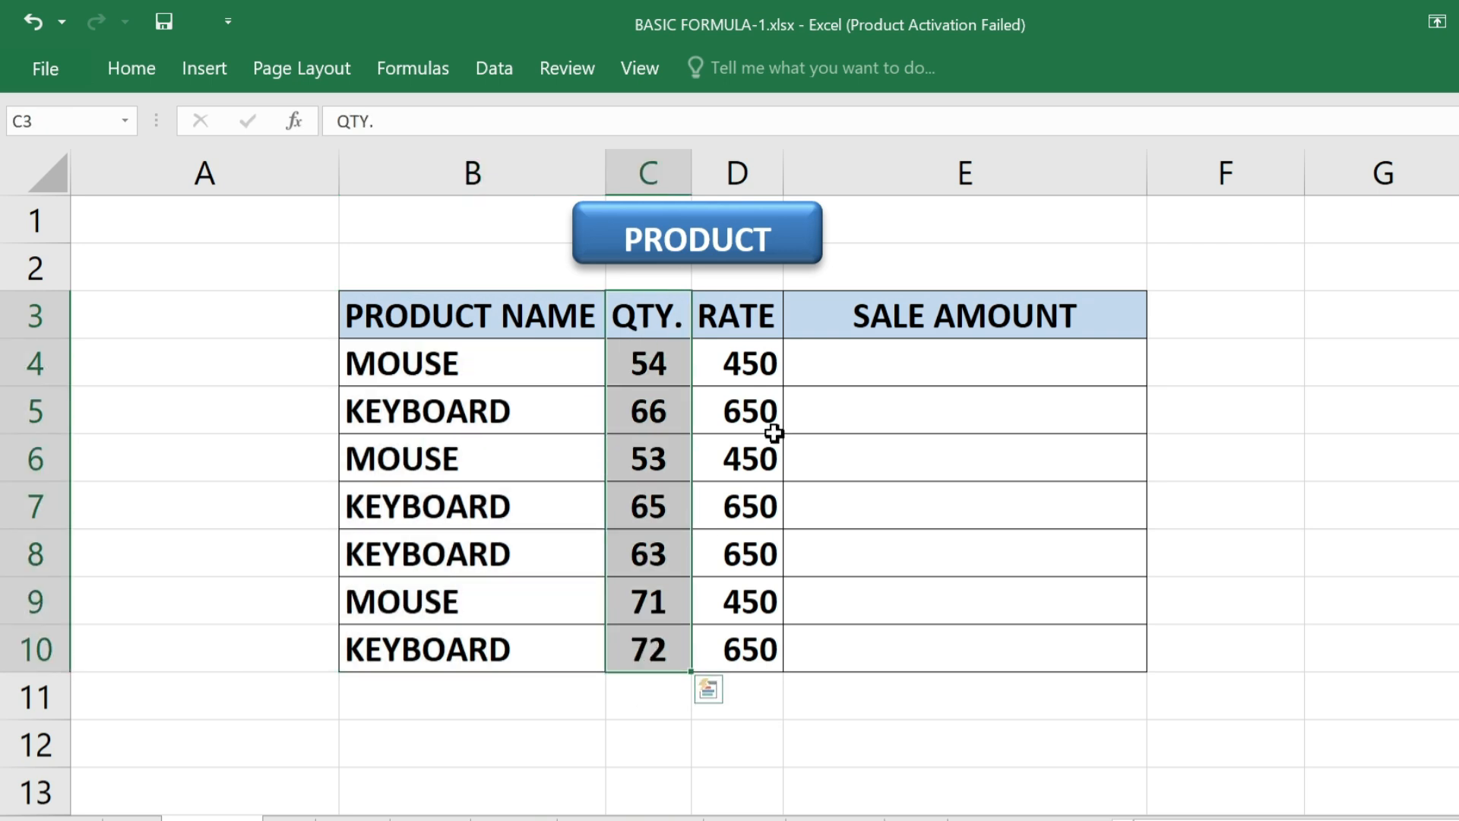
pyautogui.click(751, 337)
pyautogui.moveTo(750, 337); pyautogui.dragTo(757, 646)
pyautogui.moveTo(983, 331); pyautogui.dragTo(993, 644)
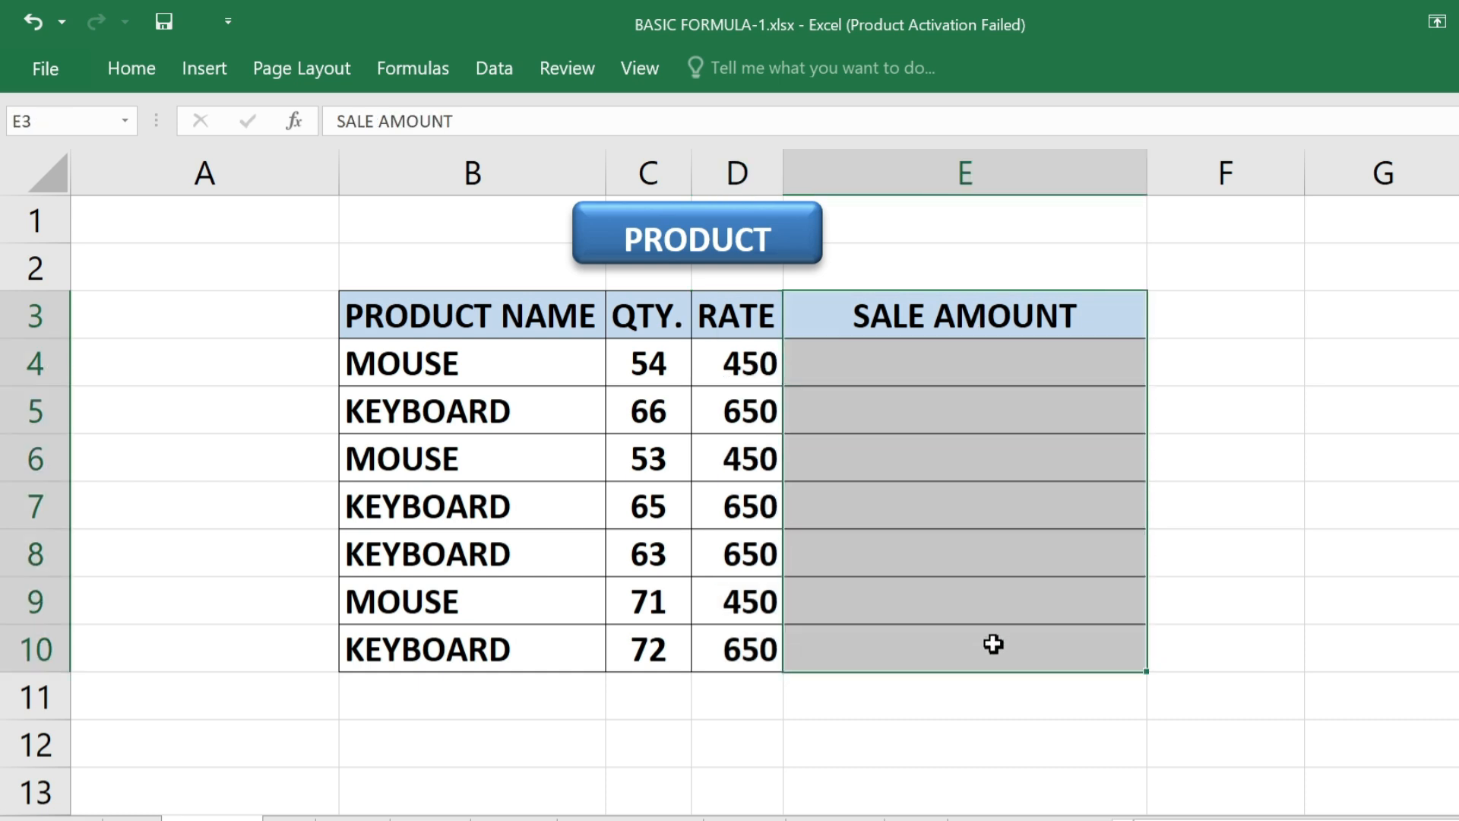
# Calculate the first sale amount in E4 with =PRODUCT(C4,D4) and fill the formula down to E10
pyautogui.click(905, 379)
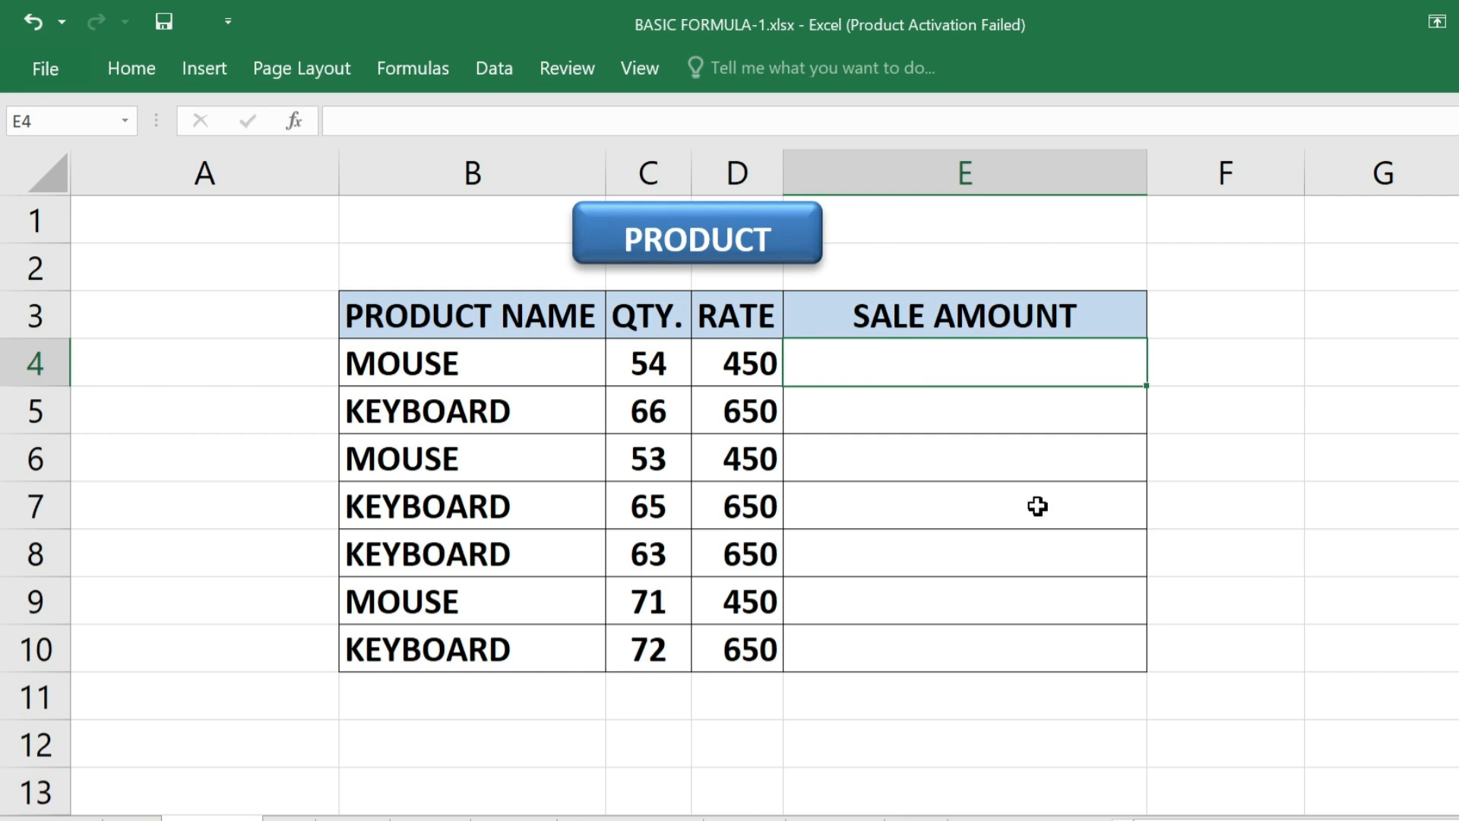
pyautogui.write('=PR')
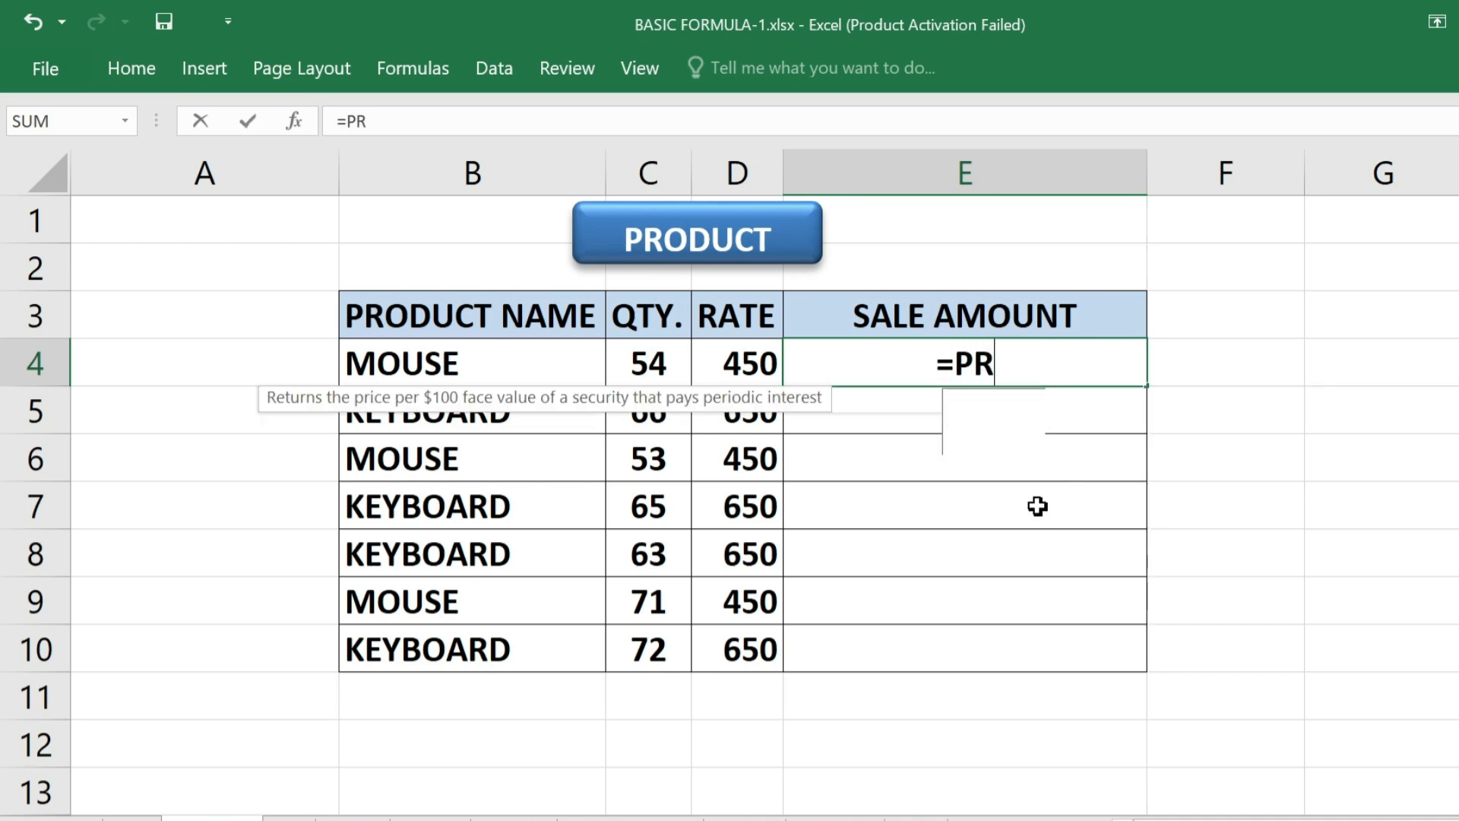
pyautogui.write('ODUCT(')
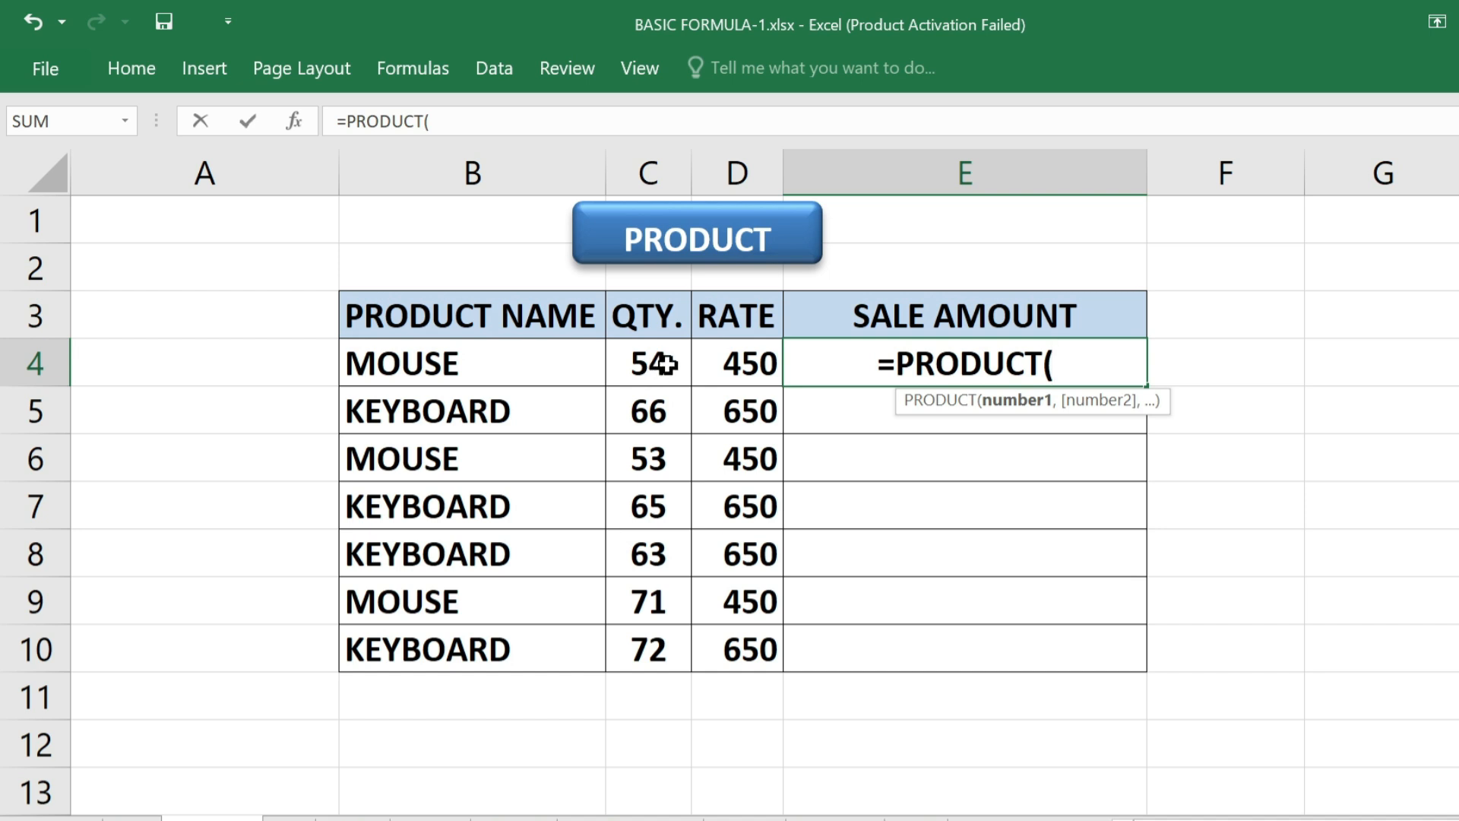
pyautogui.click(659, 368)
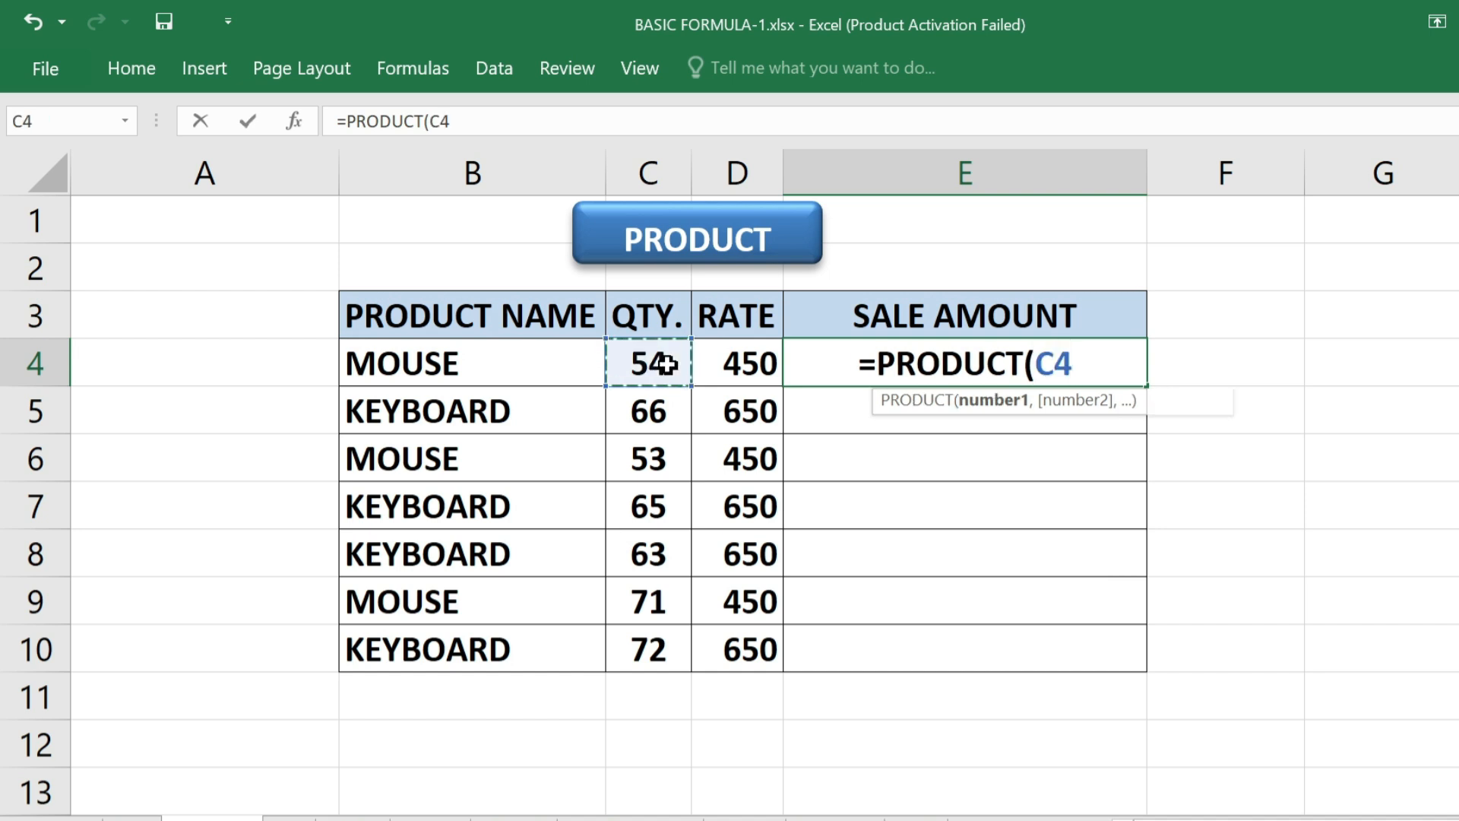
pyautogui.write(',')
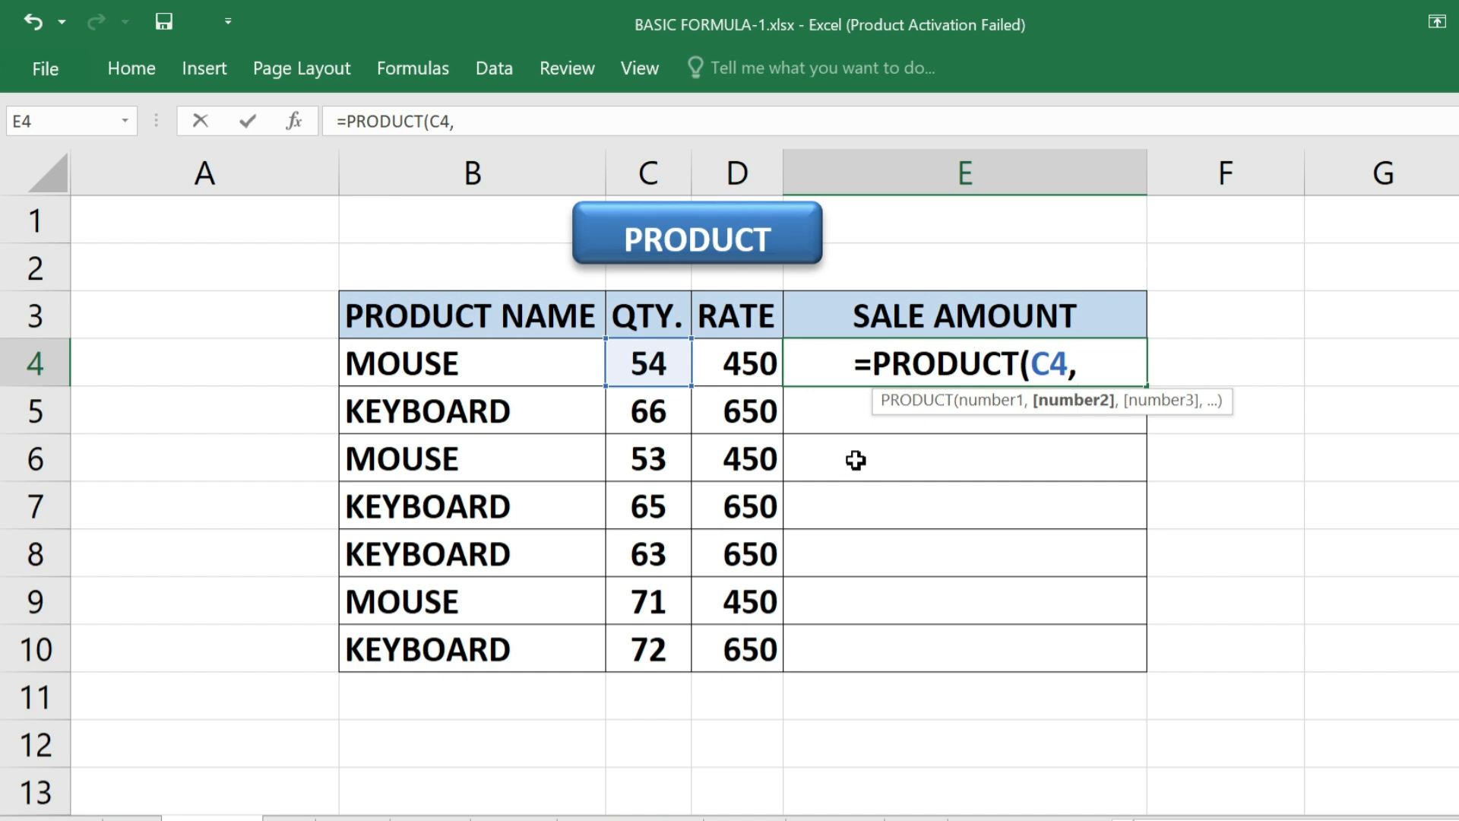
pyautogui.click(750, 367)
pyautogui.write(')')
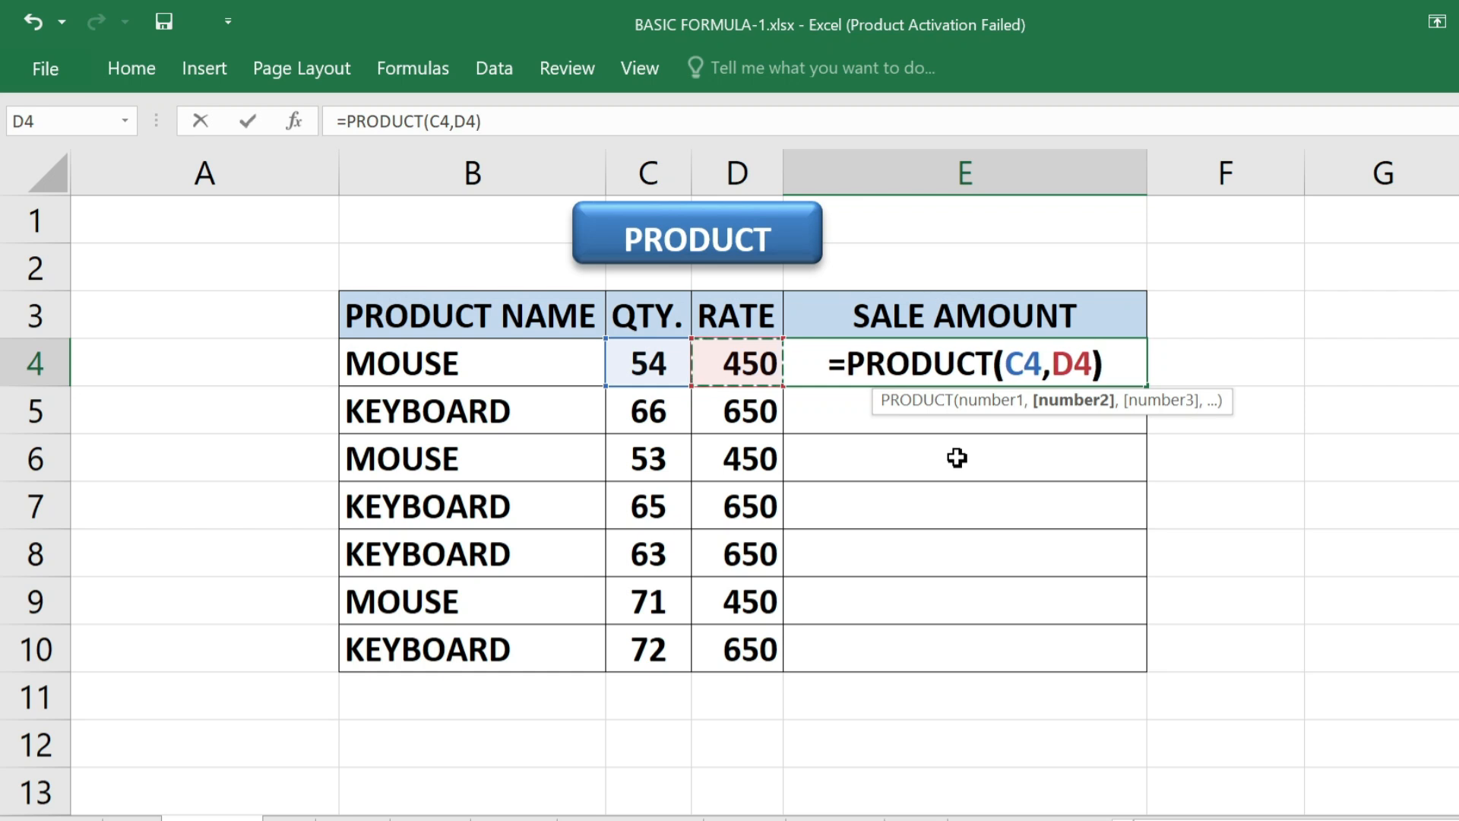
pyautogui.press('Return')
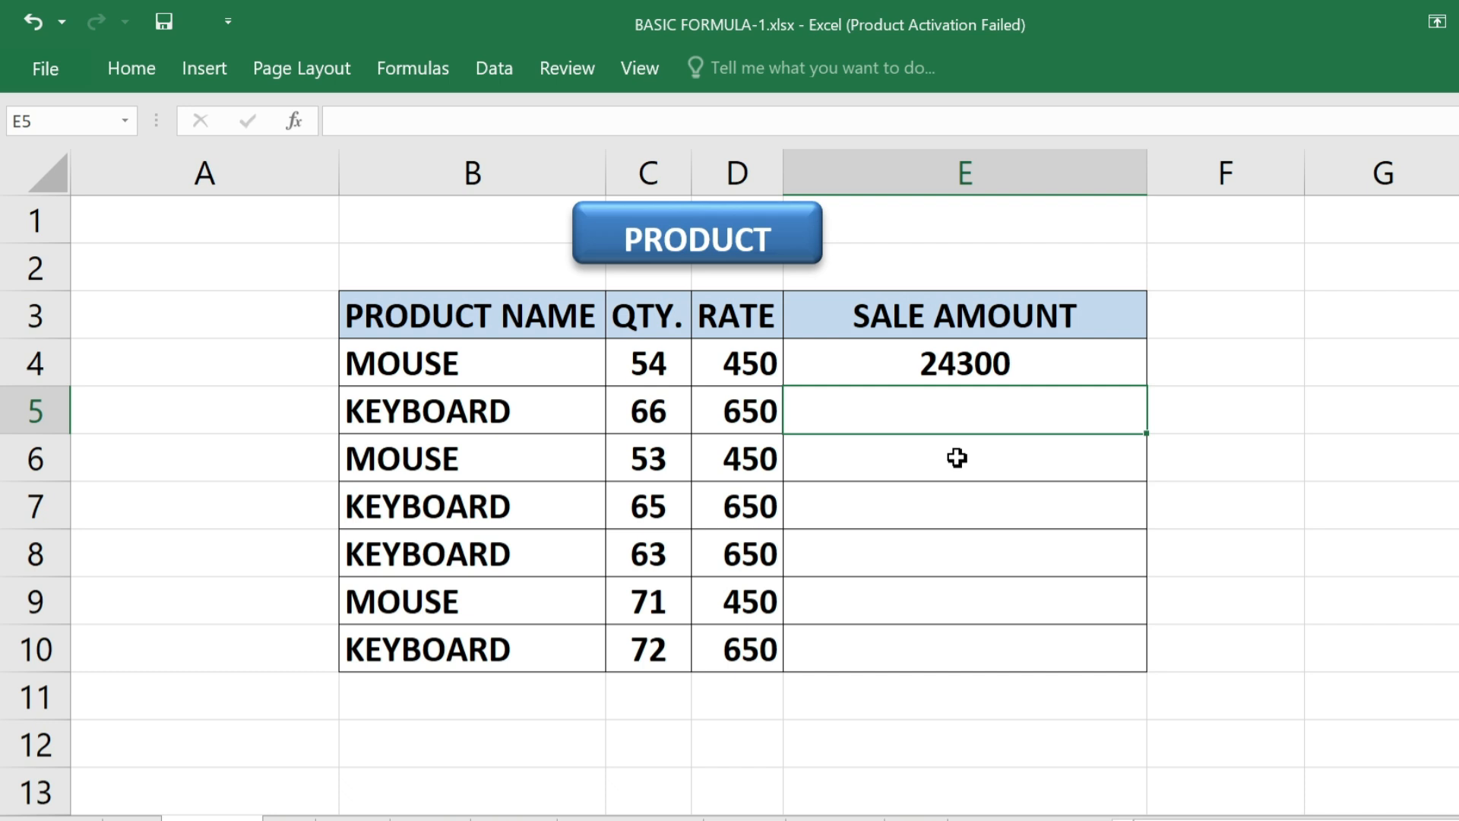
pyautogui.press('Up')
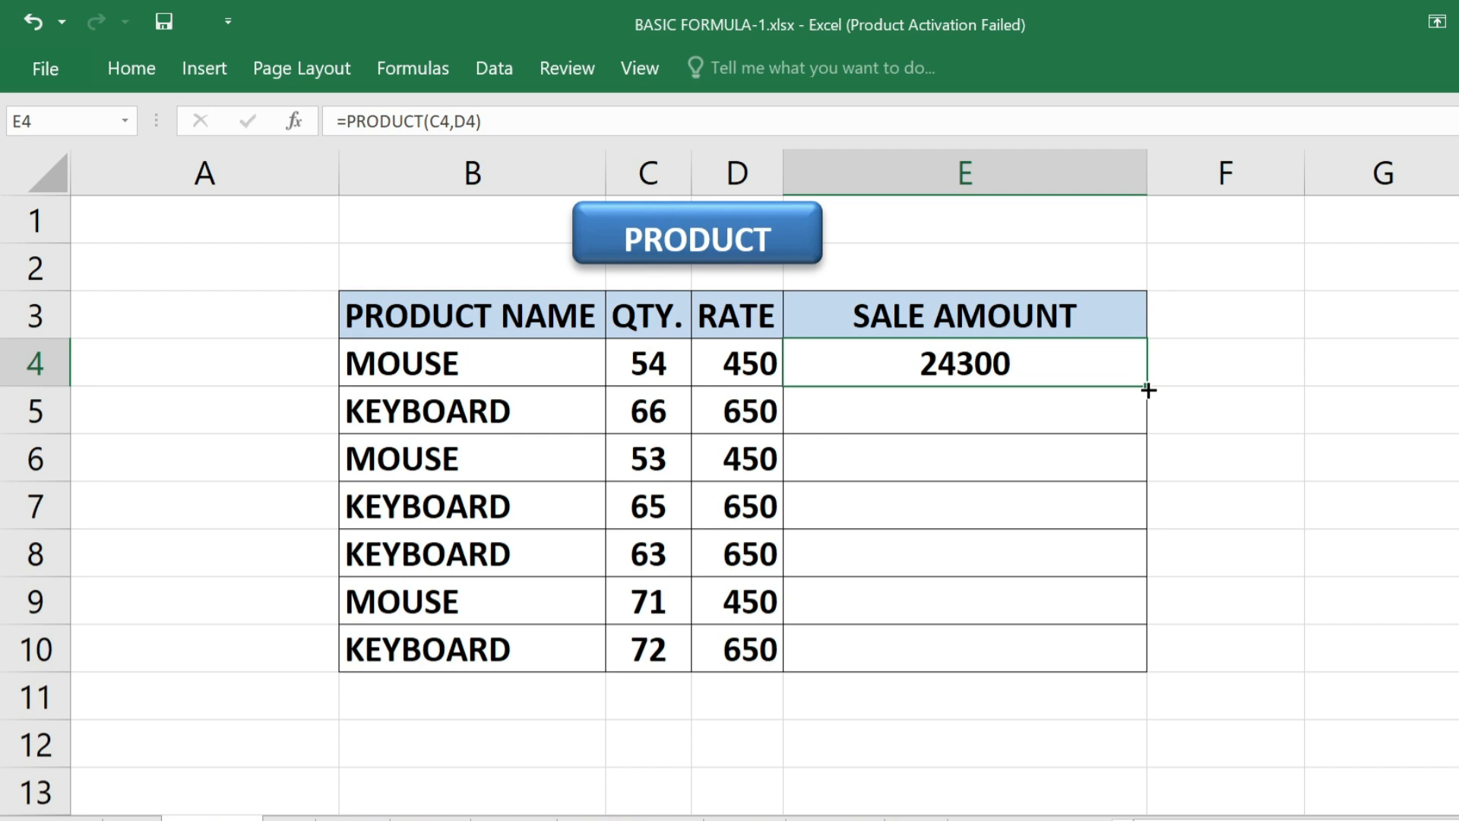
pyautogui.moveTo(1147, 390); pyautogui.dragTo(1153, 666)
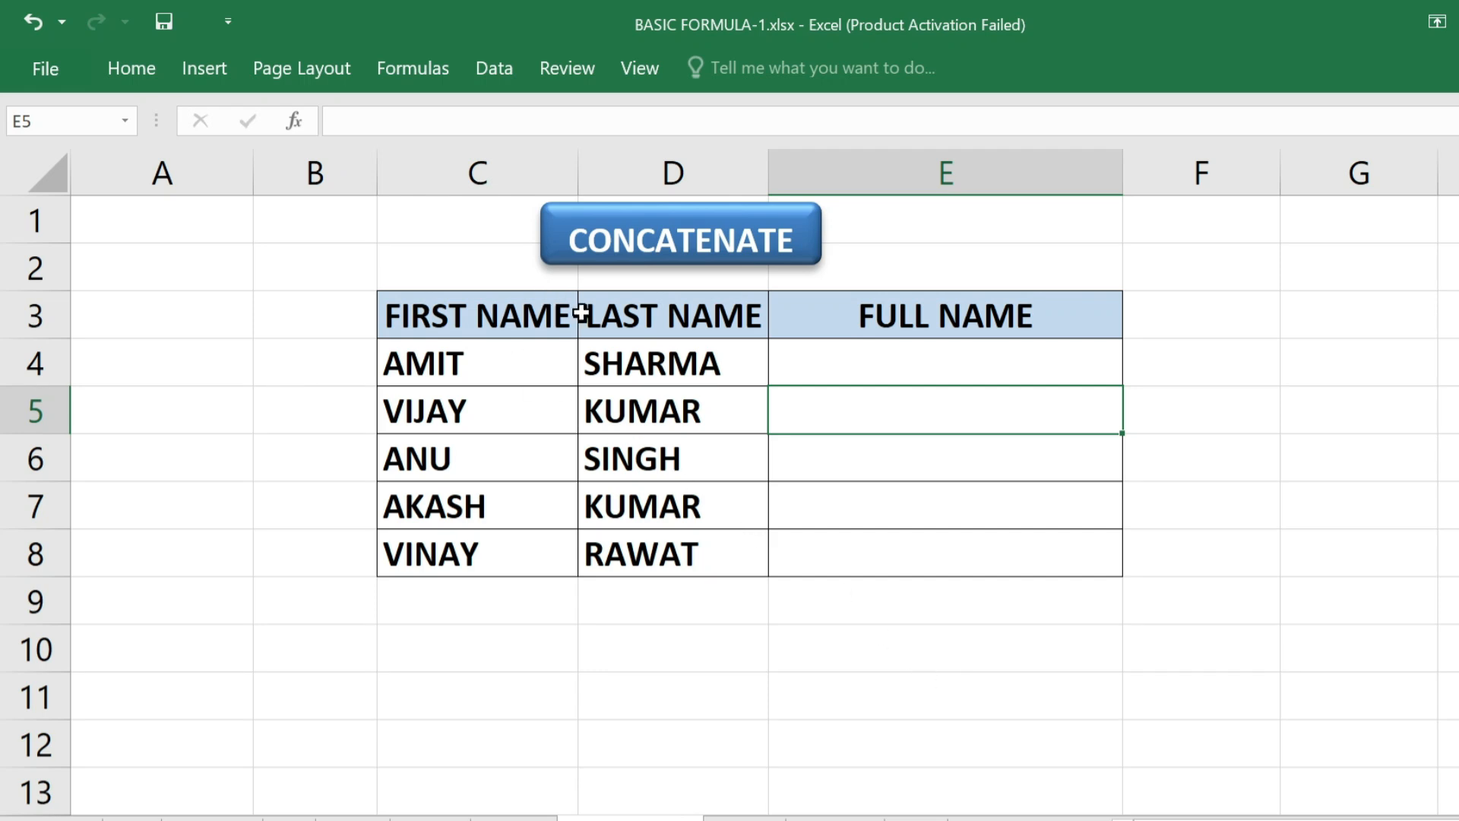
# On the CONCATENATE sheet, try joining the first and last names in E4 with =CONCATENATE(C4,D4), and clear the cell
pyautogui.moveTo(465, 318); pyautogui.dragTo(478, 553)
pyautogui.moveTo(666, 320); pyautogui.dragTo(677, 566)
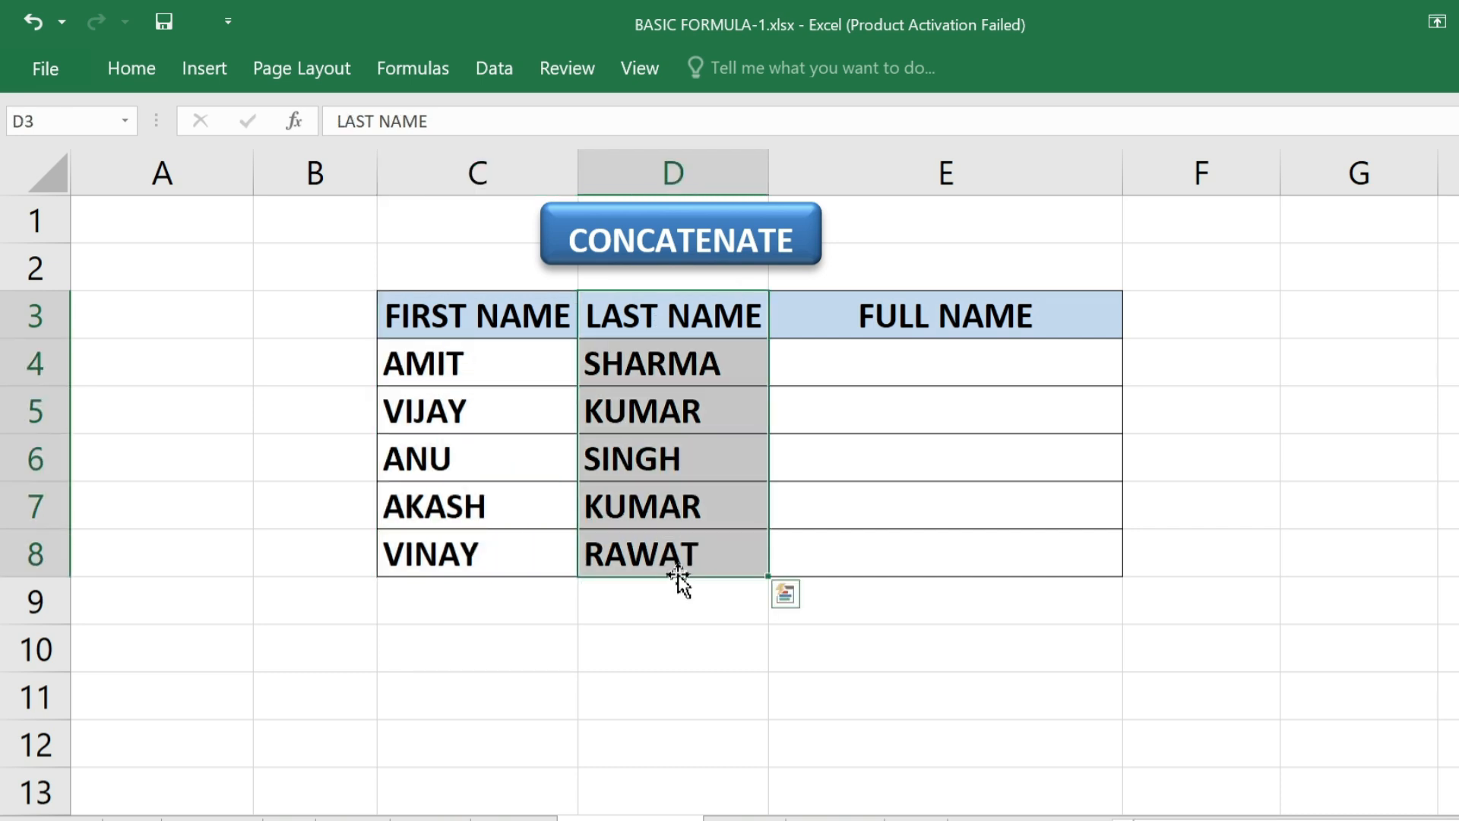
pyautogui.click(878, 355)
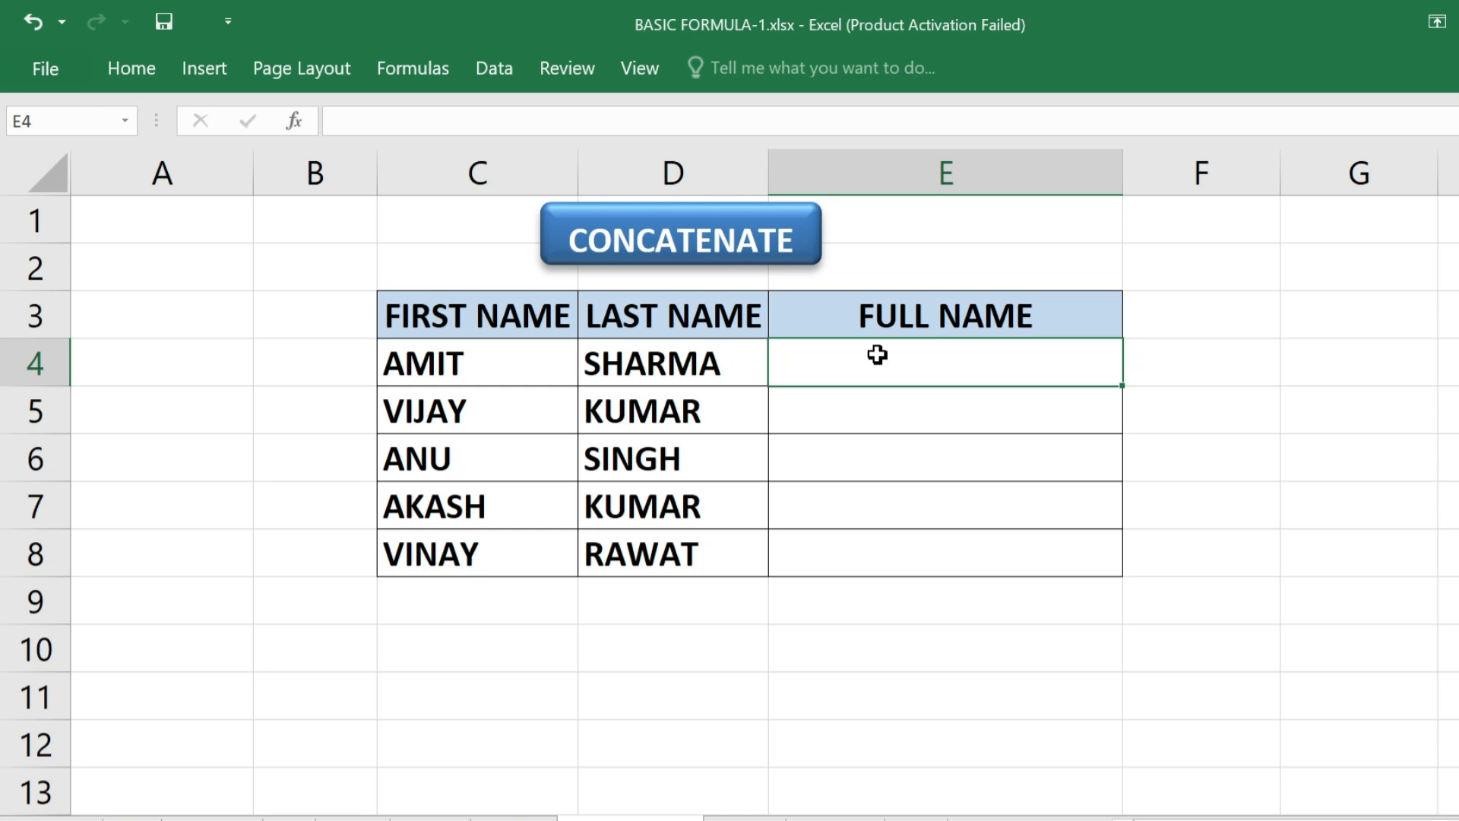
pyautogui.write('=C')
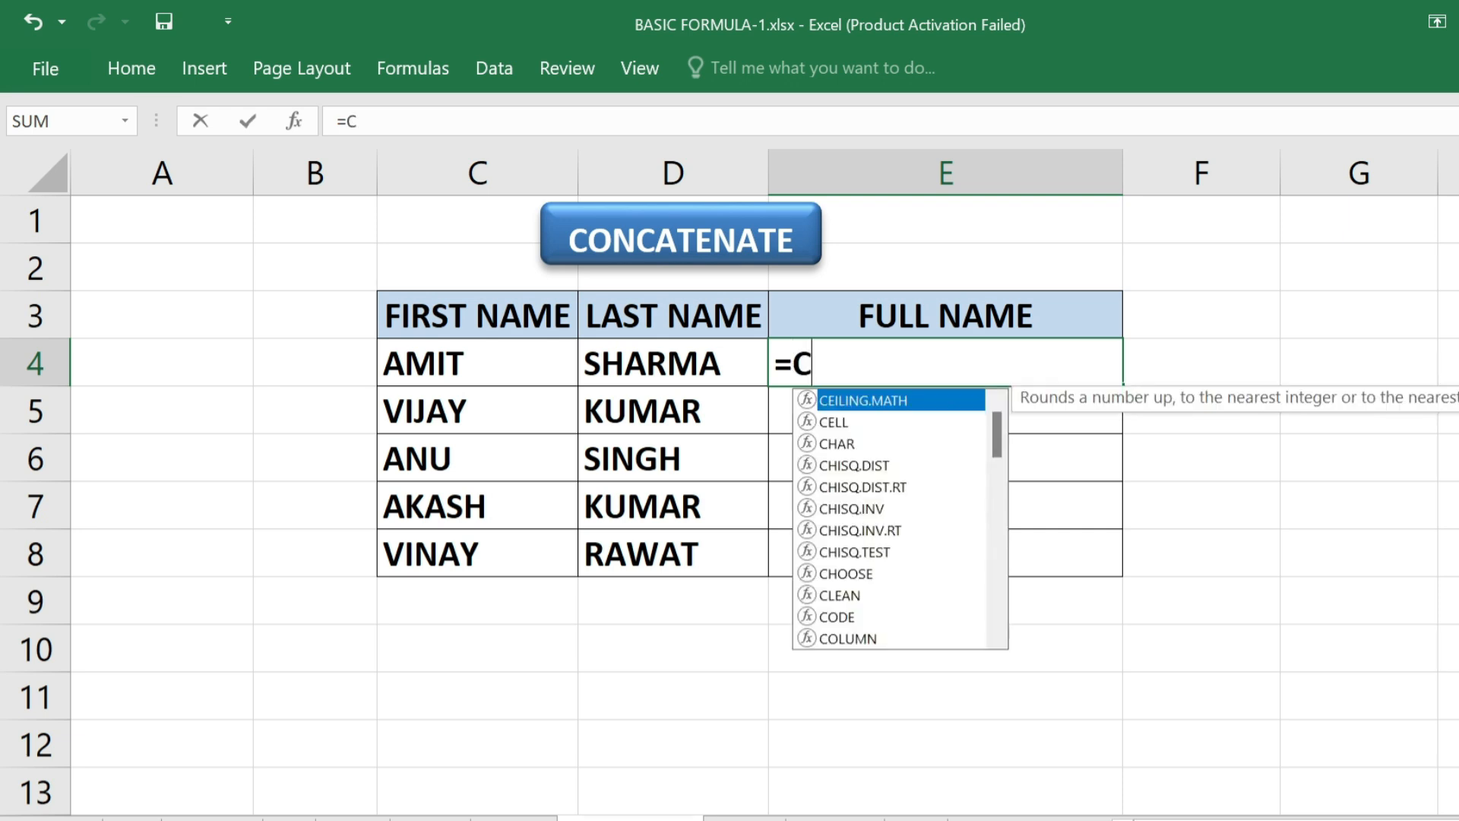
pyautogui.write('ONC')
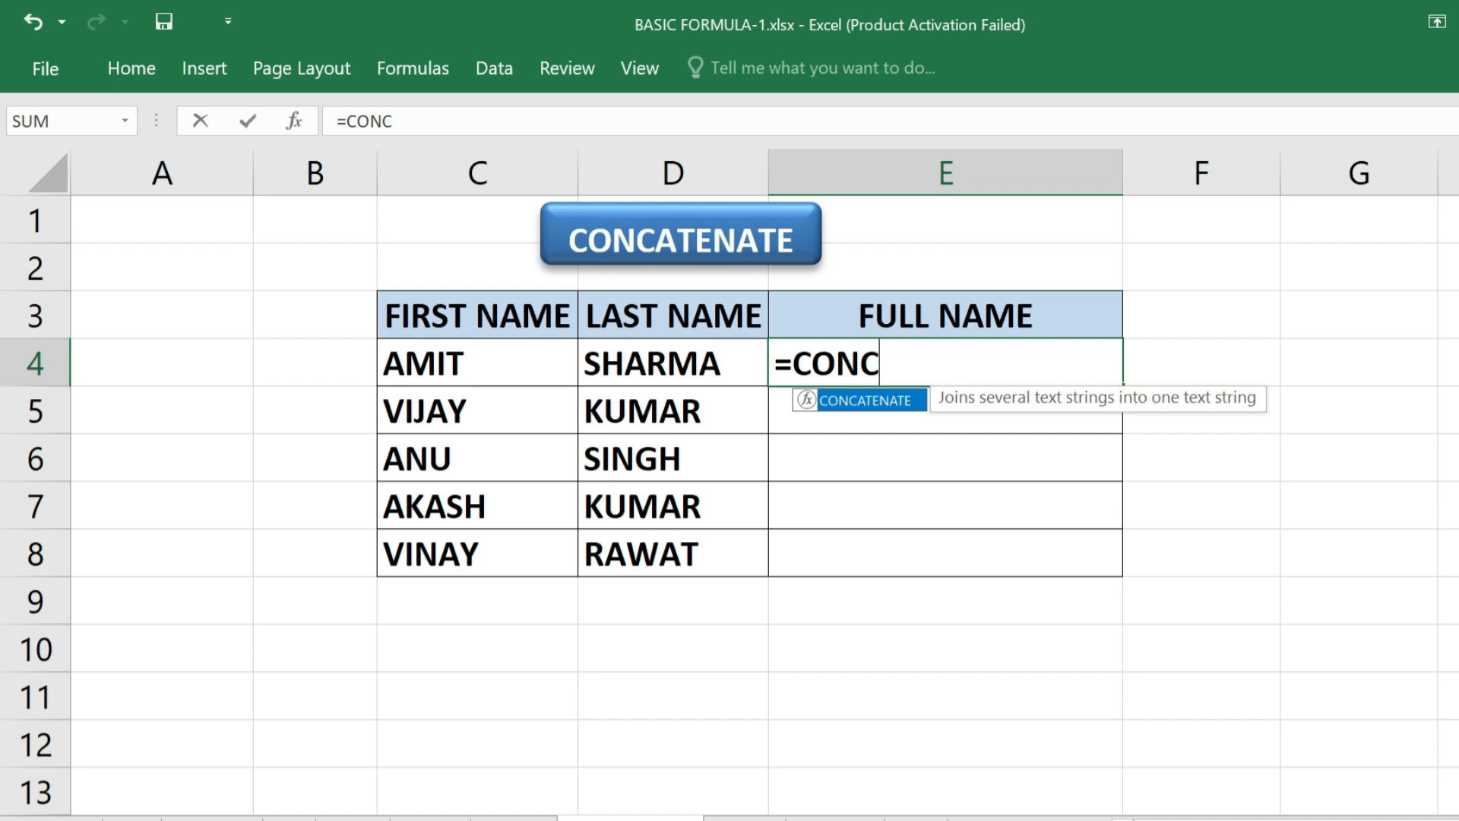
pyautogui.press('Tab')
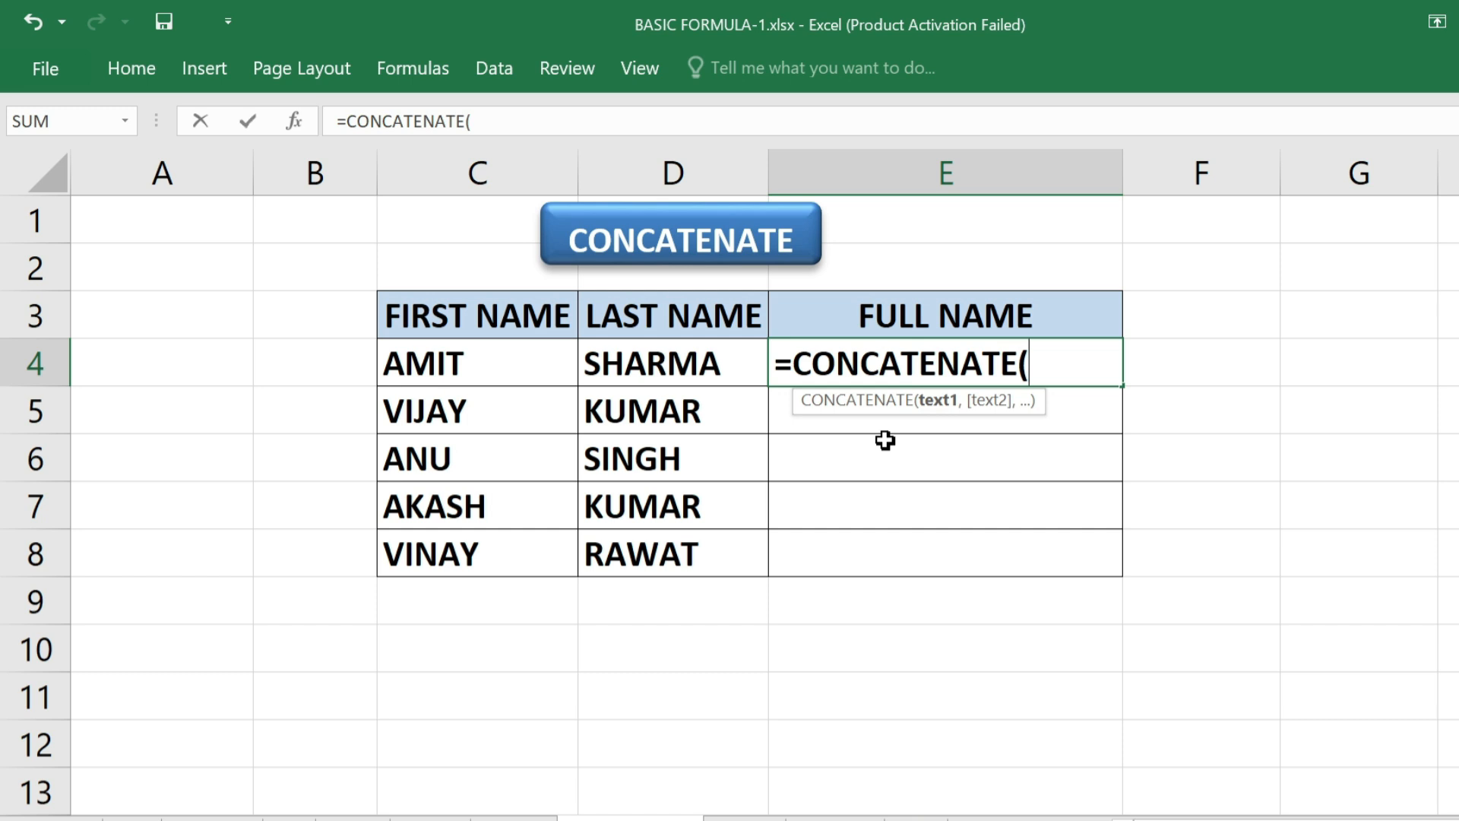
pyautogui.click(505, 367)
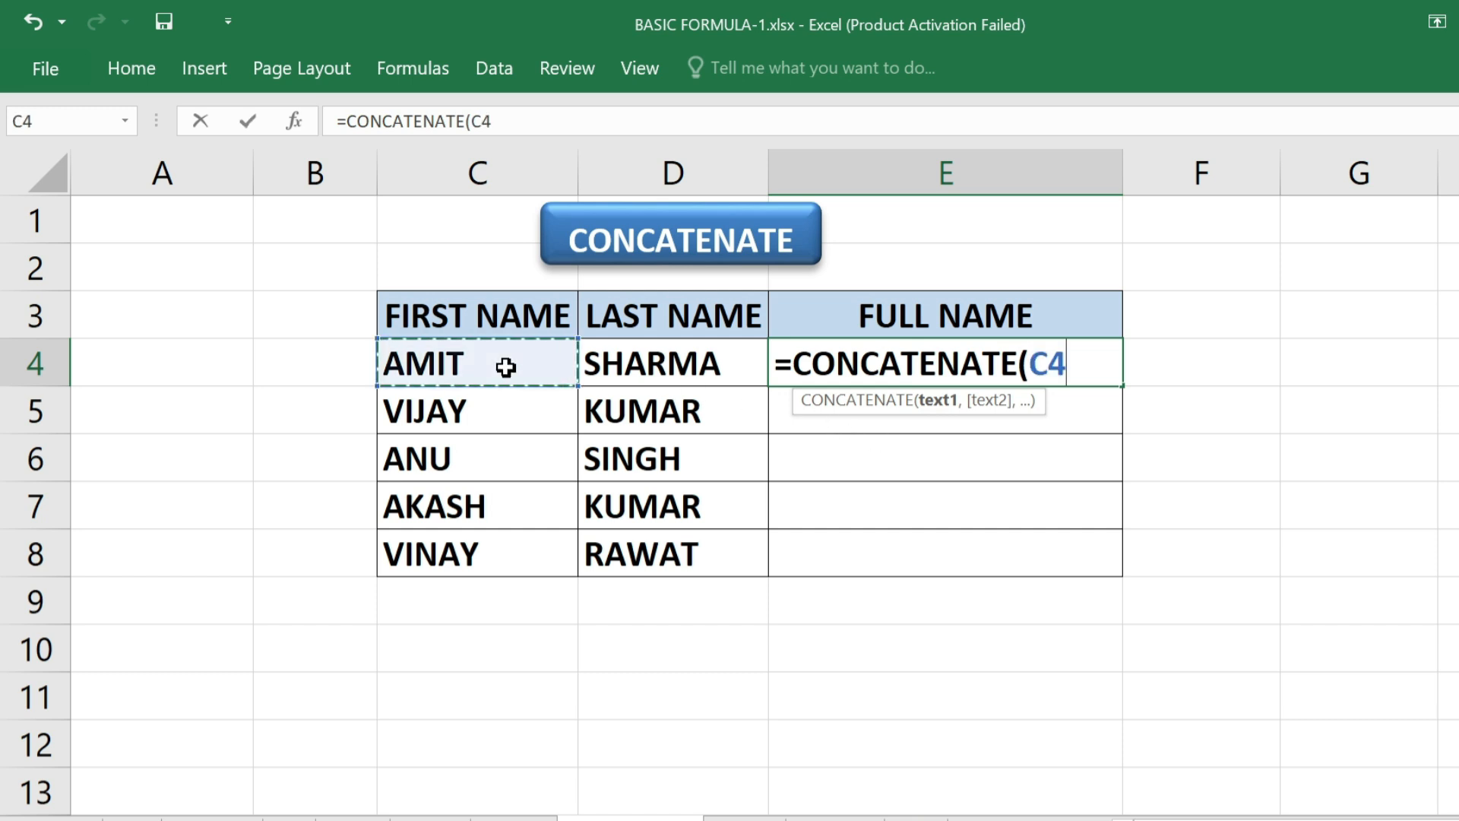
pyautogui.write(',')
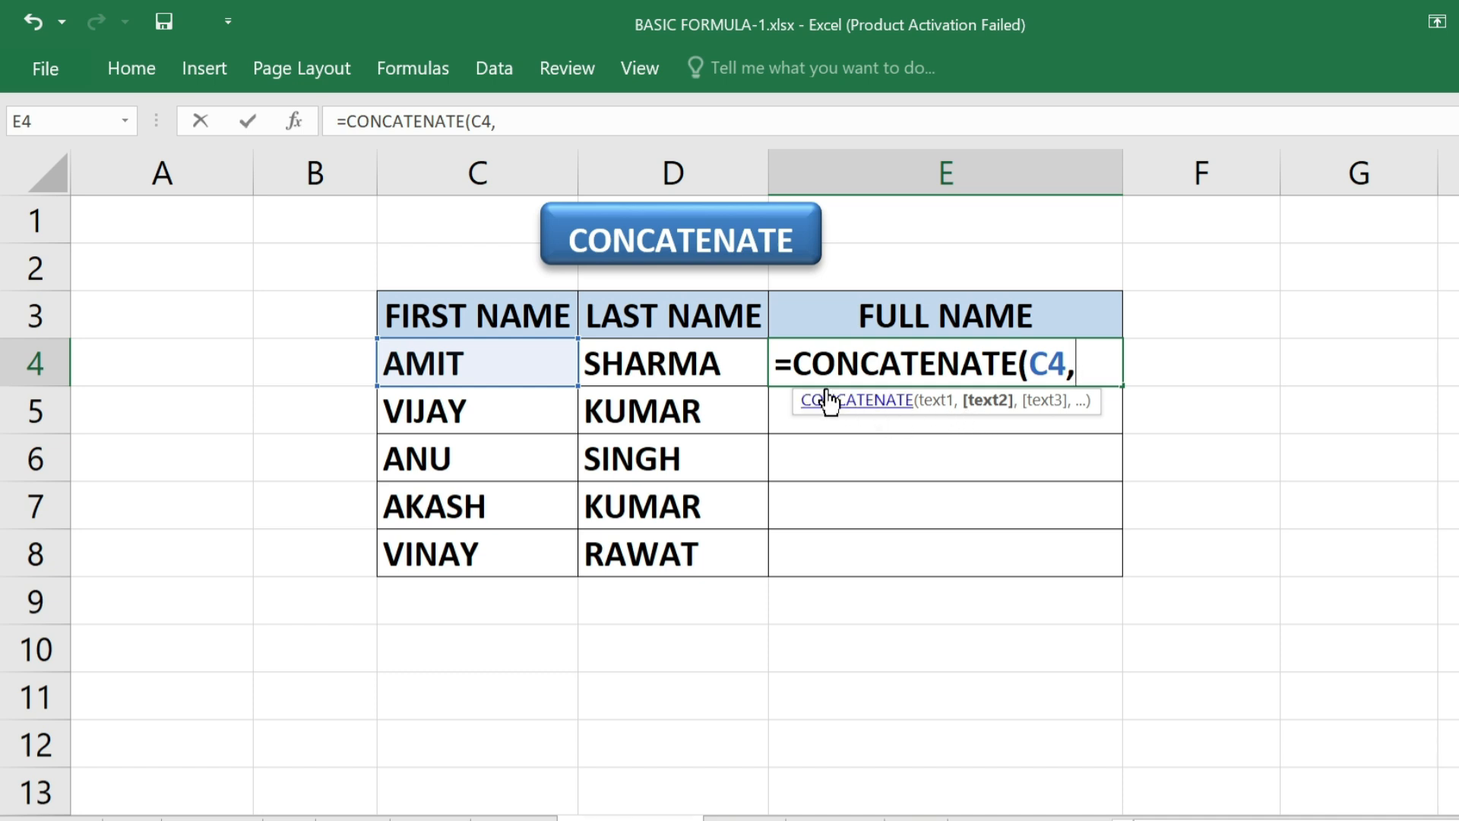
pyautogui.click(692, 360)
pyautogui.write(')')
pyautogui.hotkey('ctrl', 'Return')
pyautogui.press('Return')
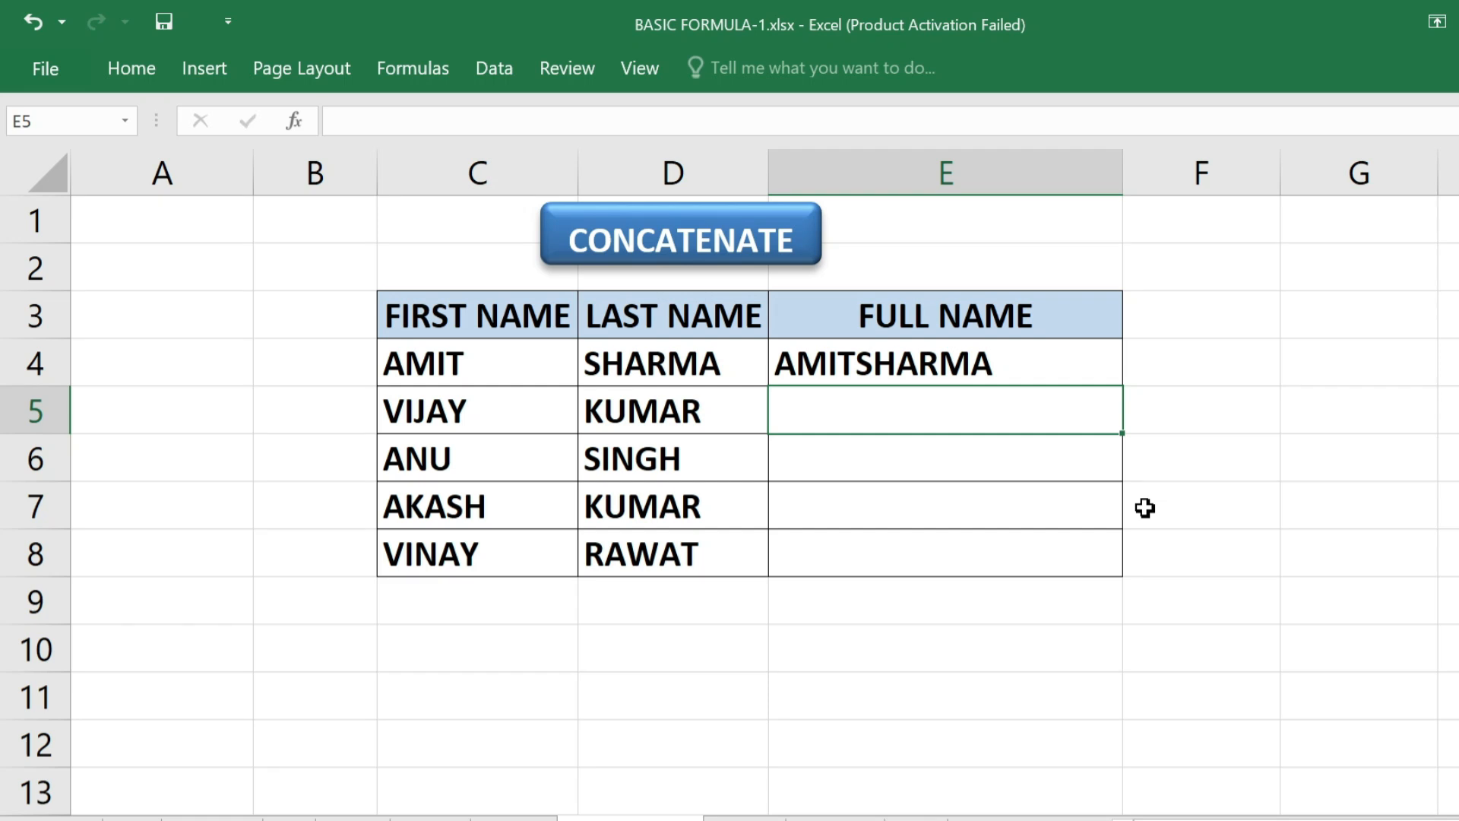
pyautogui.press('Up')
pyautogui.press('Delete')
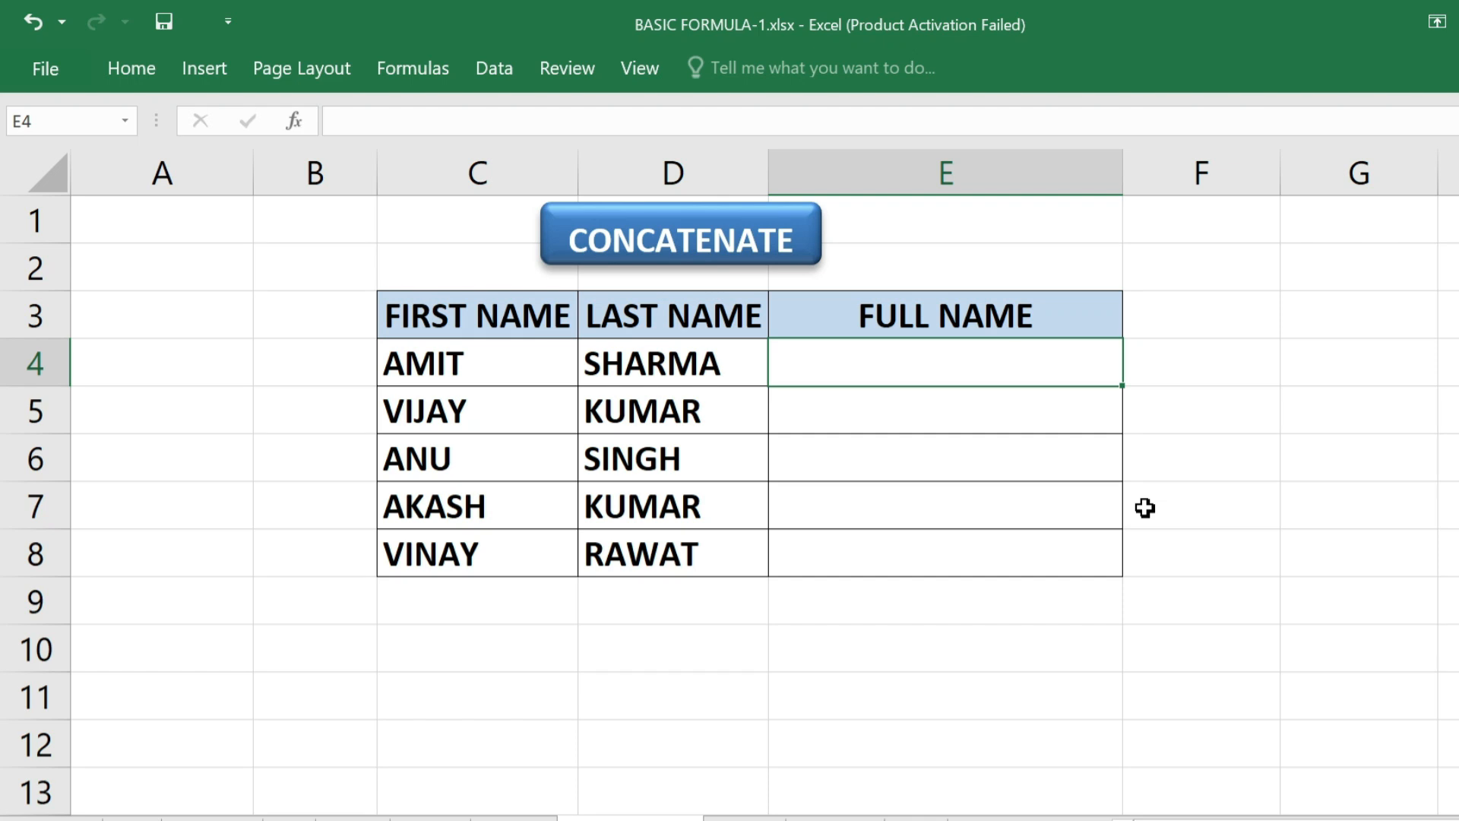
# Join the names with a space in E4 using =CONCATENATE(C4," ",D4) and fill the formula down to E8
pyautogui.write('=CONC')
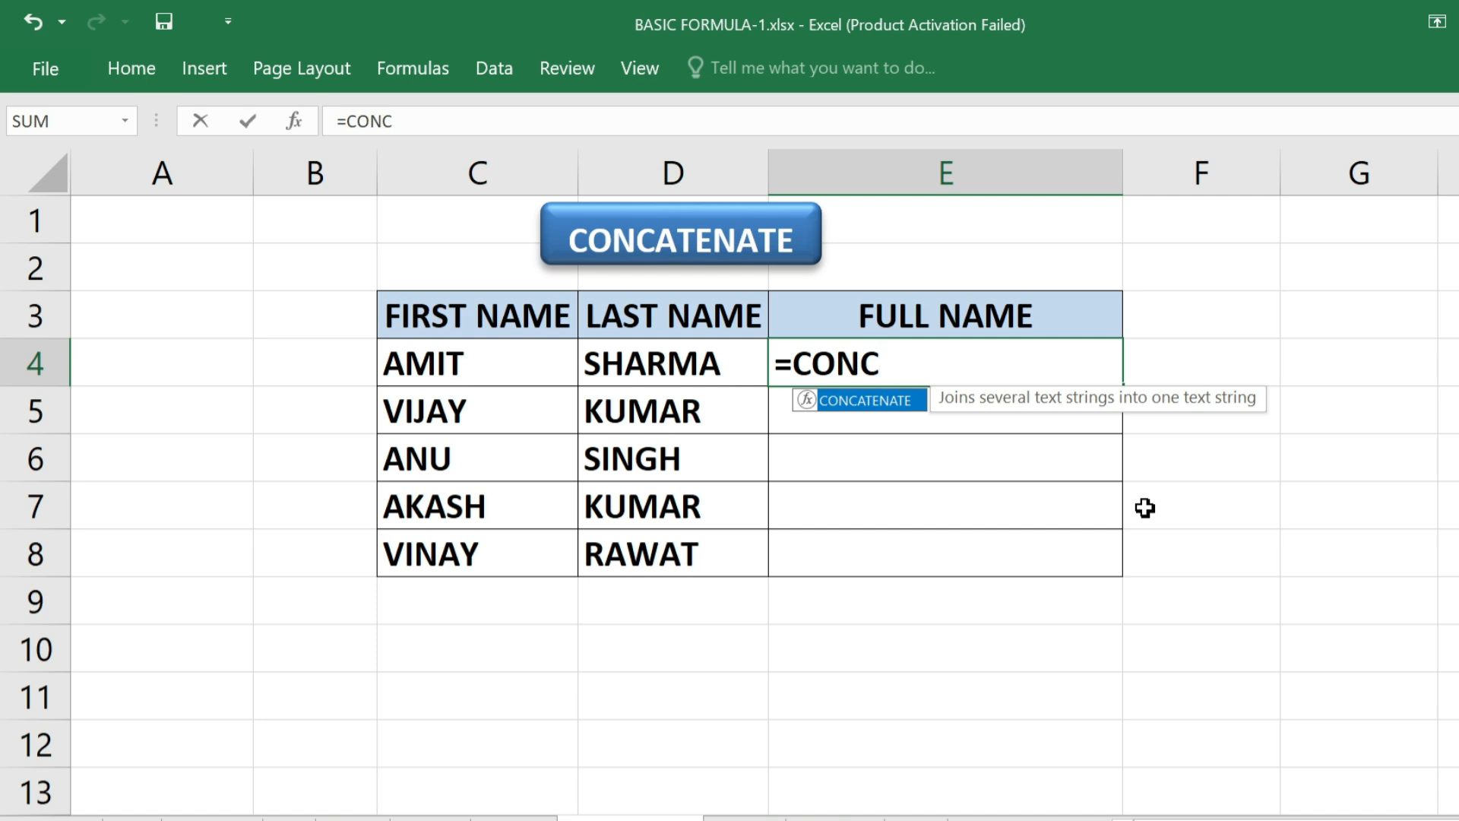
pyautogui.press('Tab')
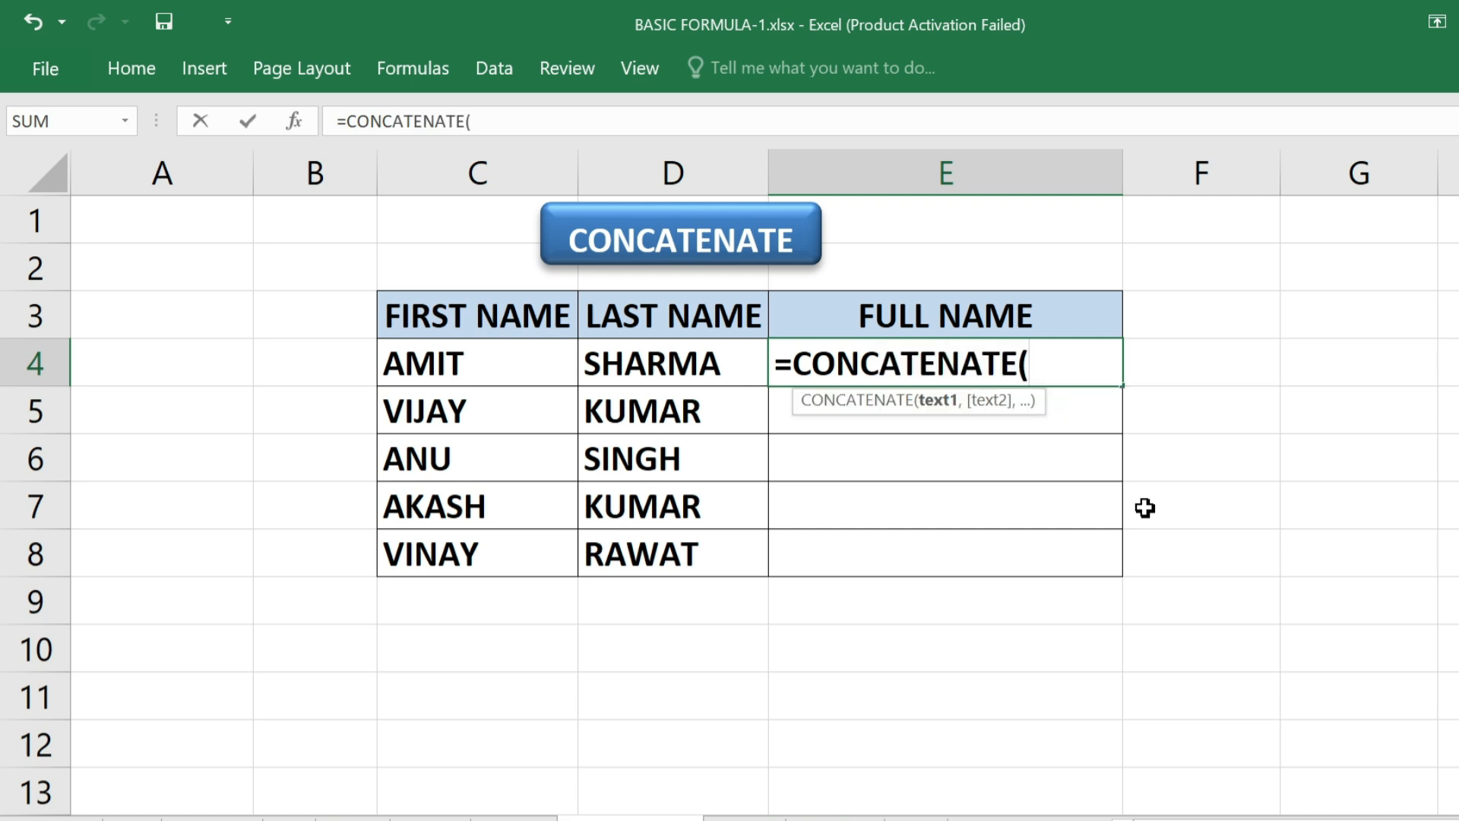
pyautogui.click(438, 351)
pyautogui.write(',')
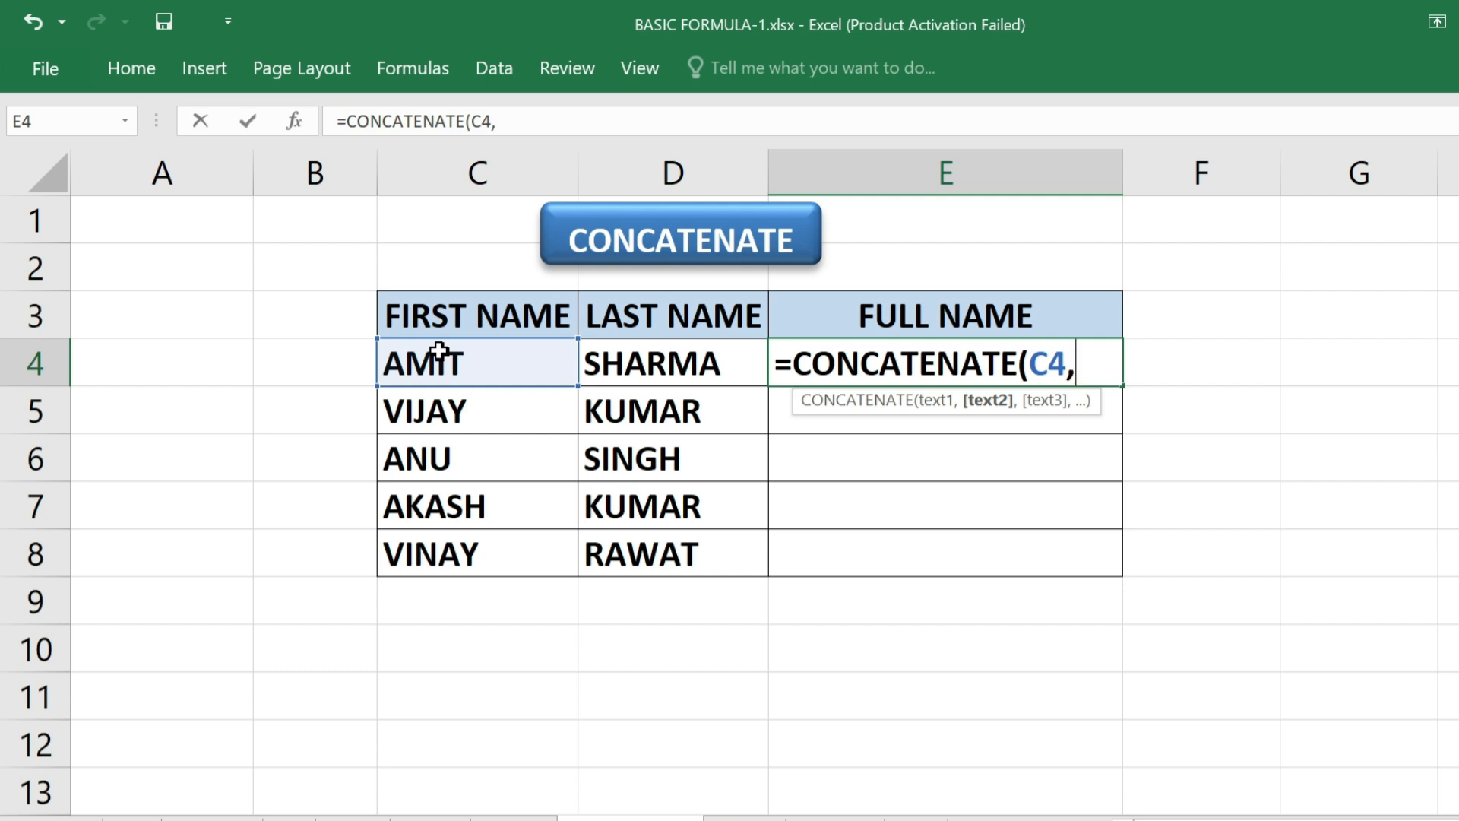
pyautogui.write('"')
pyautogui.write('",')
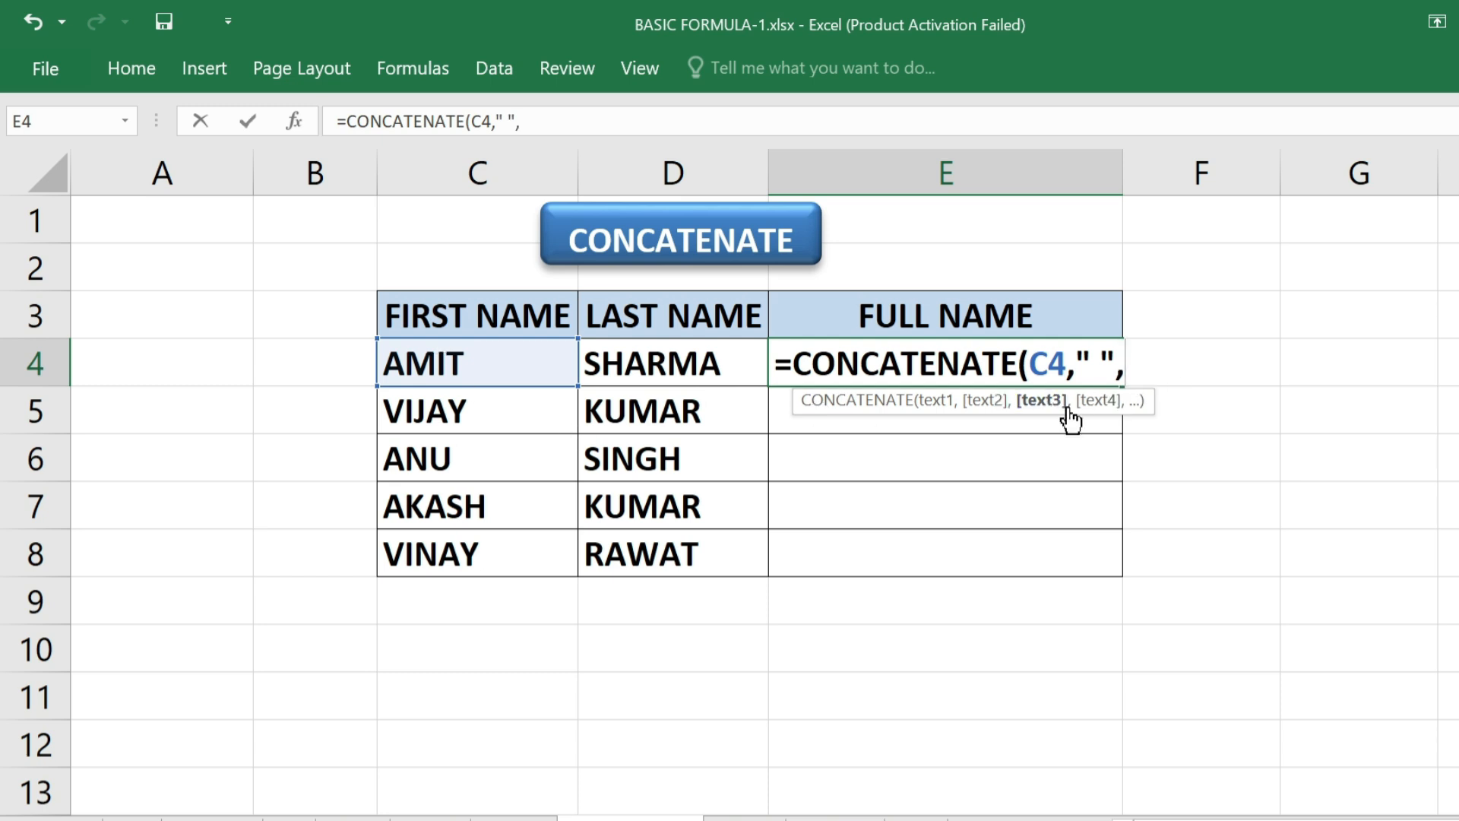
pyautogui.click(674, 364)
pyautogui.write(')')
pyautogui.press('Return')
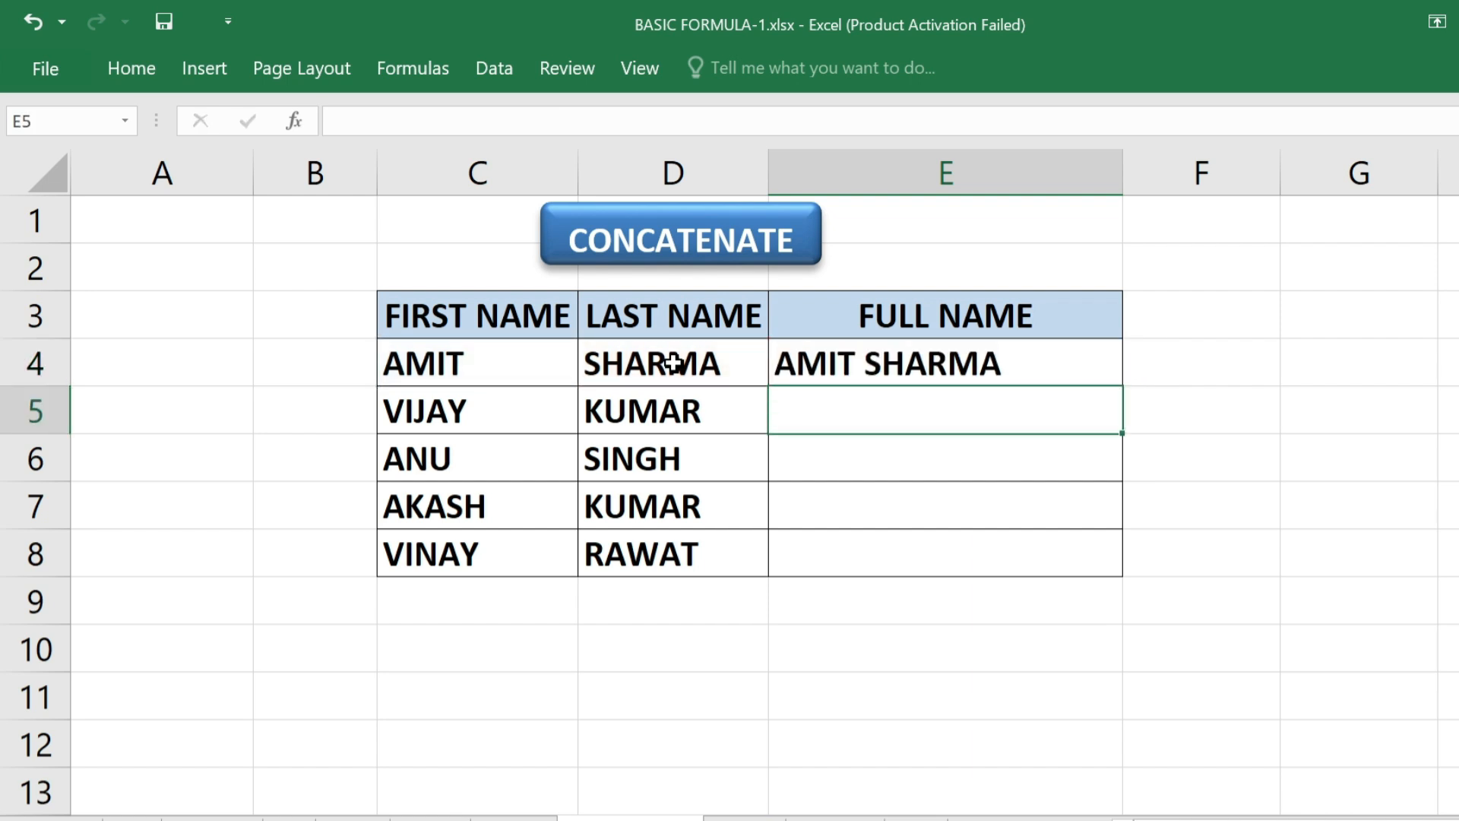
pyautogui.click(1062, 374)
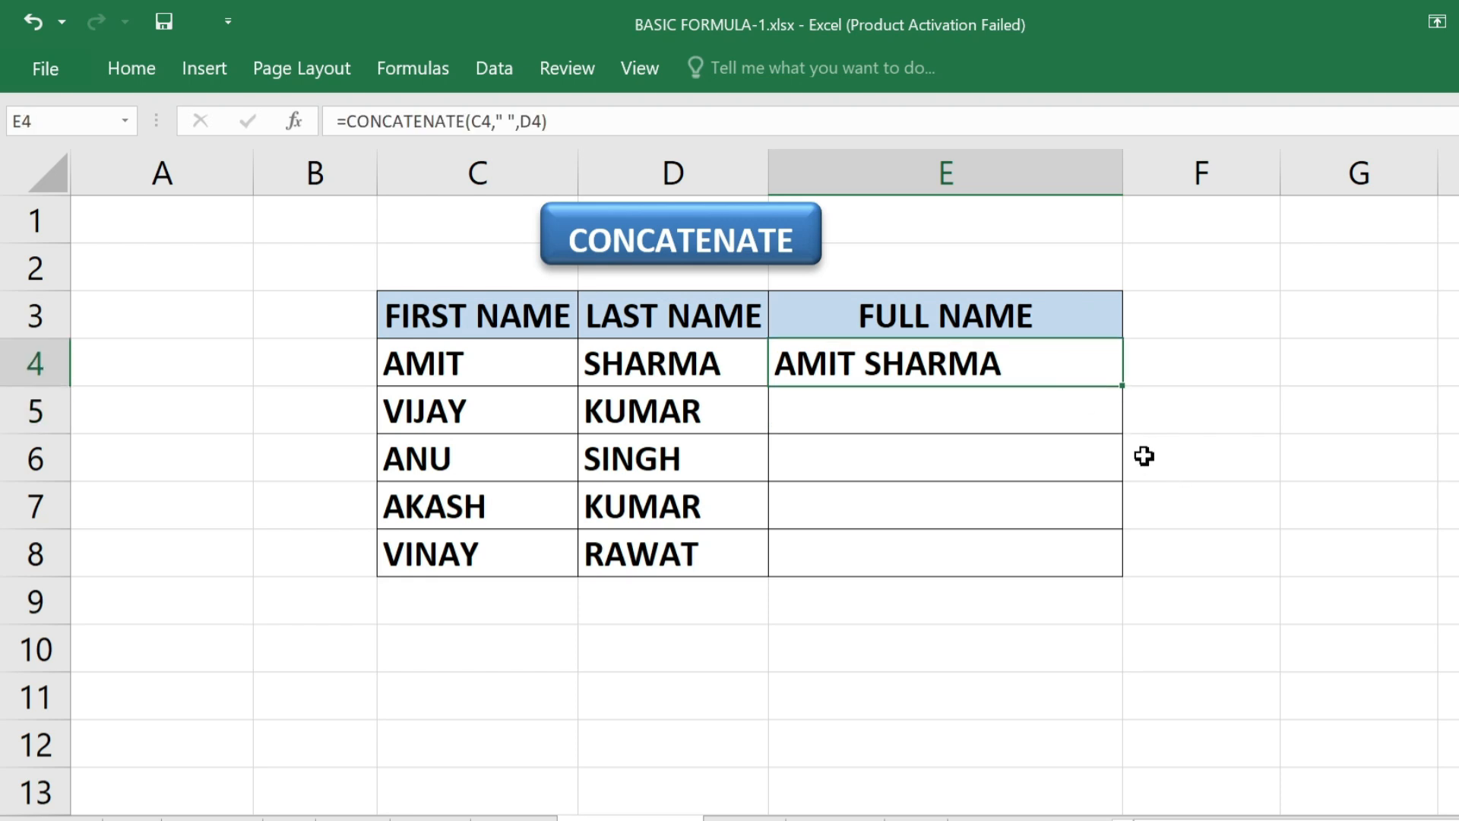
pyautogui.moveTo(1120, 386); pyautogui.dragTo(1107, 571)
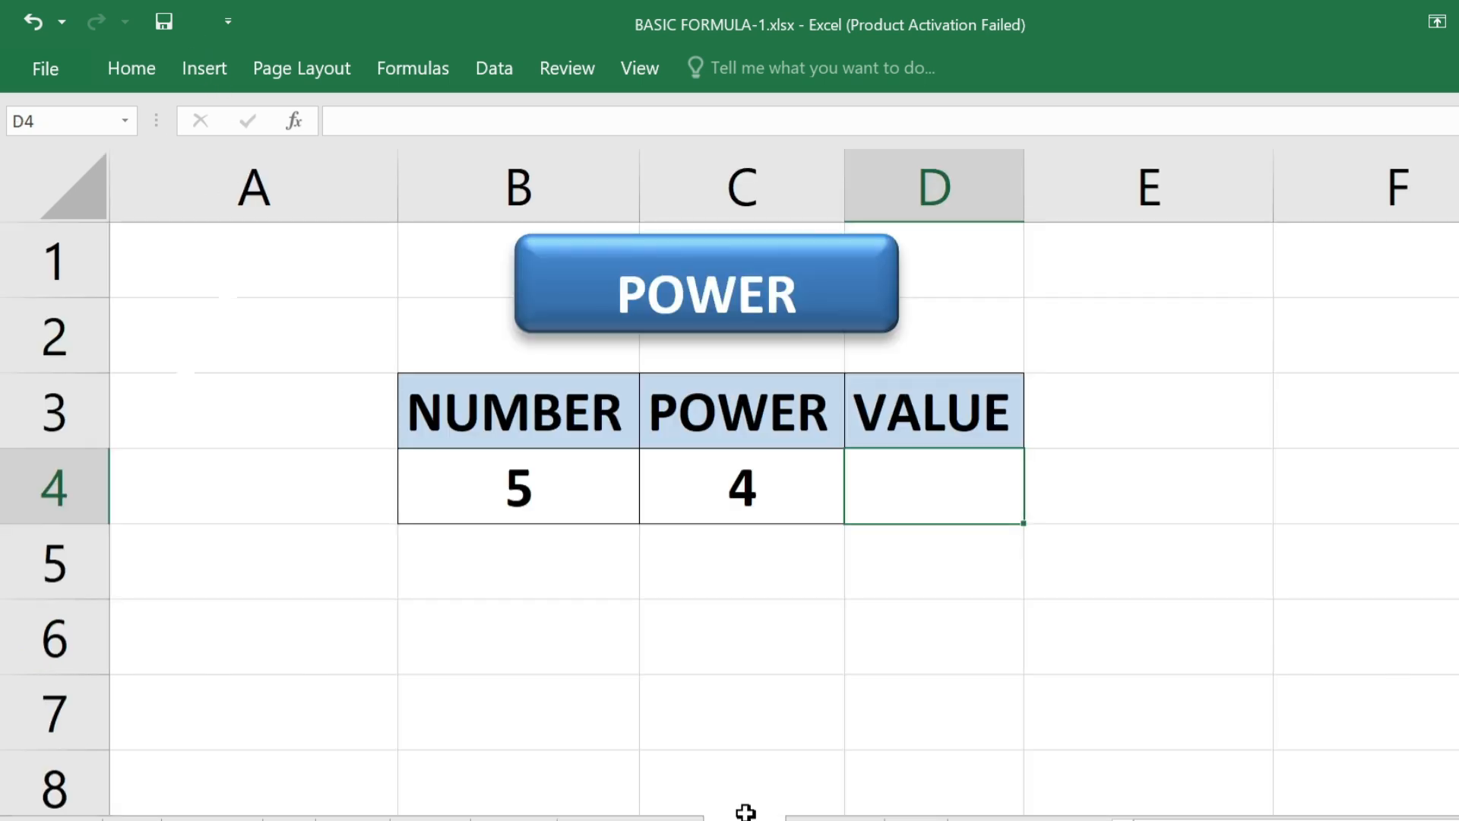
# On the POWER sheet, set the power value in C4 to 2
pyautogui.click(811, 710)
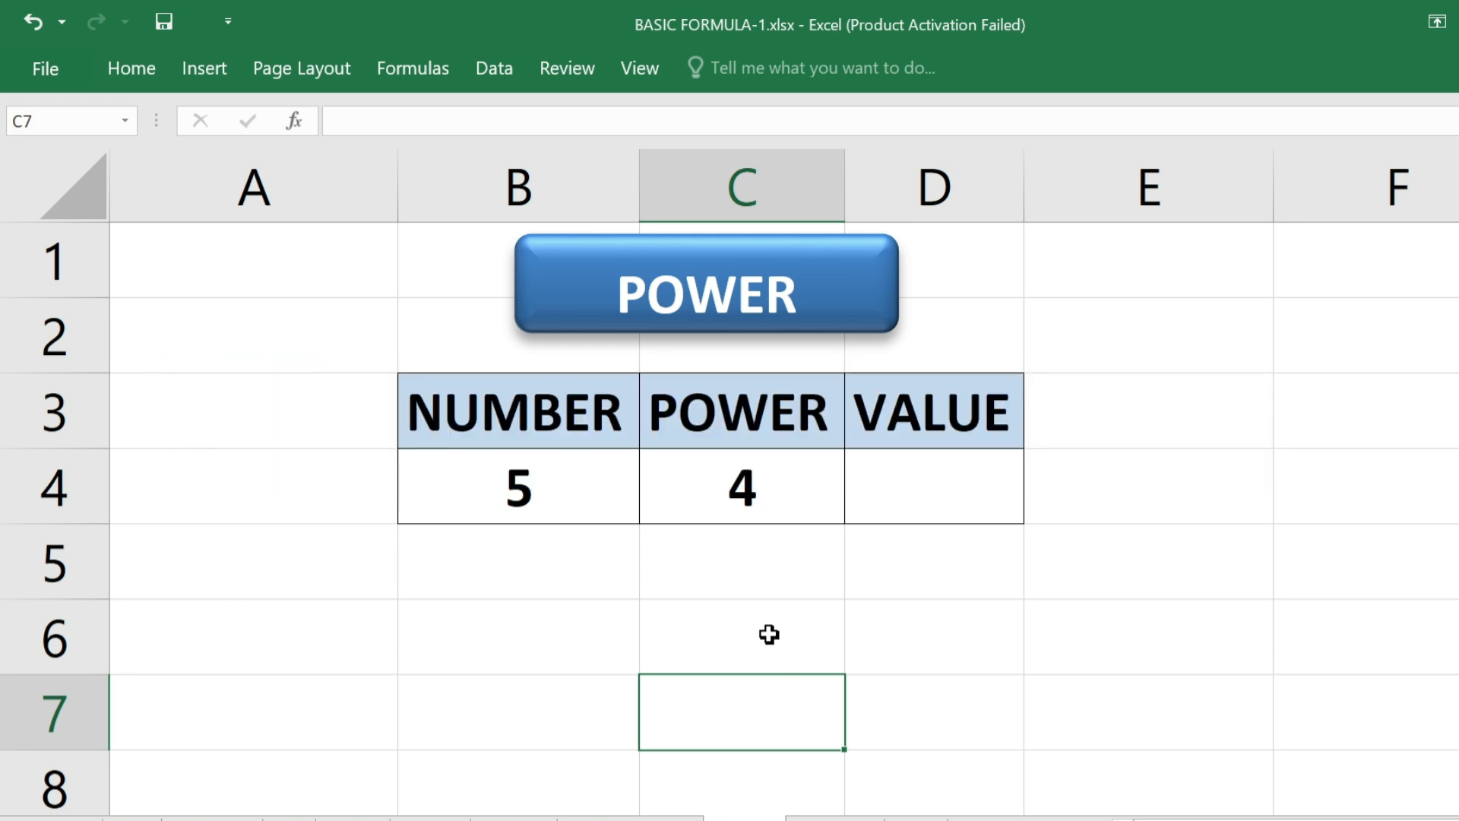
pyautogui.moveTo(544, 415); pyautogui.dragTo(545, 482)
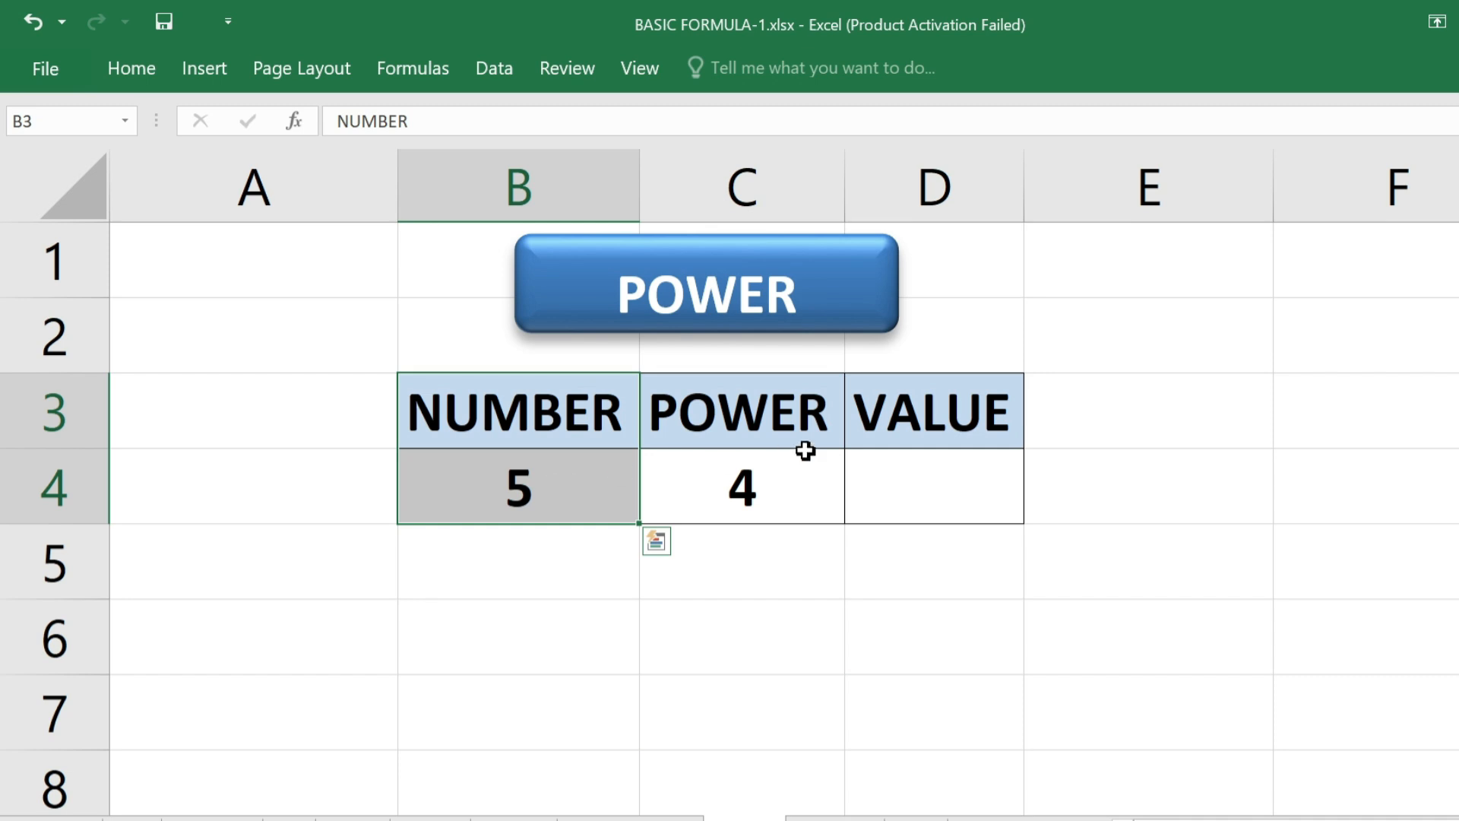
pyautogui.click(783, 481)
pyautogui.write('2')
pyautogui.press('Return')
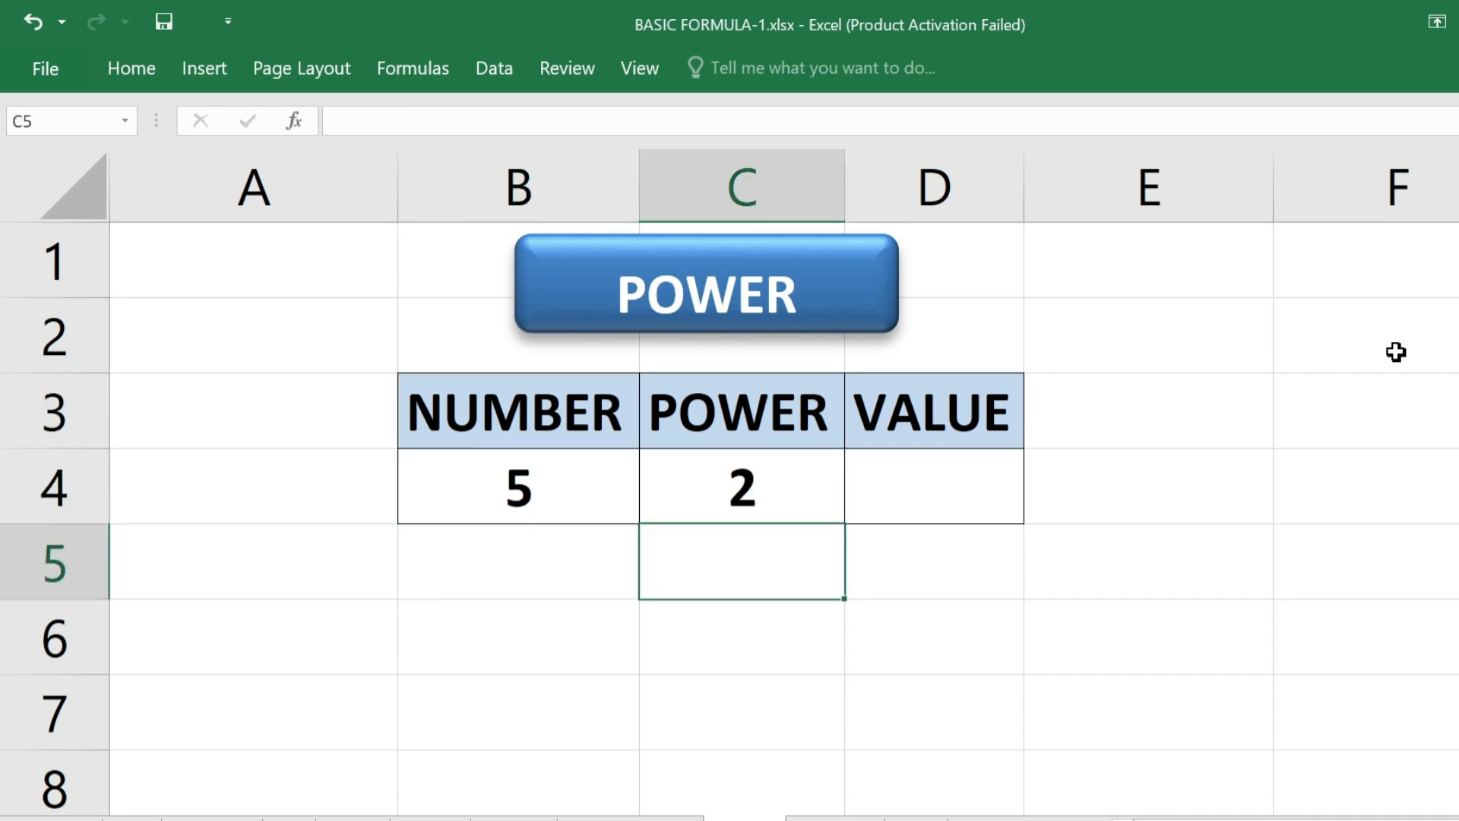
# Calculate the number raised to its power in D4 with =POWER(B4,C4)
pyautogui.click(999, 483)
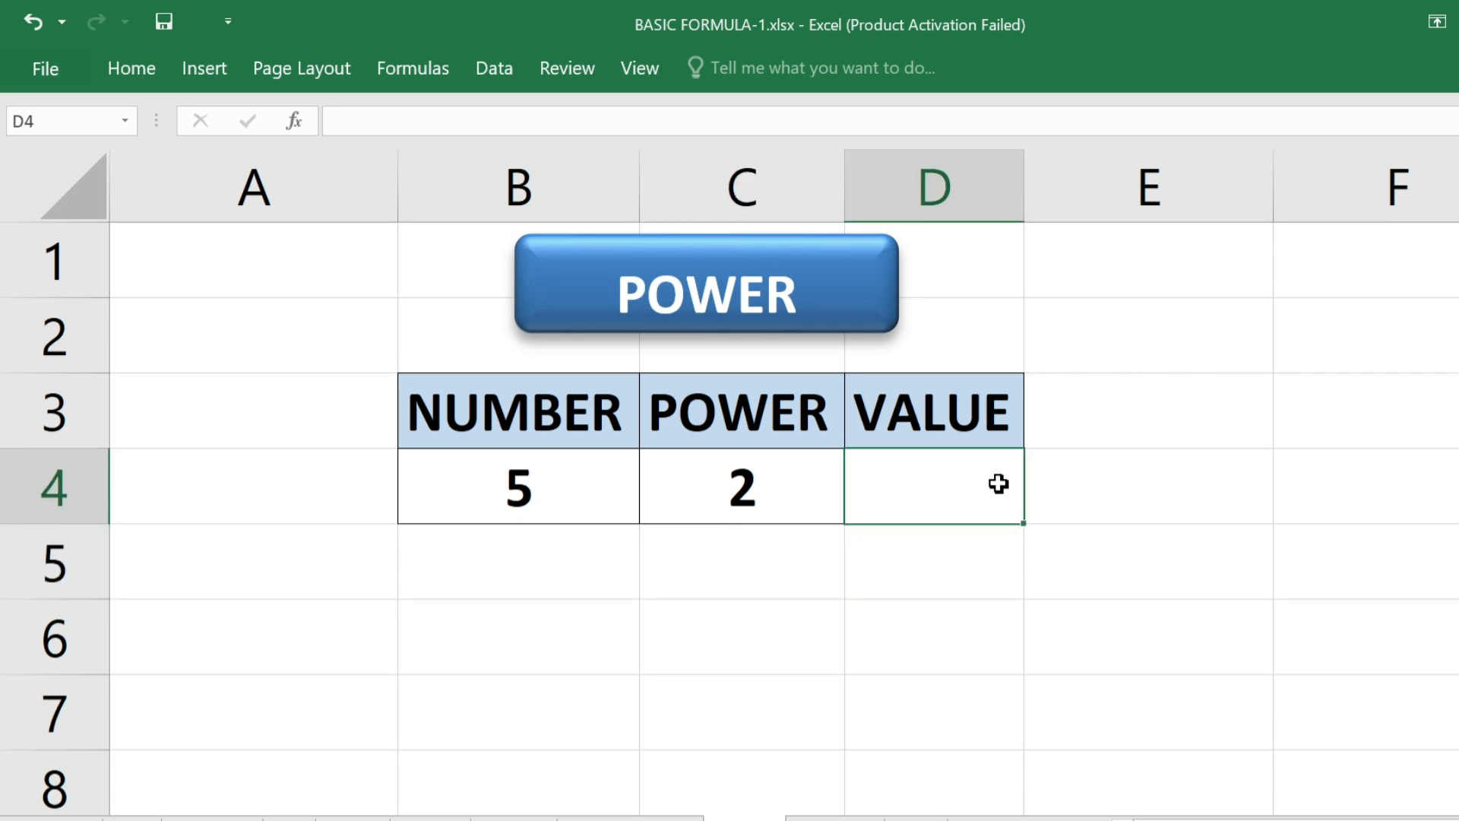
pyautogui.write('=POWE')
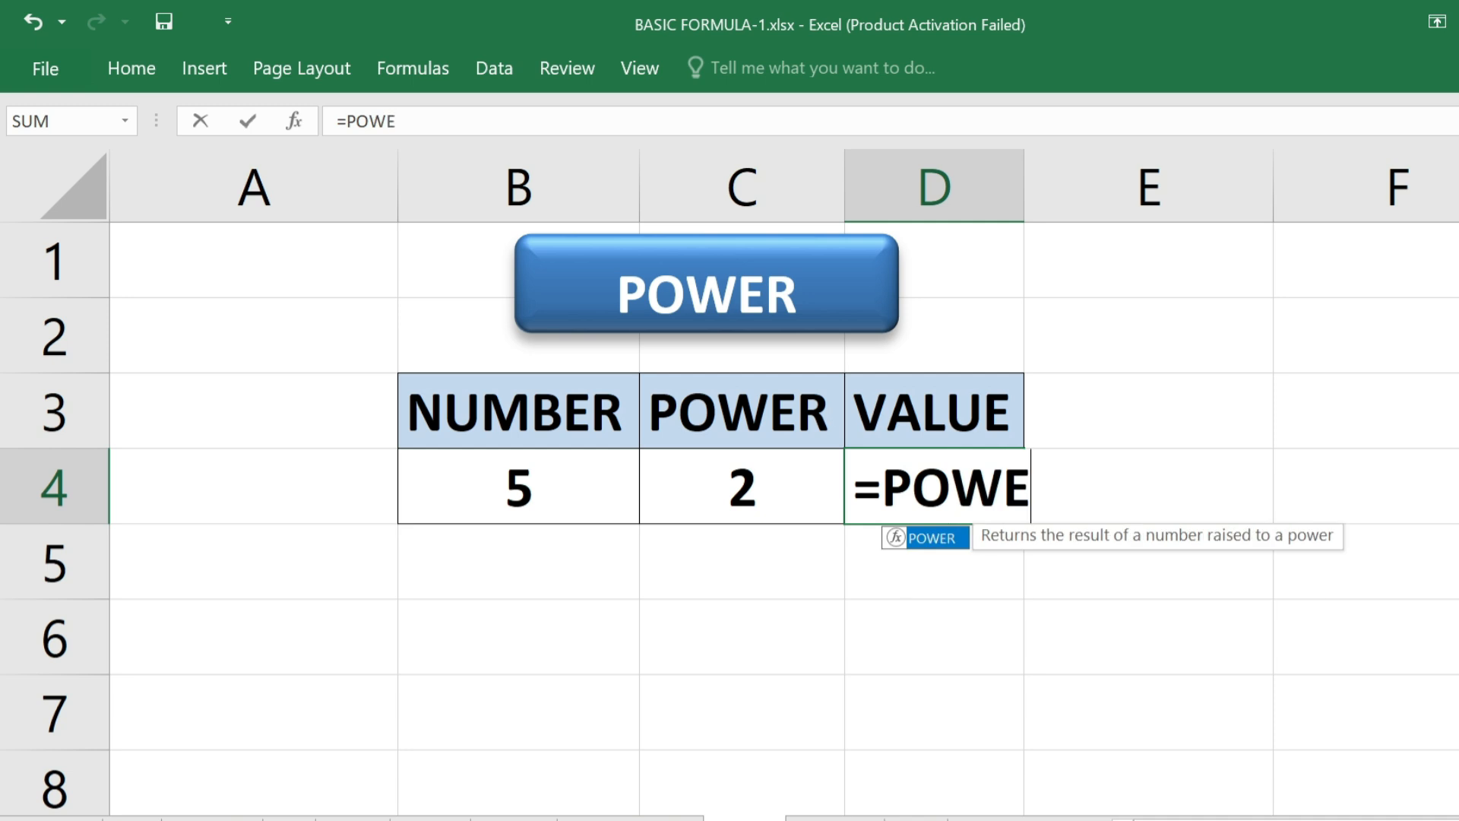
pyautogui.write('R(')
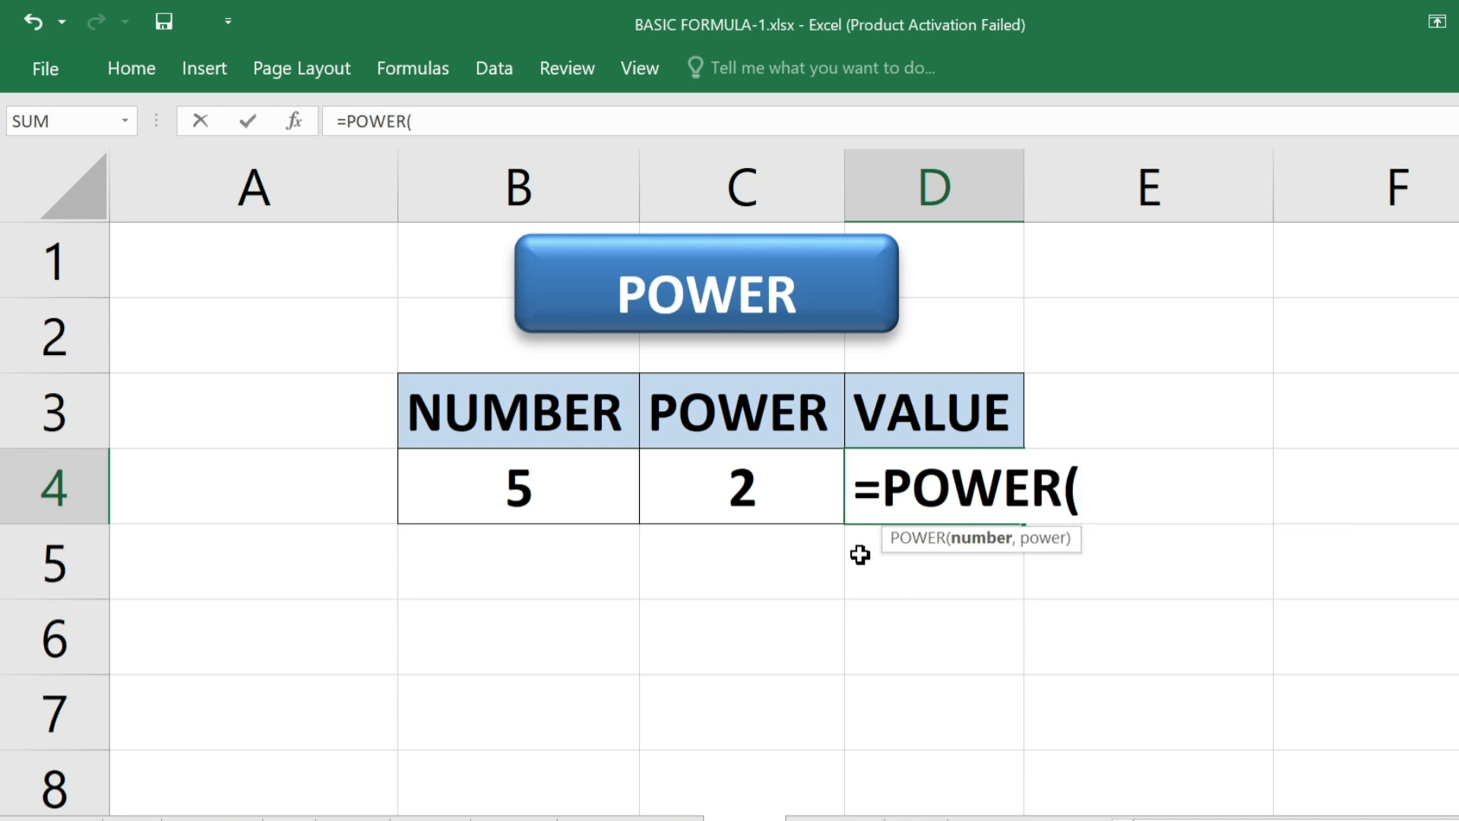
pyautogui.click(557, 507)
pyautogui.write(',')
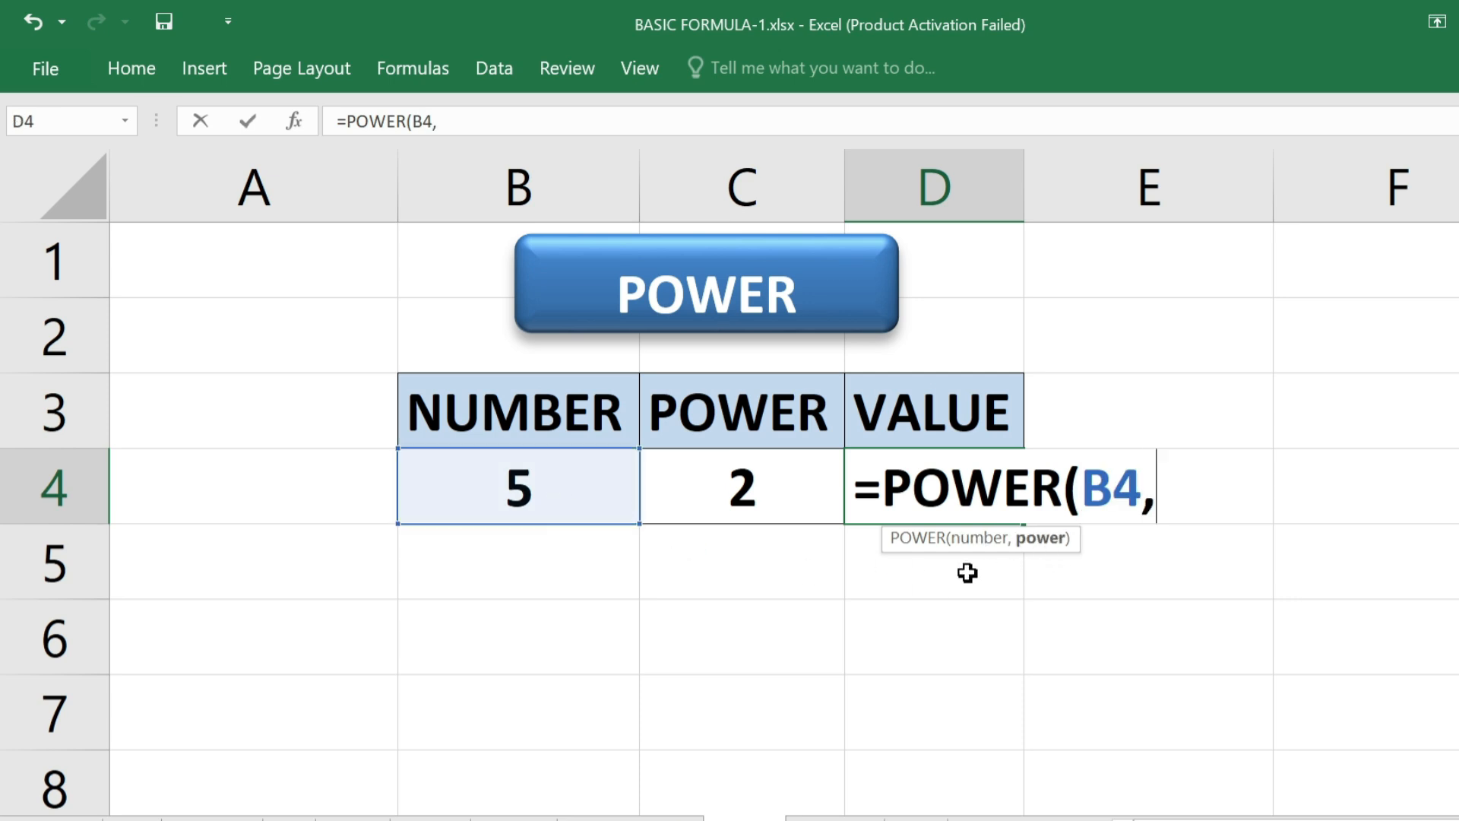
pyautogui.click(706, 487)
pyautogui.write(')')
pyautogui.press('Return')
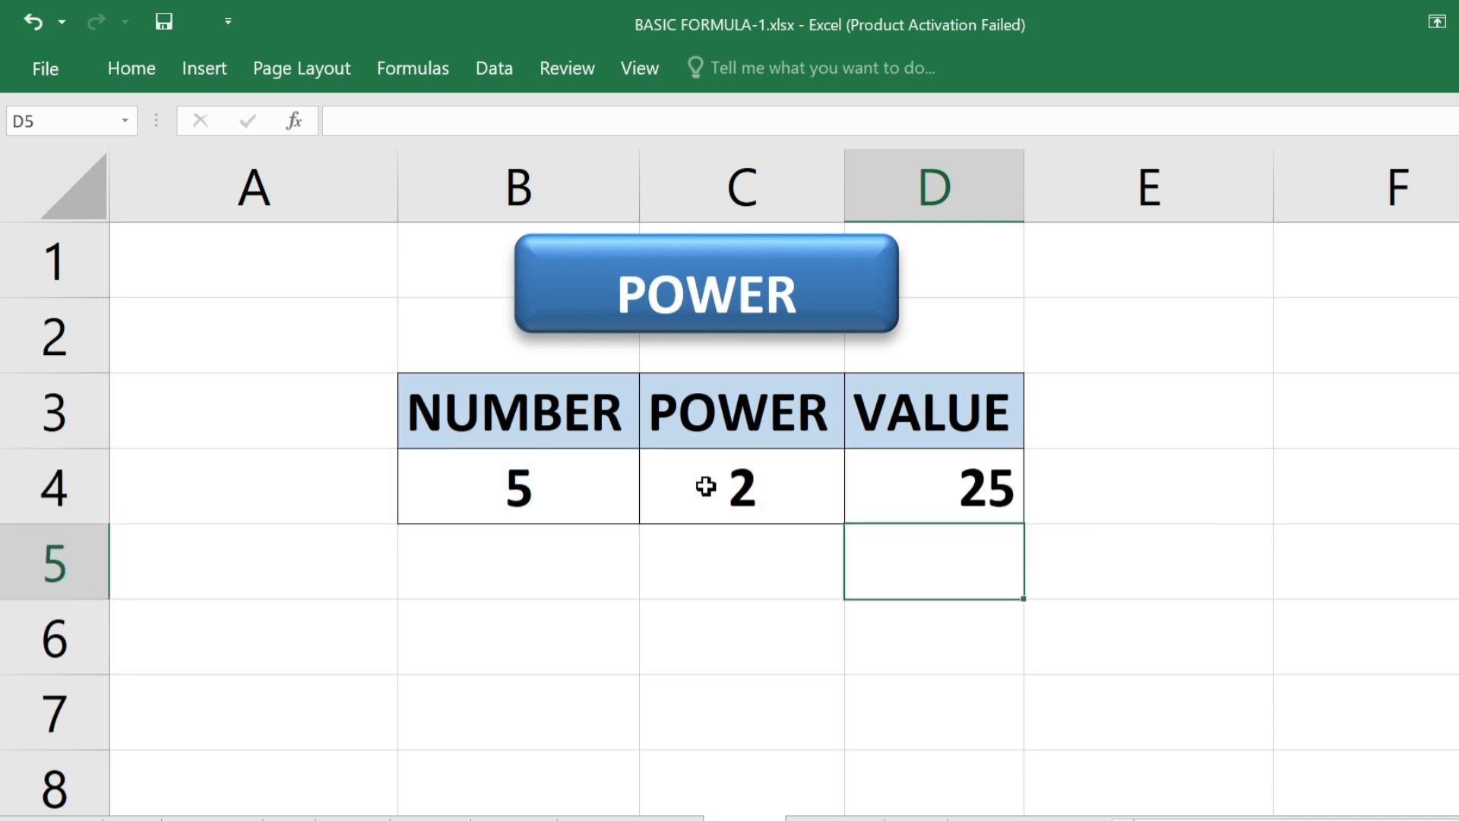
# Change the power value in C4 to 3
pyautogui.click(777, 480)
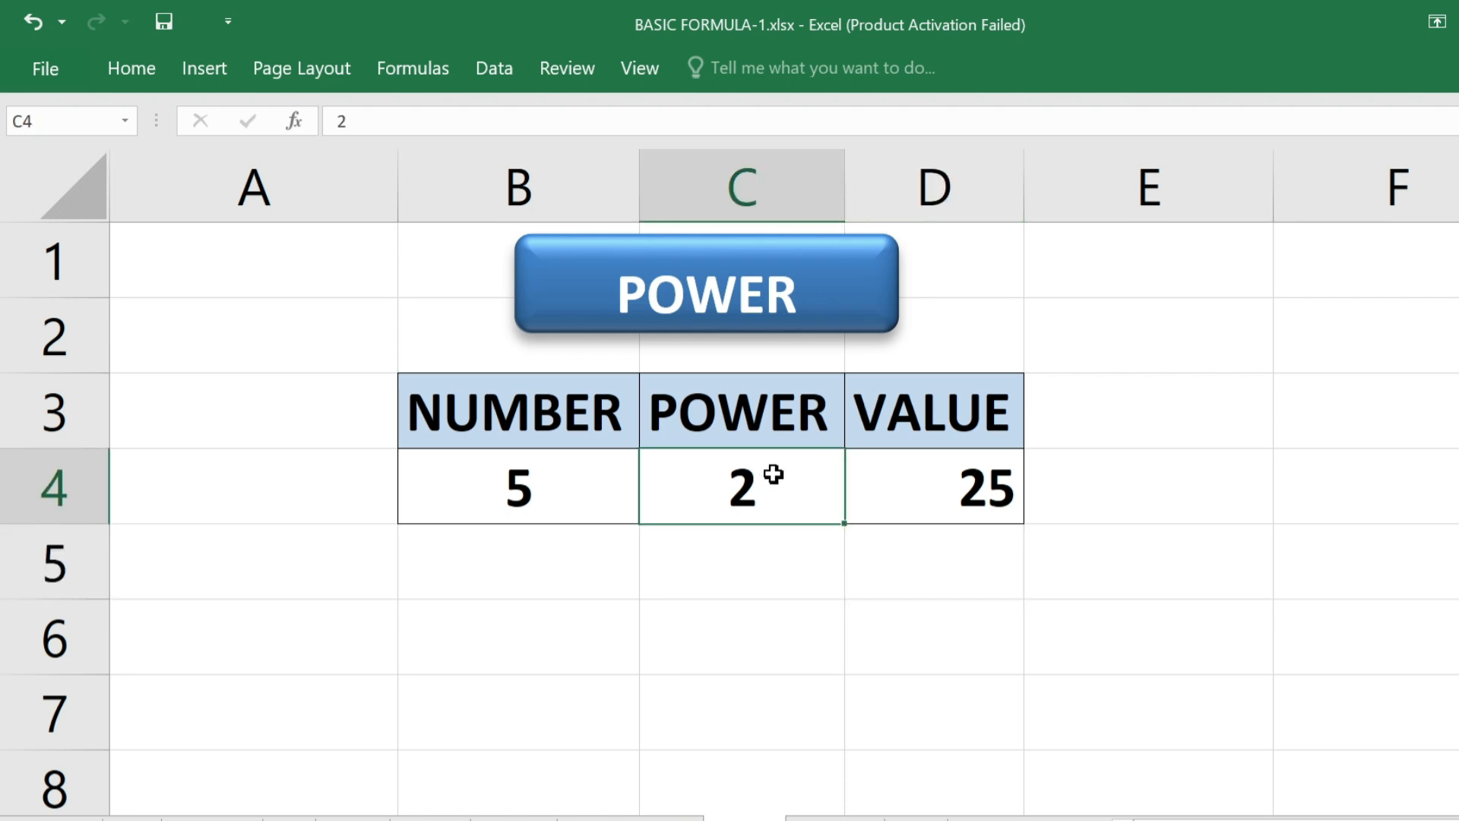
pyautogui.write('3')
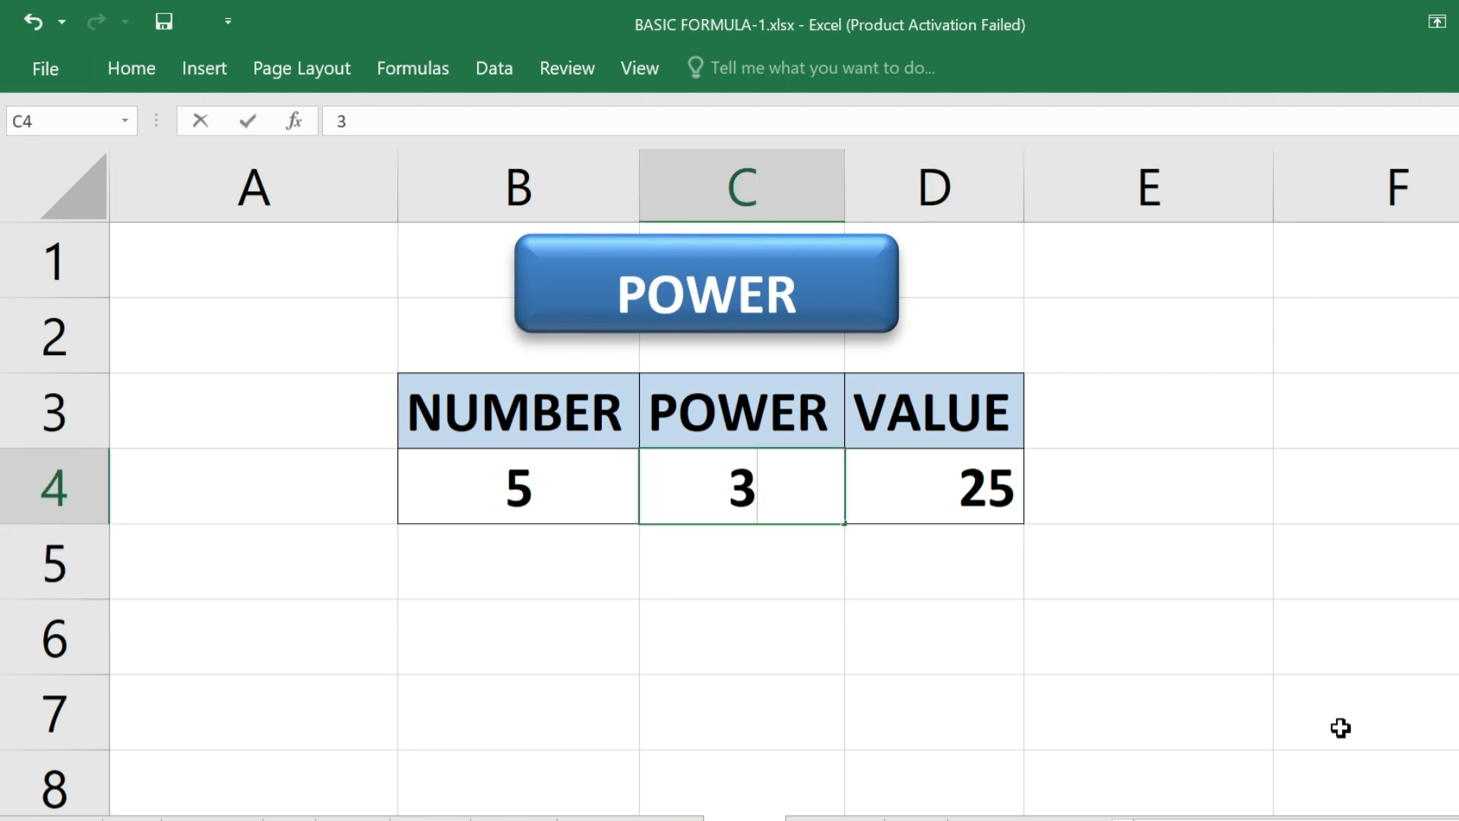
pyautogui.press('Return')
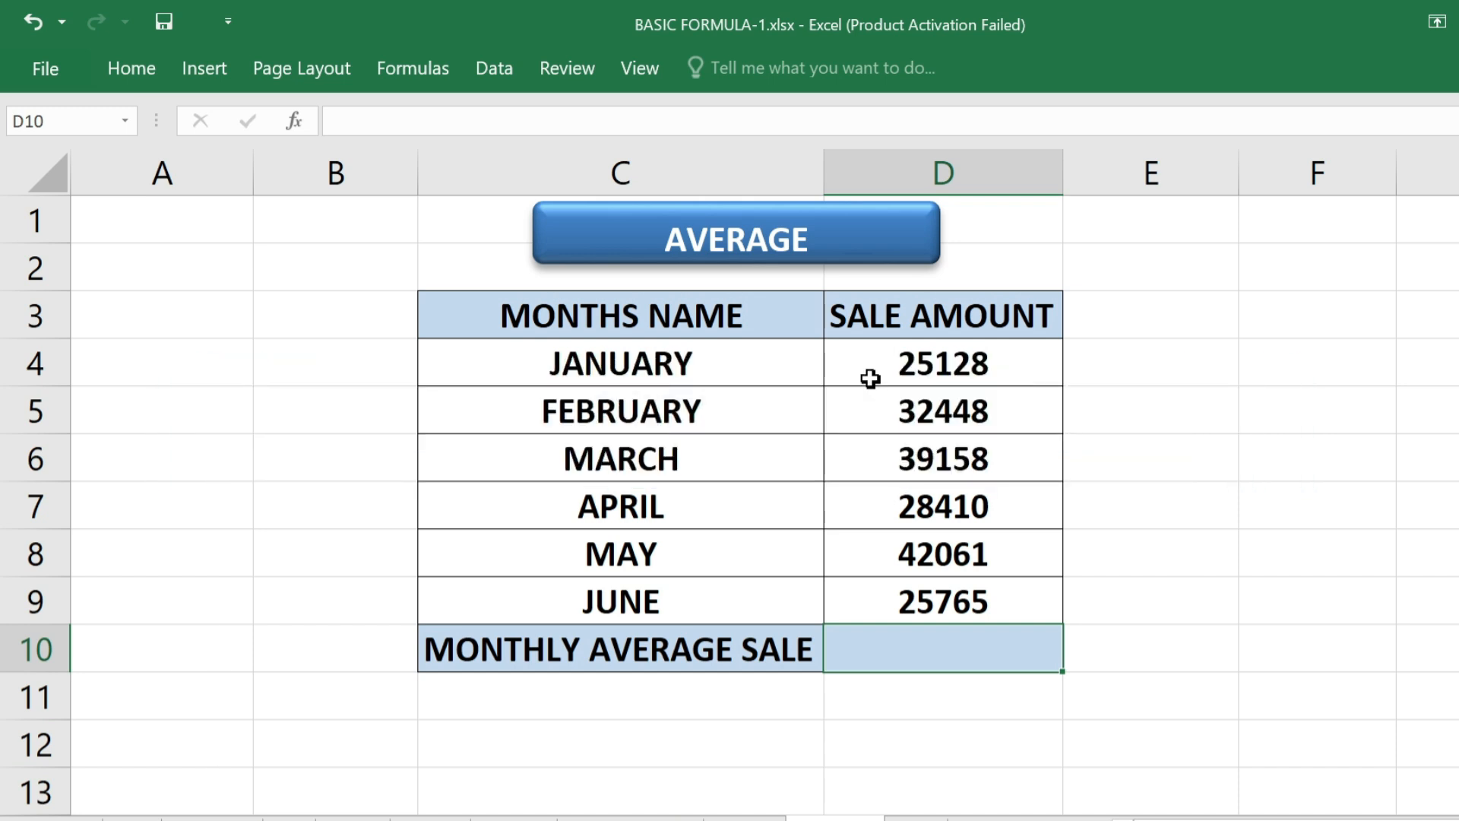
# On the AVERAGE sheet, calculate the monthly average sale in D10 with =AVERAGE(D4:D9)
pyautogui.moveTo(735, 325); pyautogui.dragTo(713, 586)
pyautogui.moveTo(908, 332); pyautogui.dragTo(943, 586)
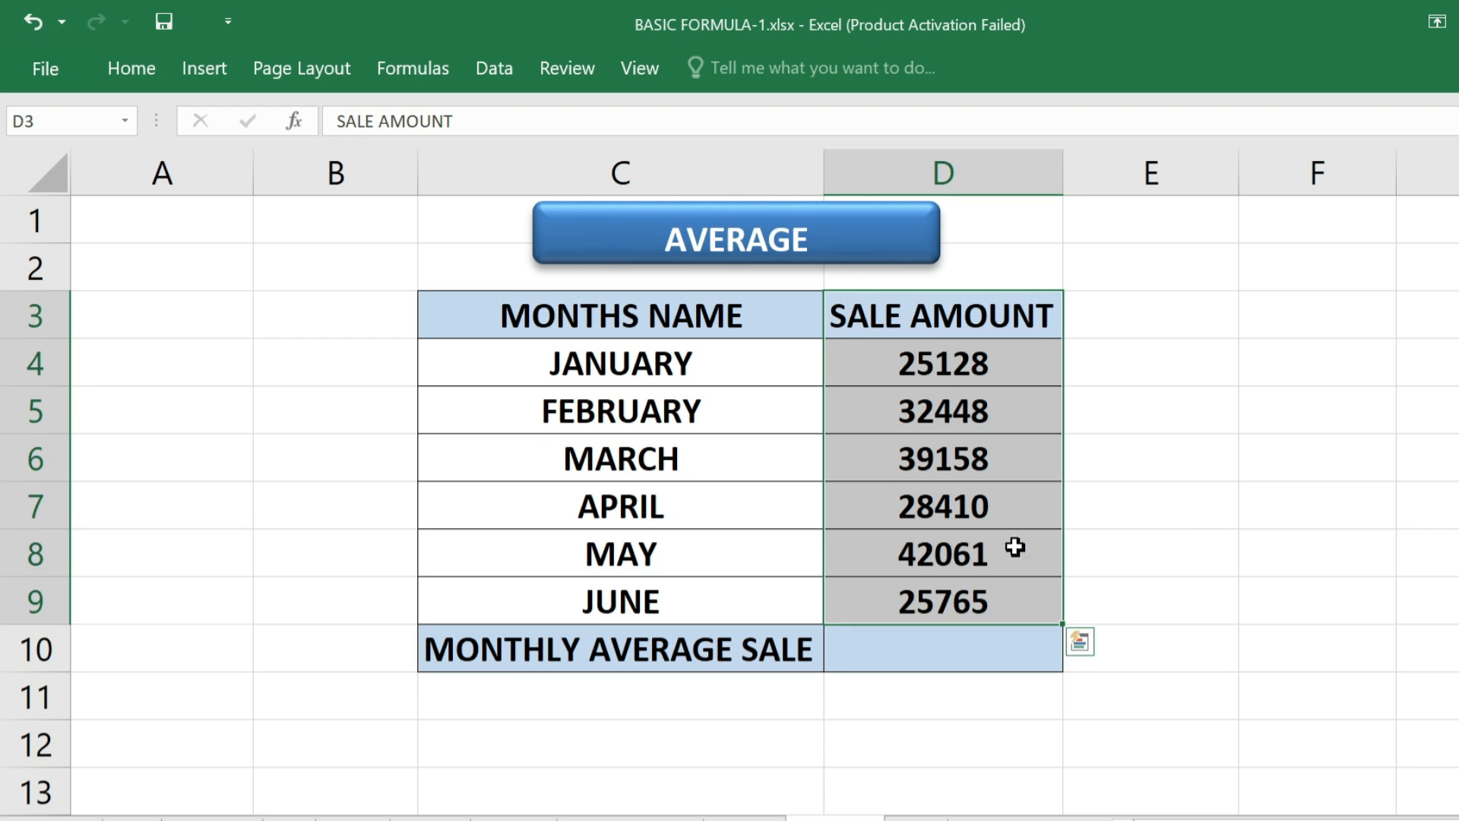
pyautogui.click(931, 676)
pyautogui.click(937, 658)
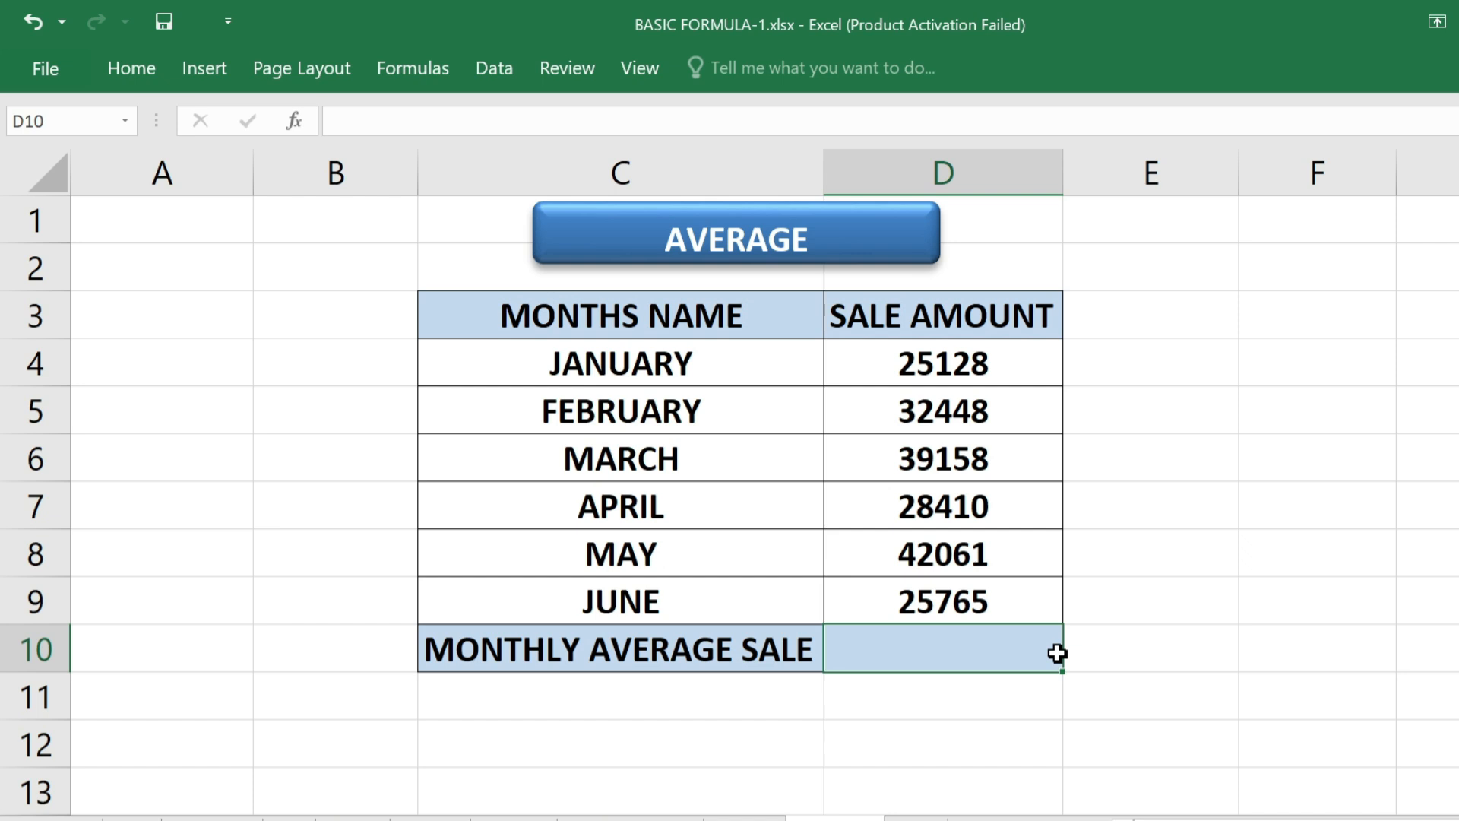
pyautogui.write('=AVER')
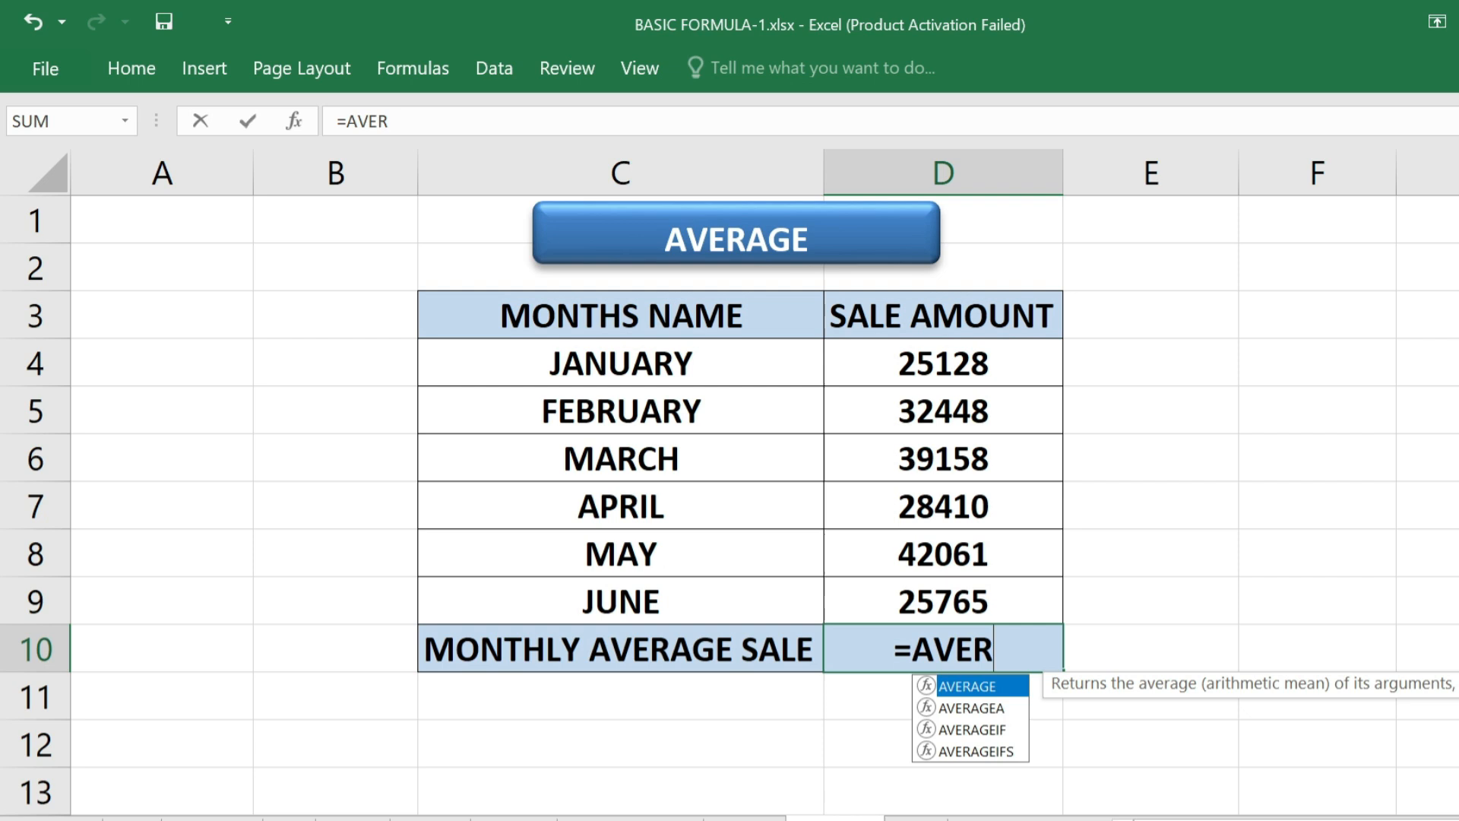
pyautogui.press('Tab')
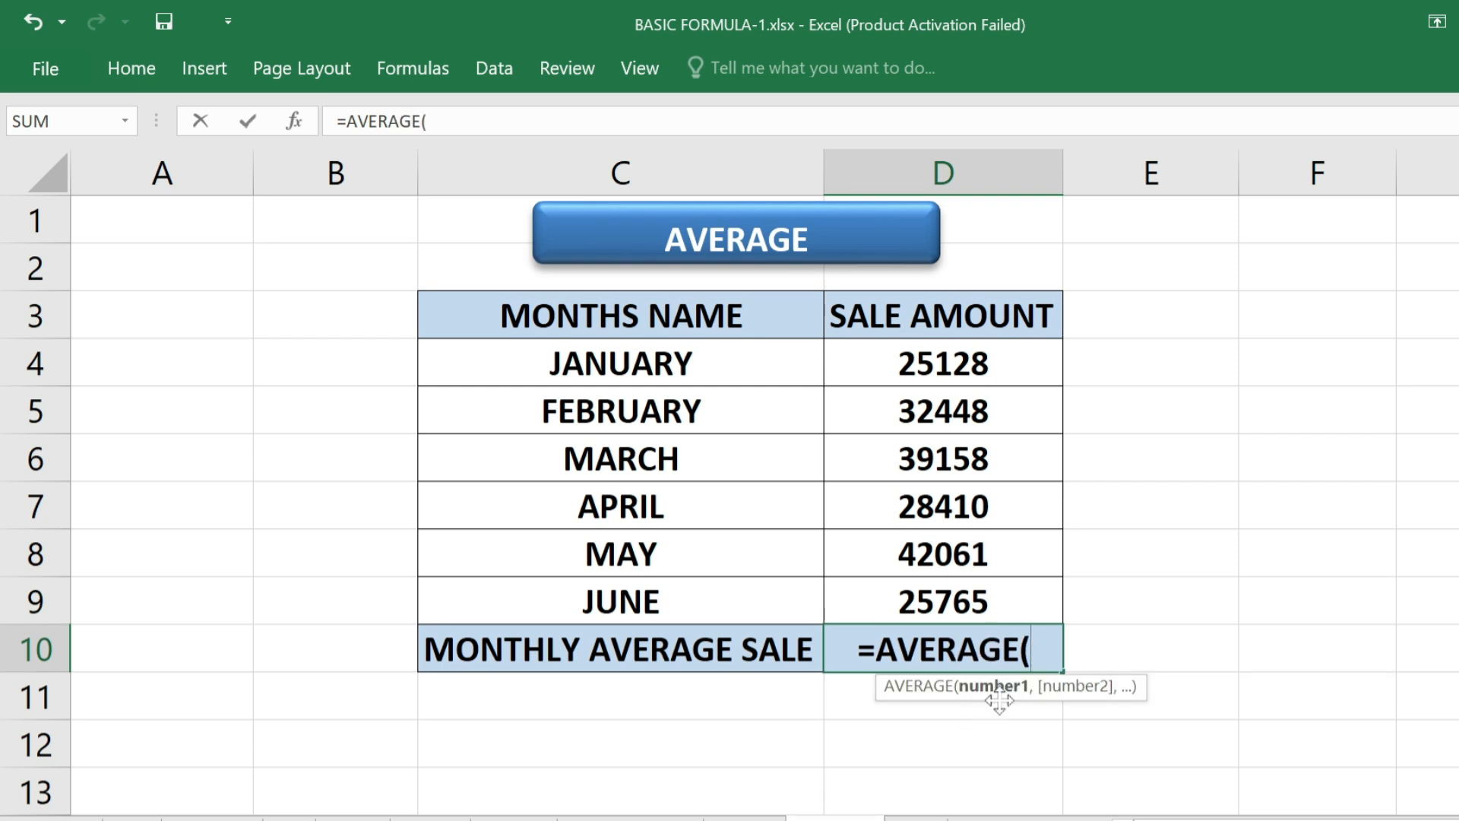
pyautogui.moveTo(883, 365); pyautogui.dragTo(882, 599)
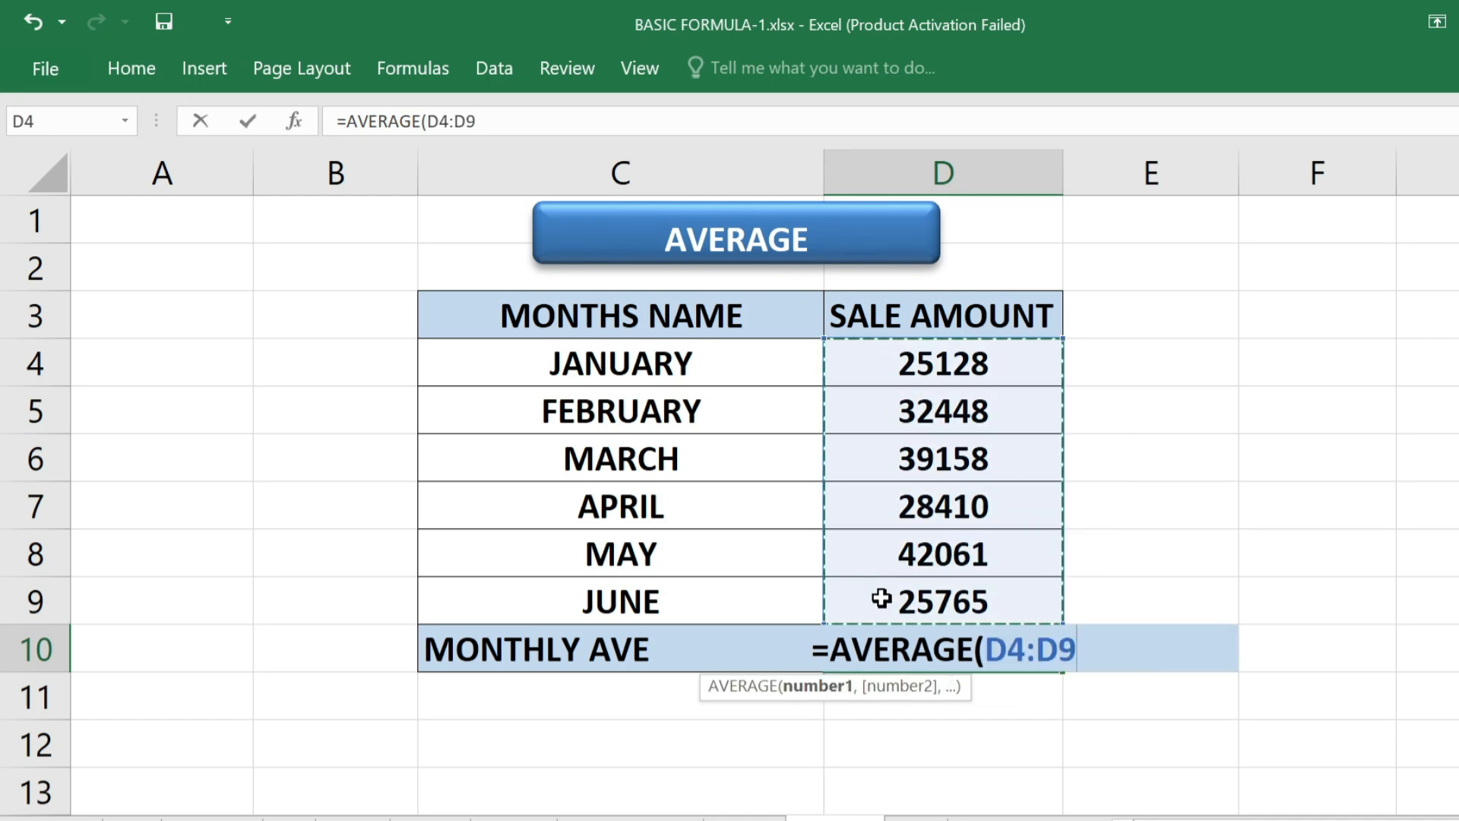
pyautogui.write(')')
pyautogui.press('Return')
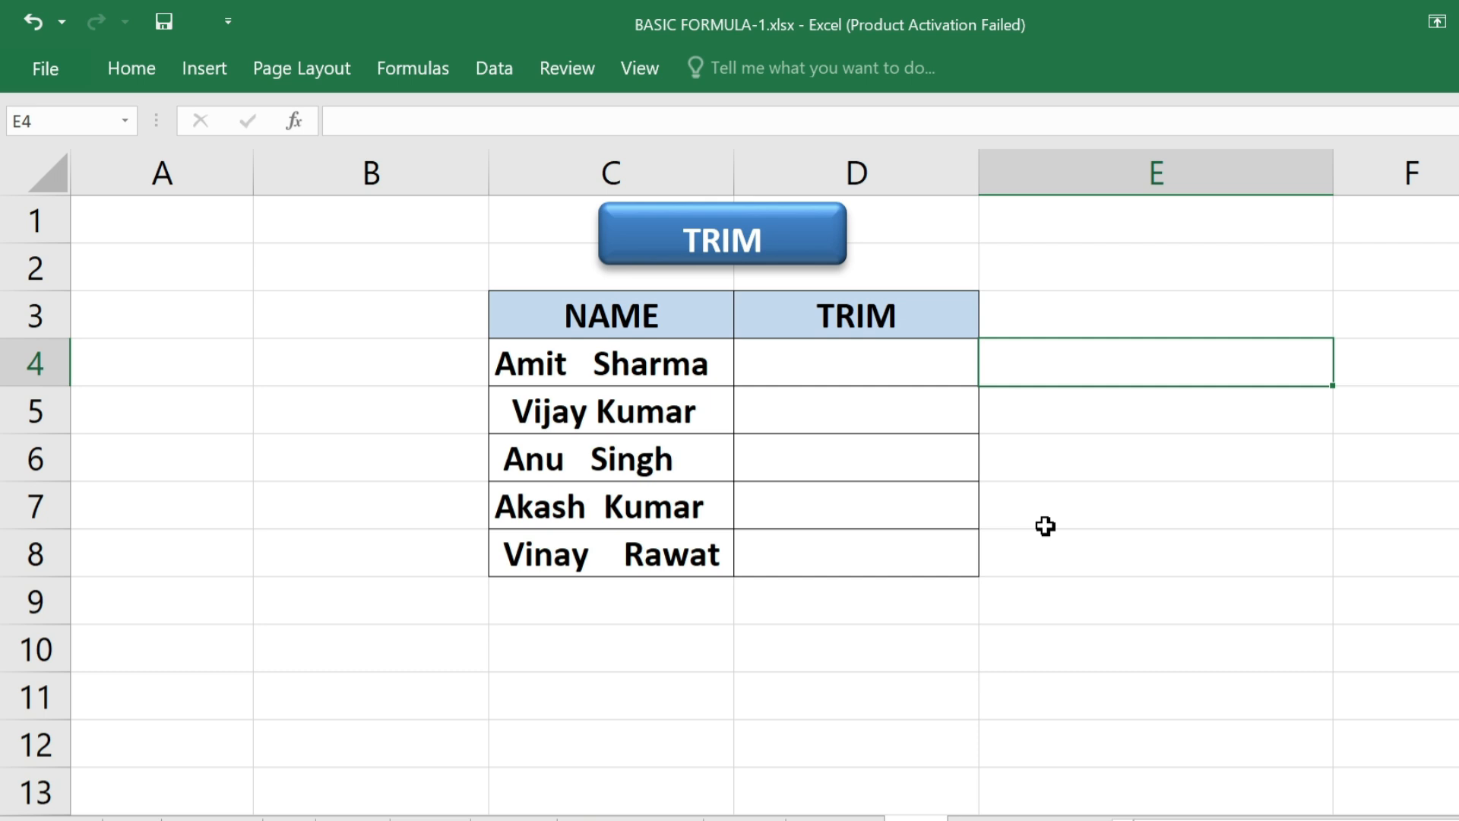
# On the TRIM sheet, remove the extra spaces from the first name in D4 with =TRIM(C4) and fill the formula down to D8
pyautogui.press('Left')
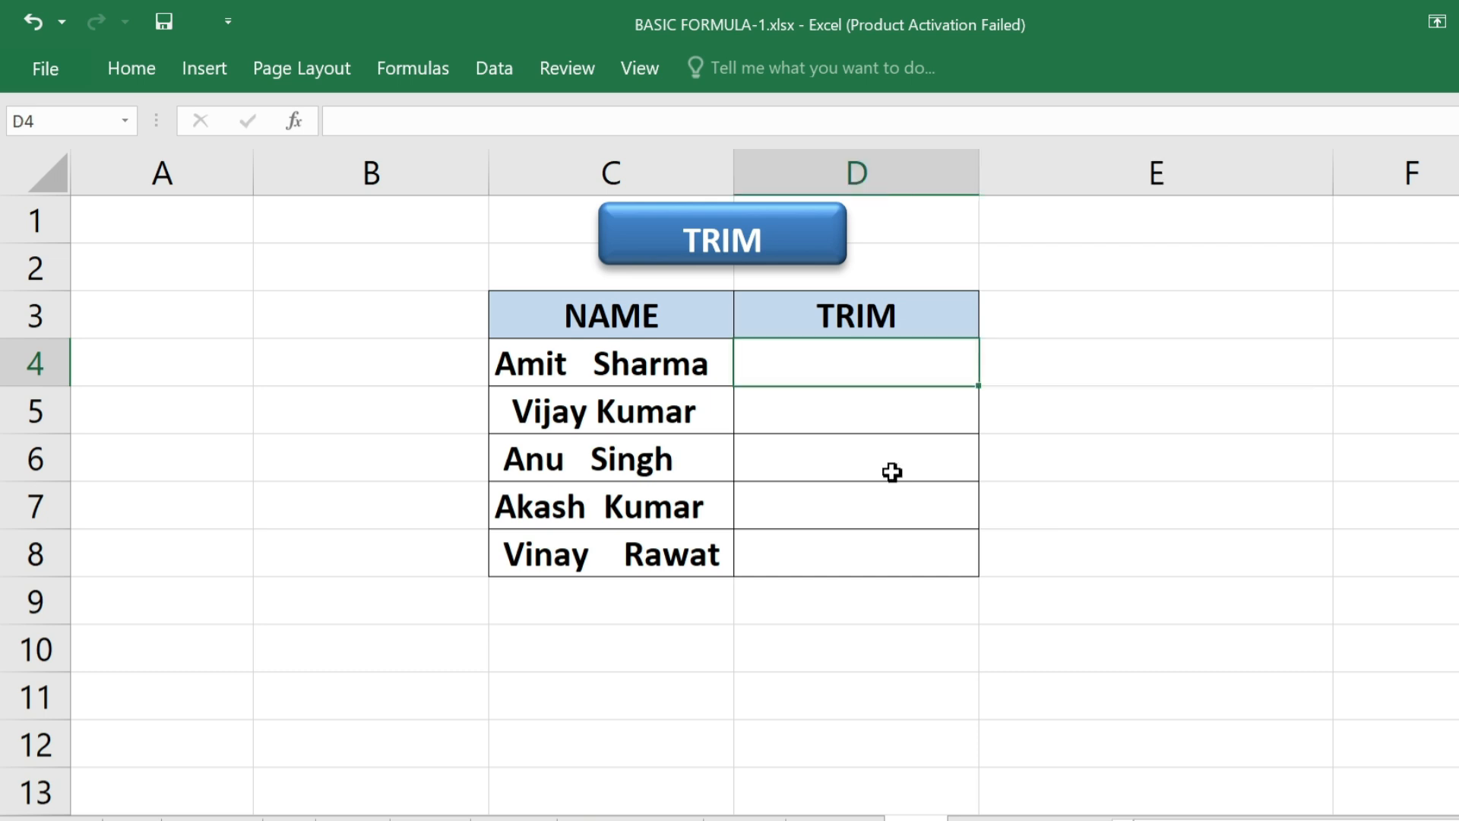
pyautogui.moveTo(642, 316); pyautogui.dragTo(635, 556)
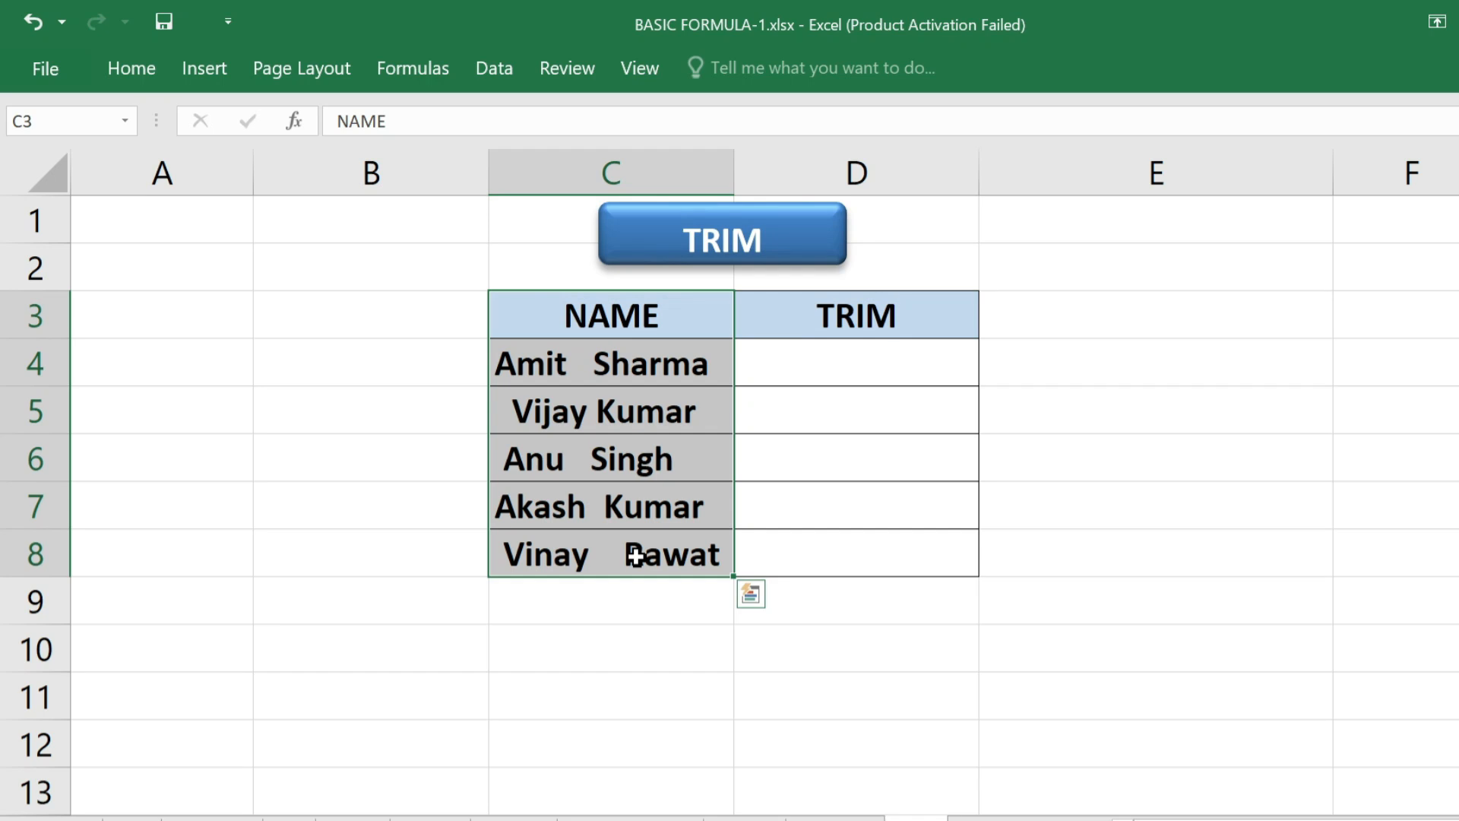
pyautogui.click(889, 375)
pyautogui.write('=TRIM')
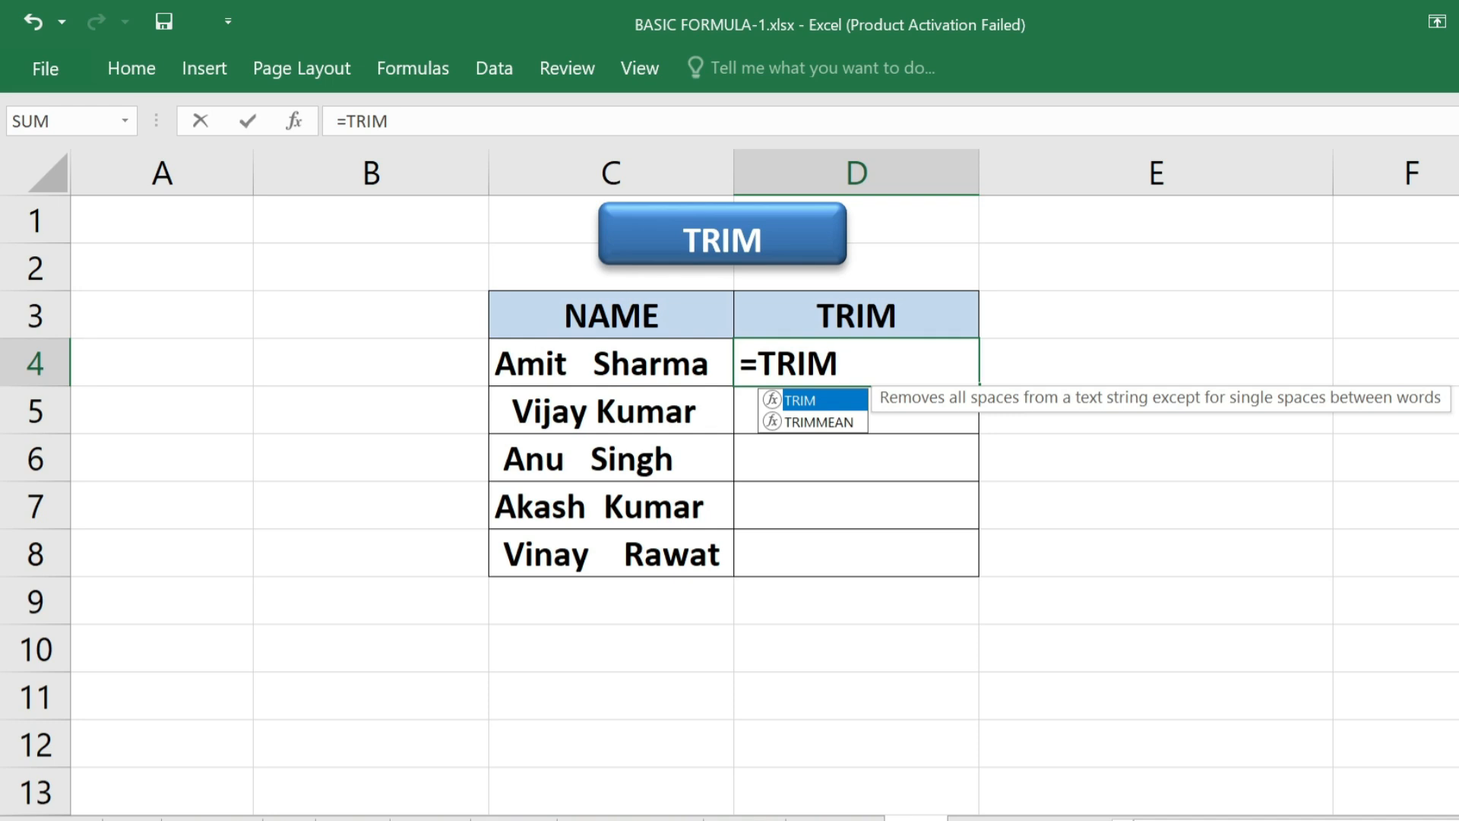
pyautogui.write('(')
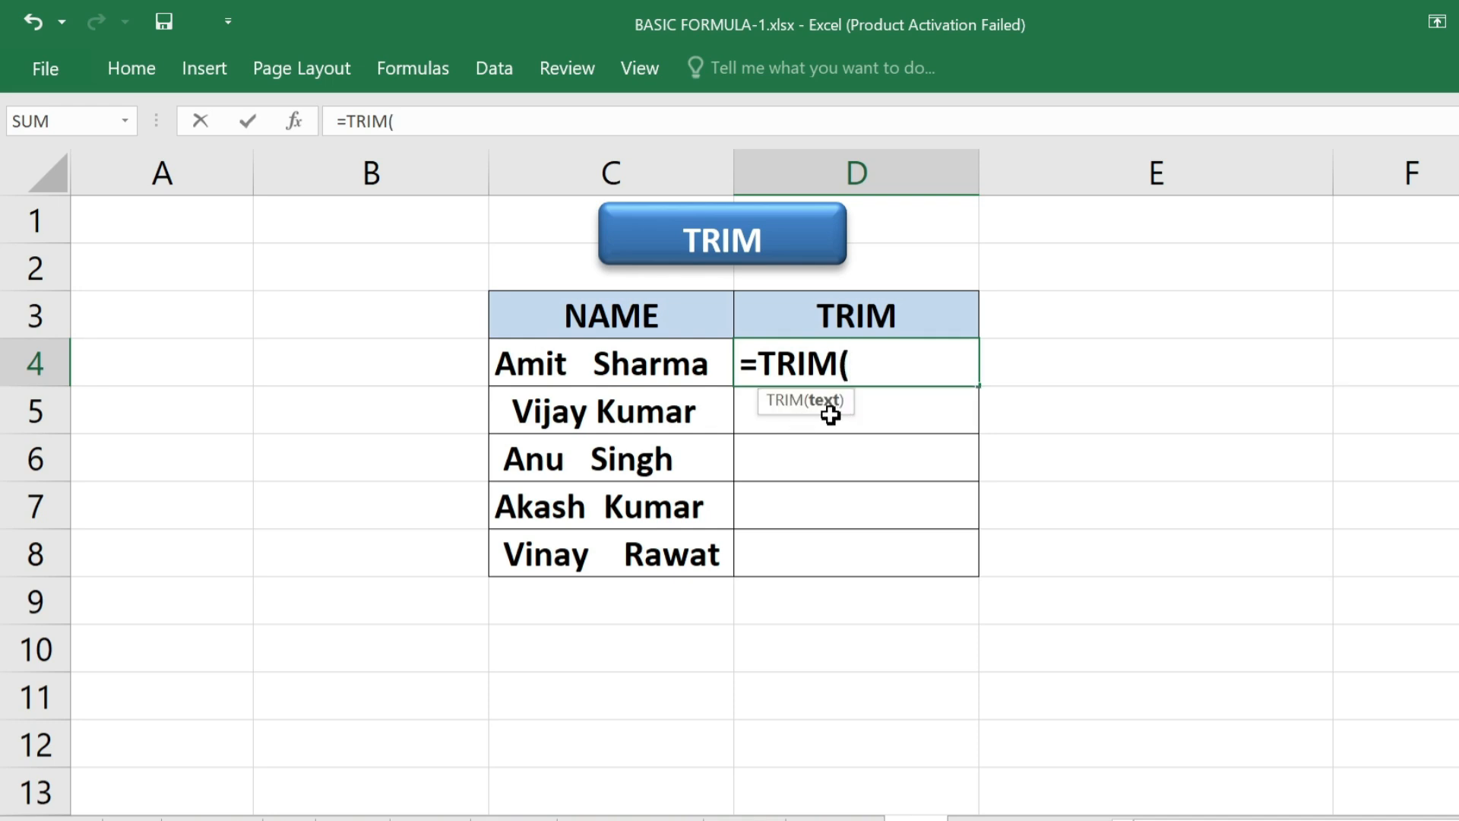
pyautogui.click(569, 373)
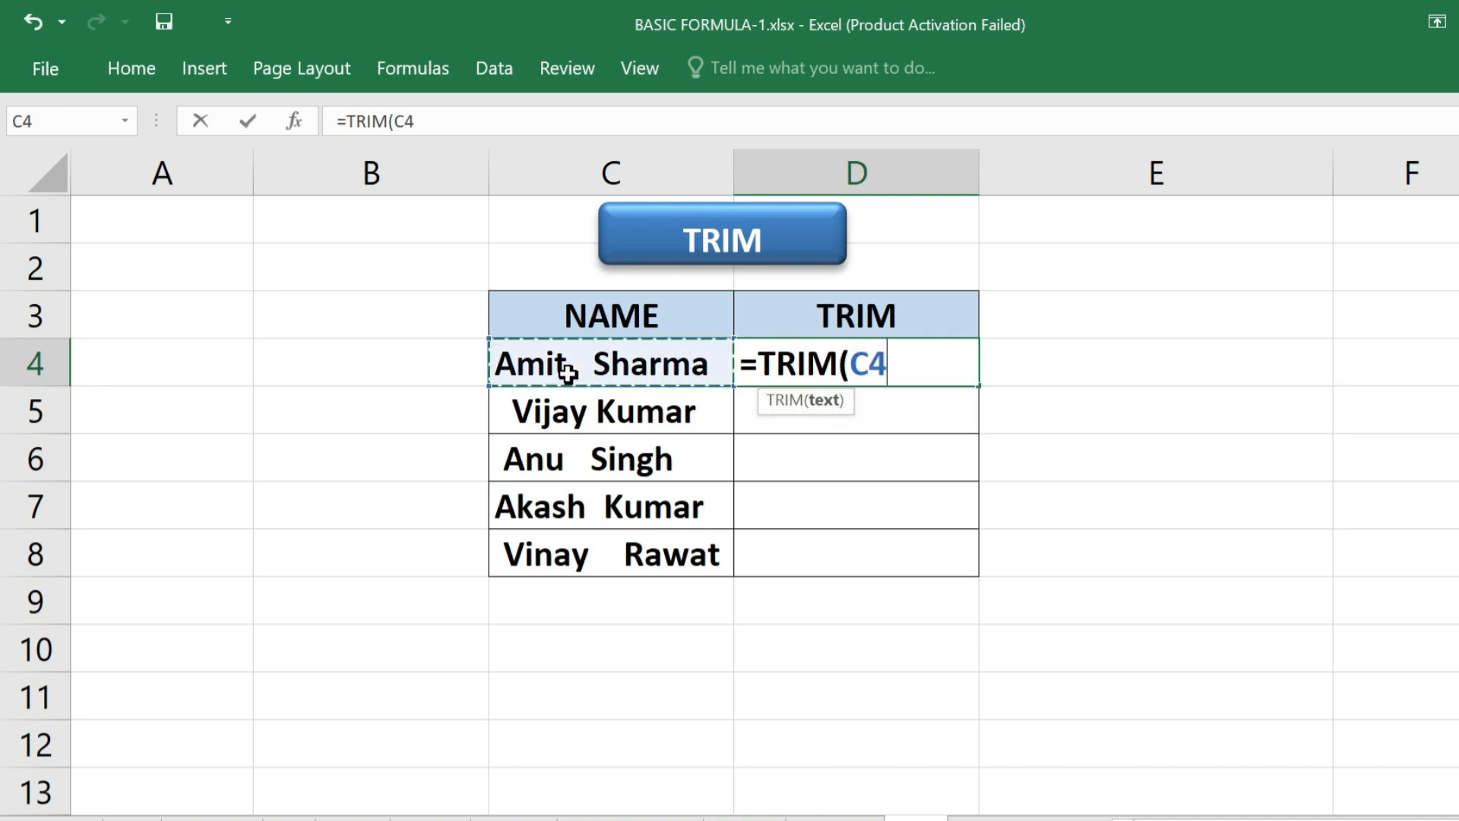
pyautogui.write(')')
pyautogui.press('Return')
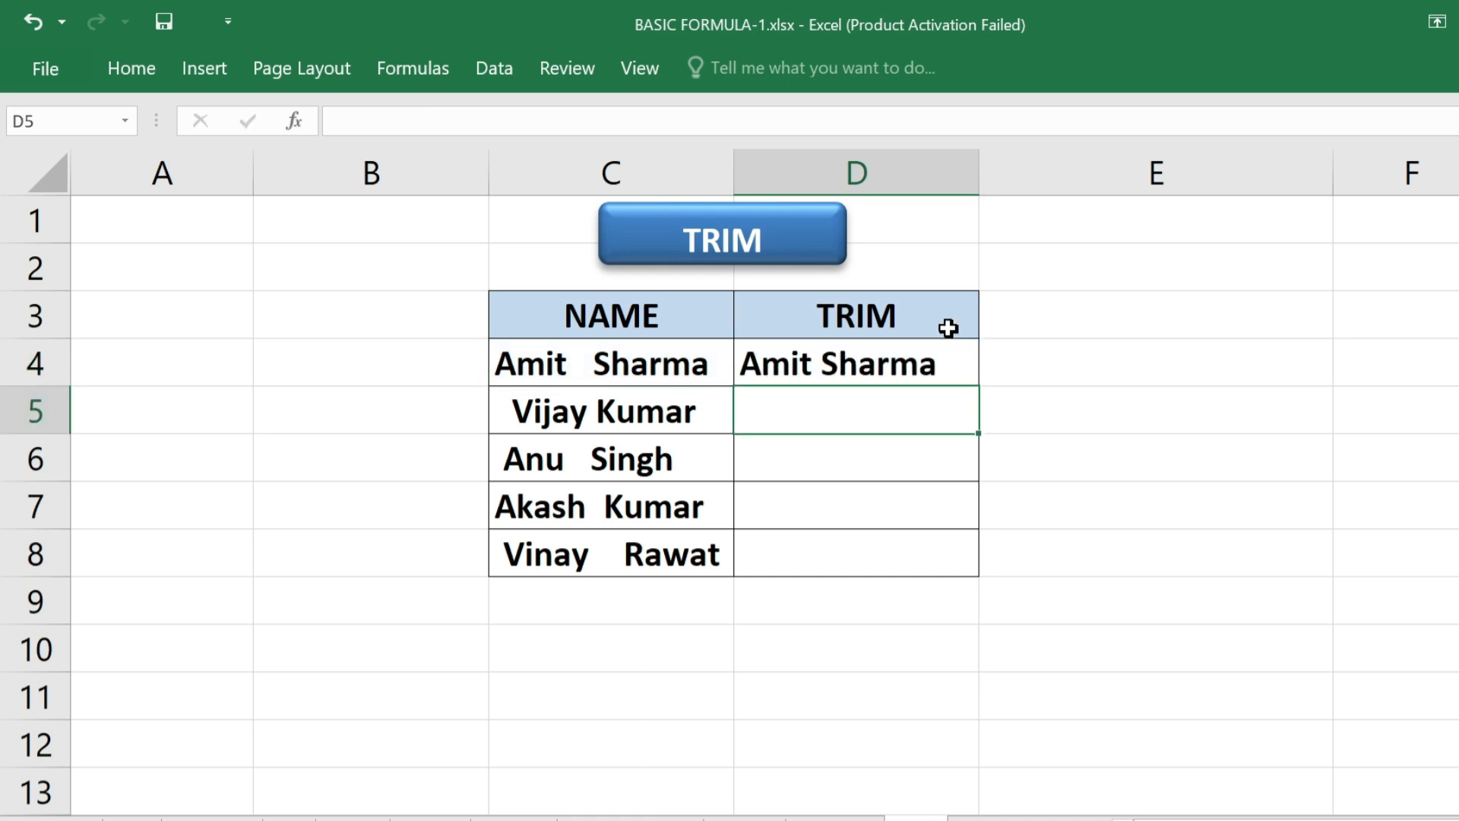
pyautogui.click(943, 357)
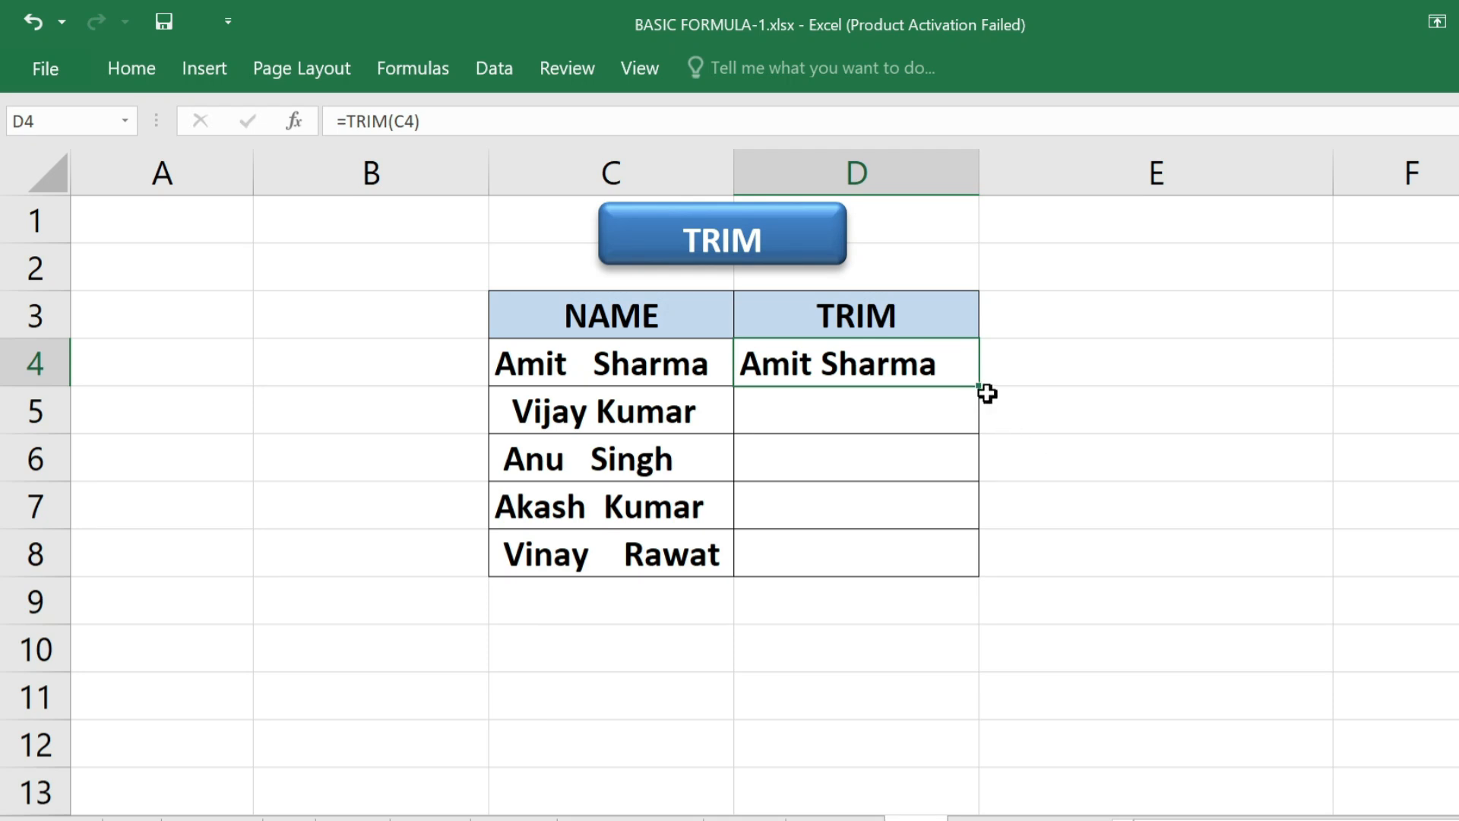
pyautogui.moveTo(976, 386); pyautogui.dragTo(962, 578)
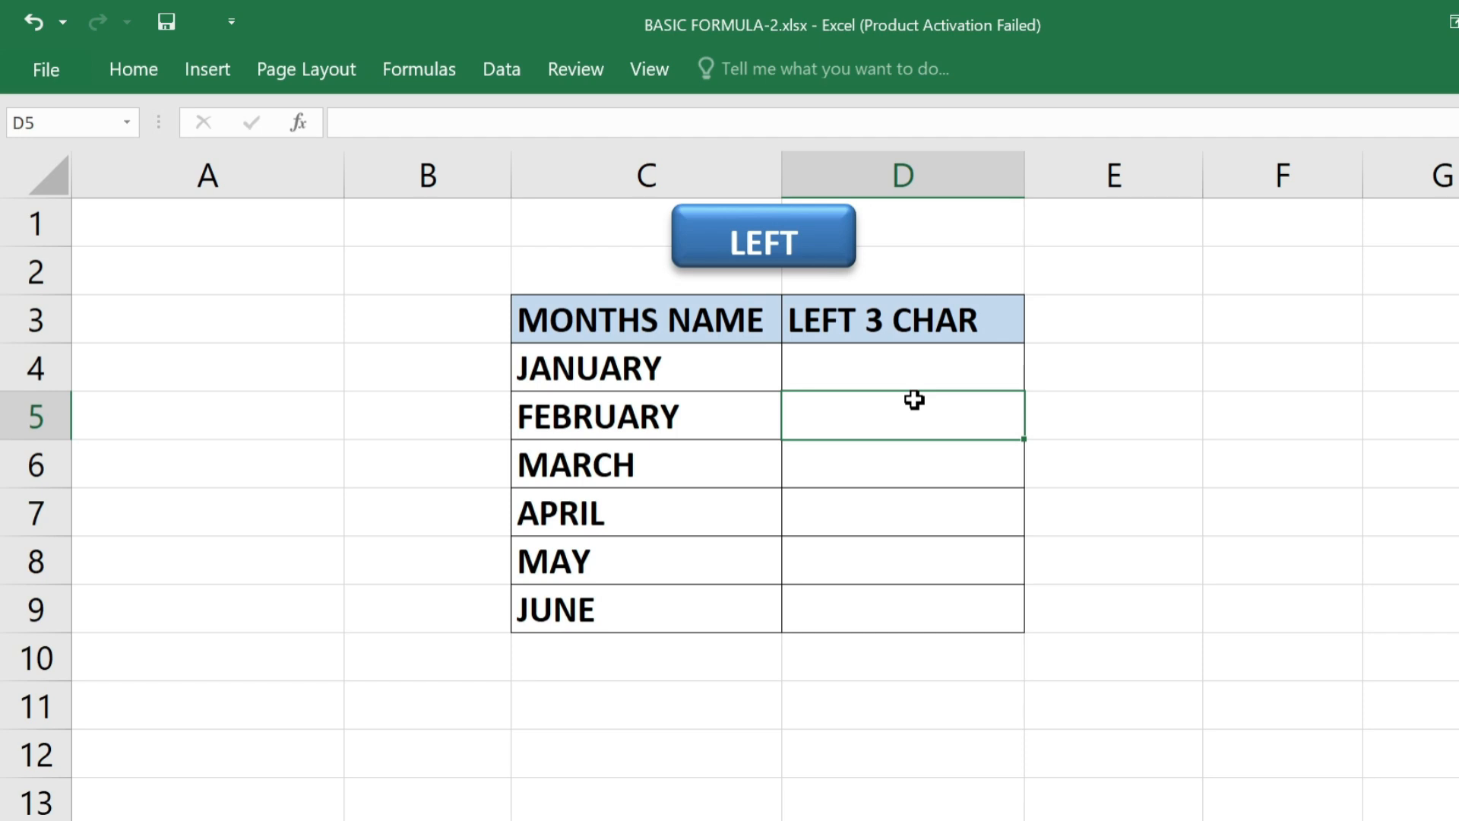
# On the LEFT sheet of BASIC FORMULA-2.xlsx, extract the first three characters of the month in D4 with =LEFT(C4,3) and fill down to D9
pyautogui.moveTo(654, 329); pyautogui.dragTo(651, 609)
pyautogui.click(904, 373)
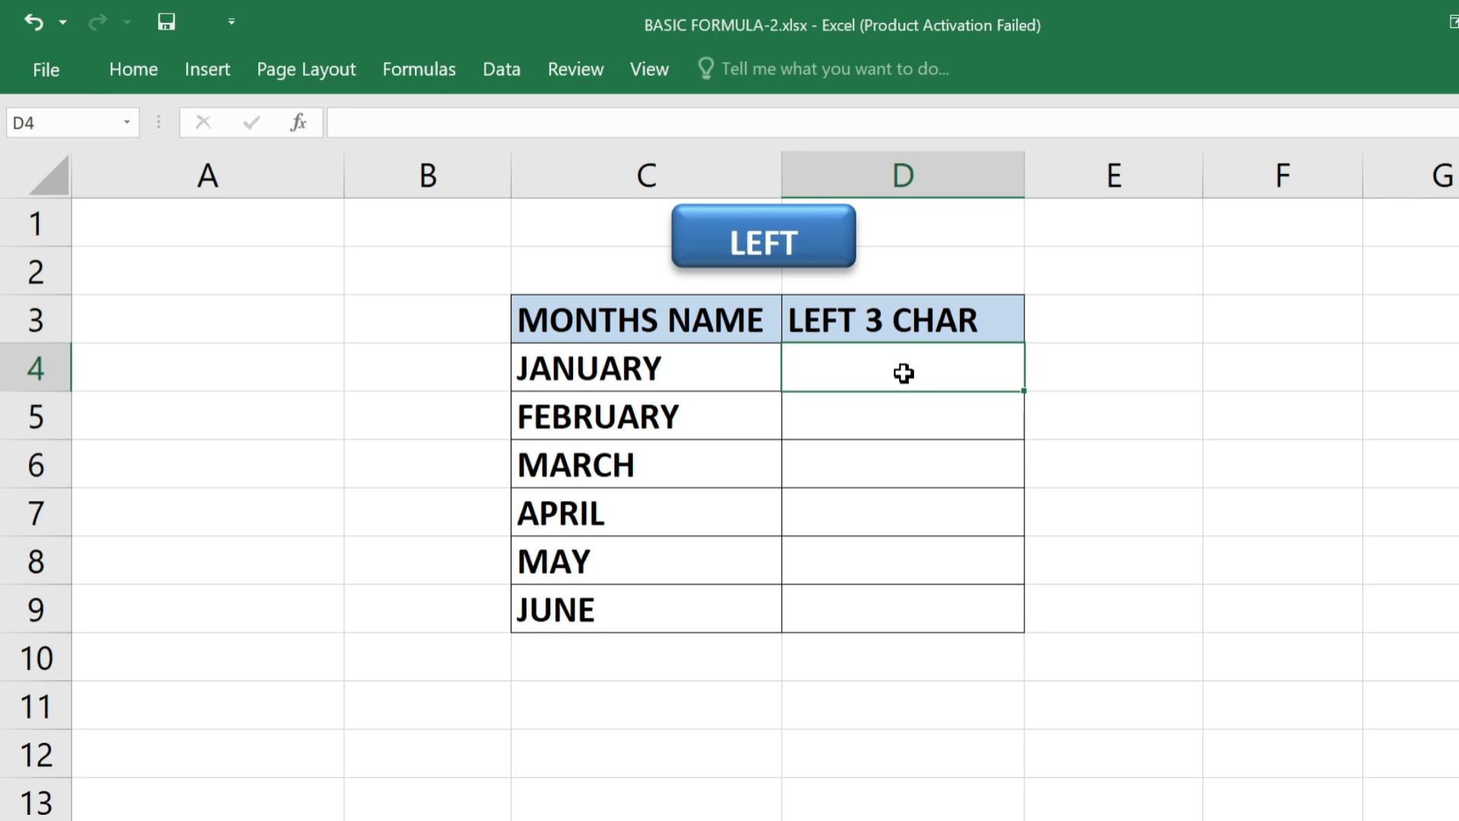
pyautogui.write('=LEFT')
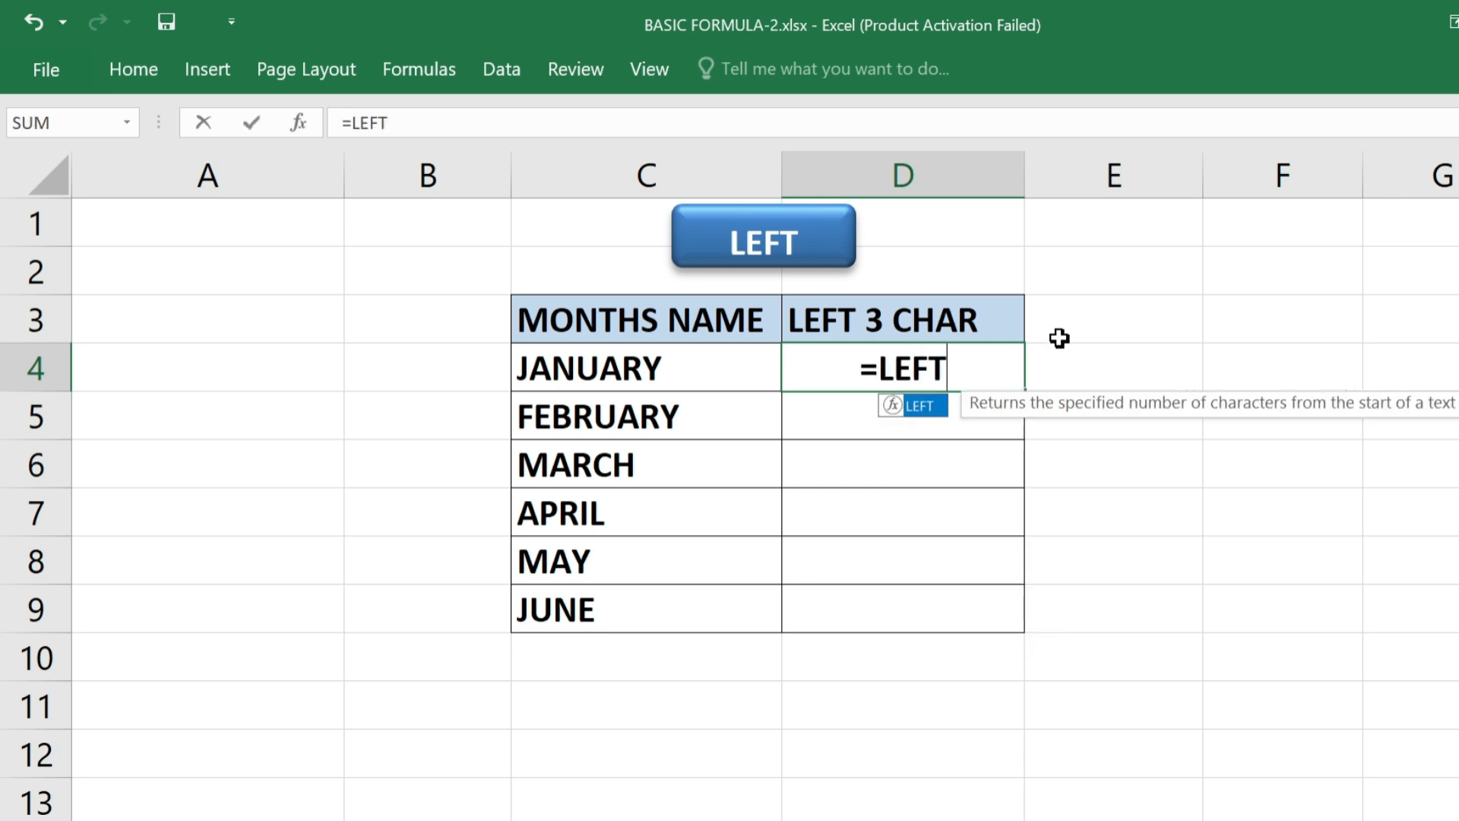
pyautogui.write('(')
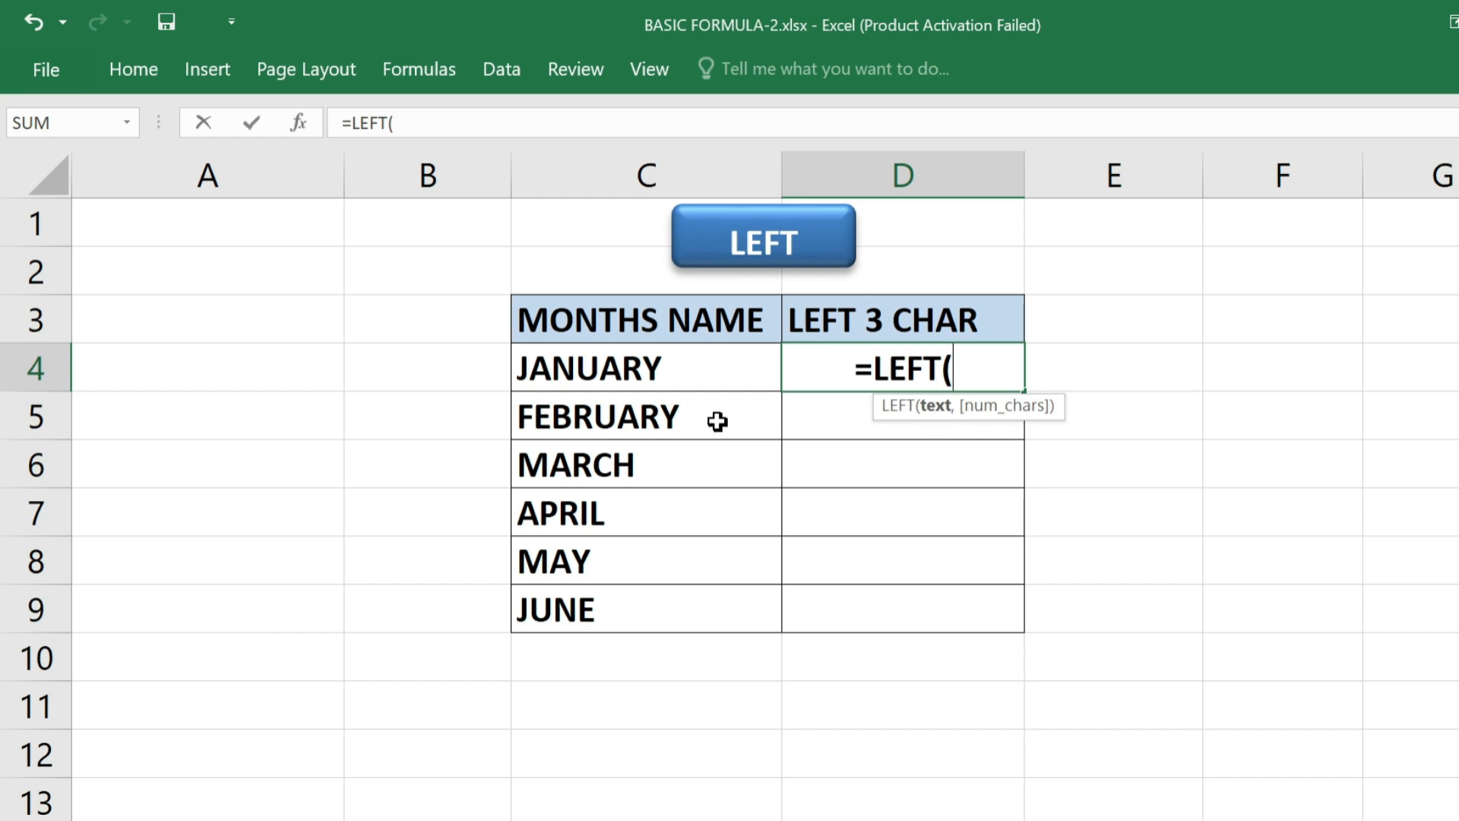
pyautogui.click(682, 378)
pyautogui.write(',')
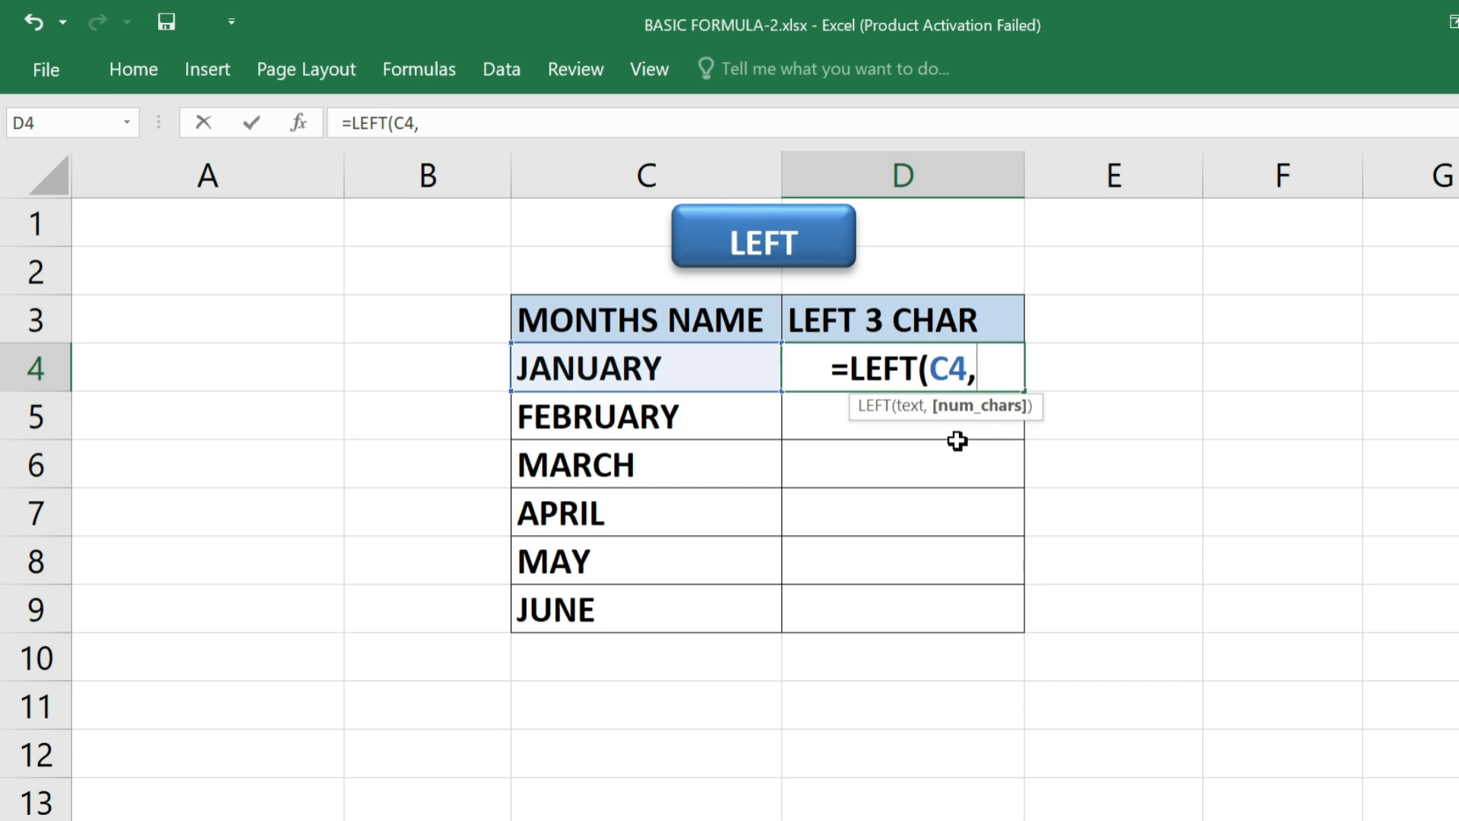
pyautogui.write('3)')
pyautogui.press('Return')
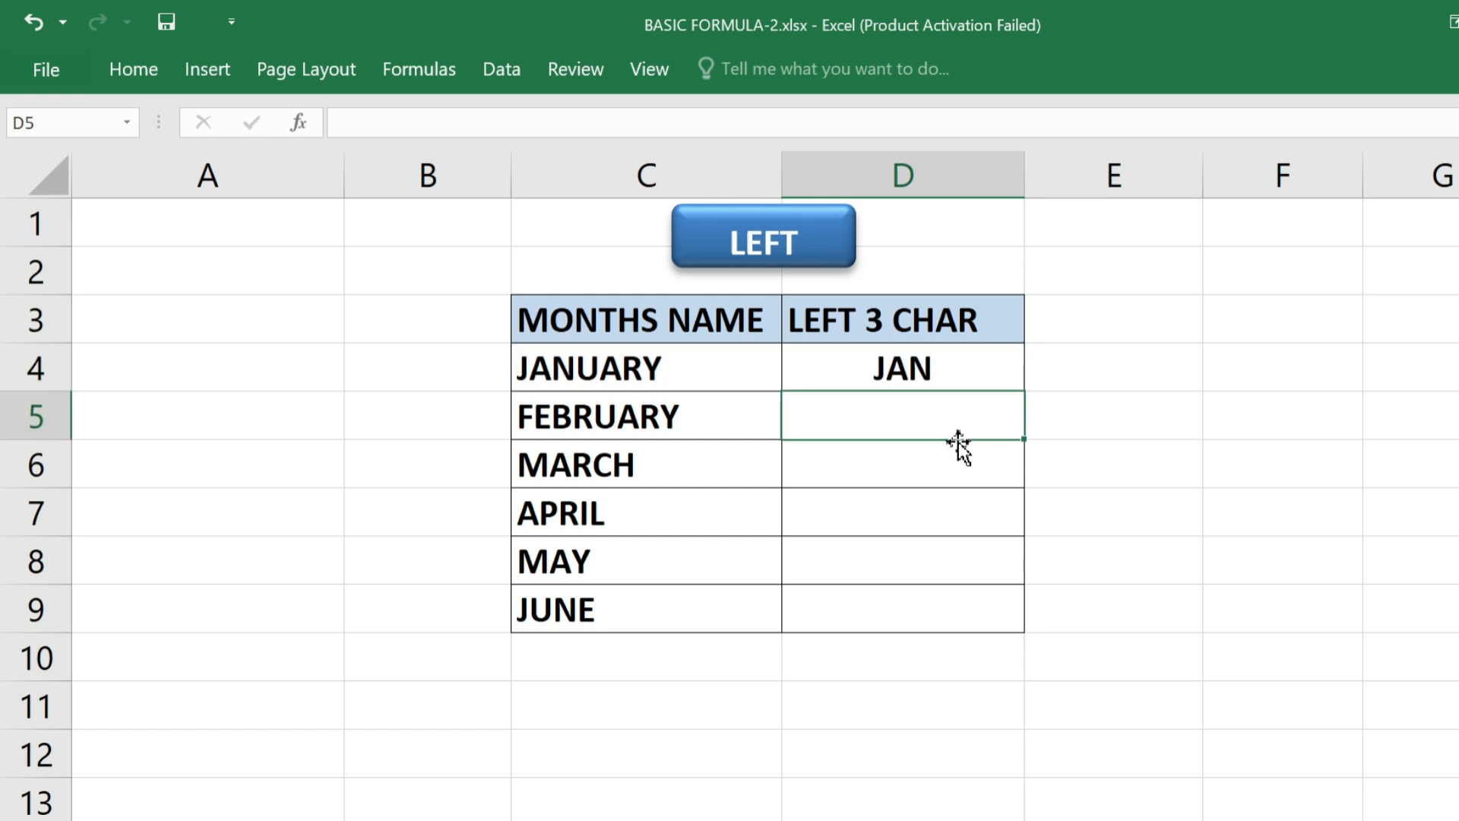
pyautogui.click(958, 368)
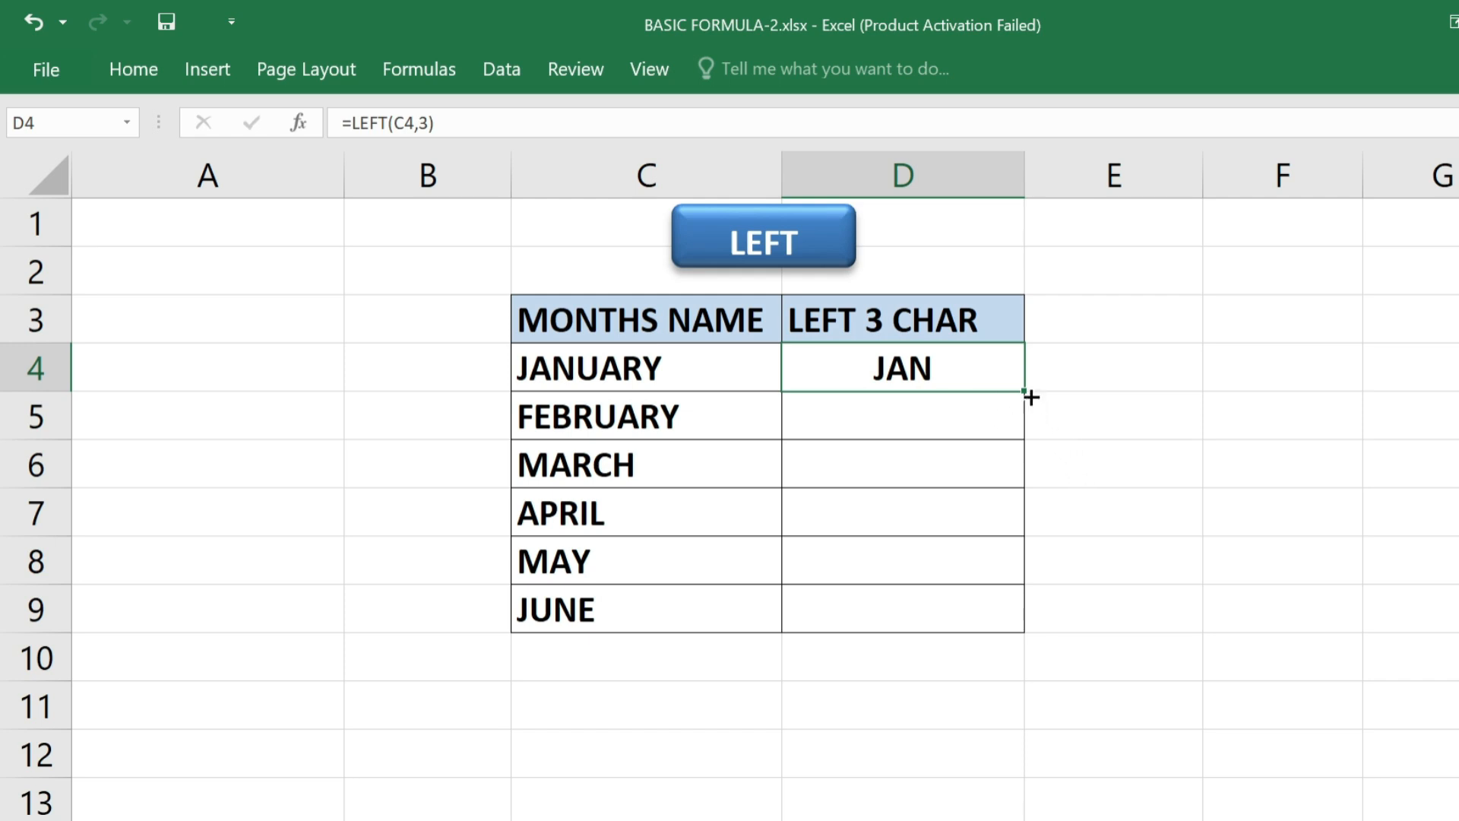
pyautogui.moveTo(1026, 395); pyautogui.dragTo(1023, 629)
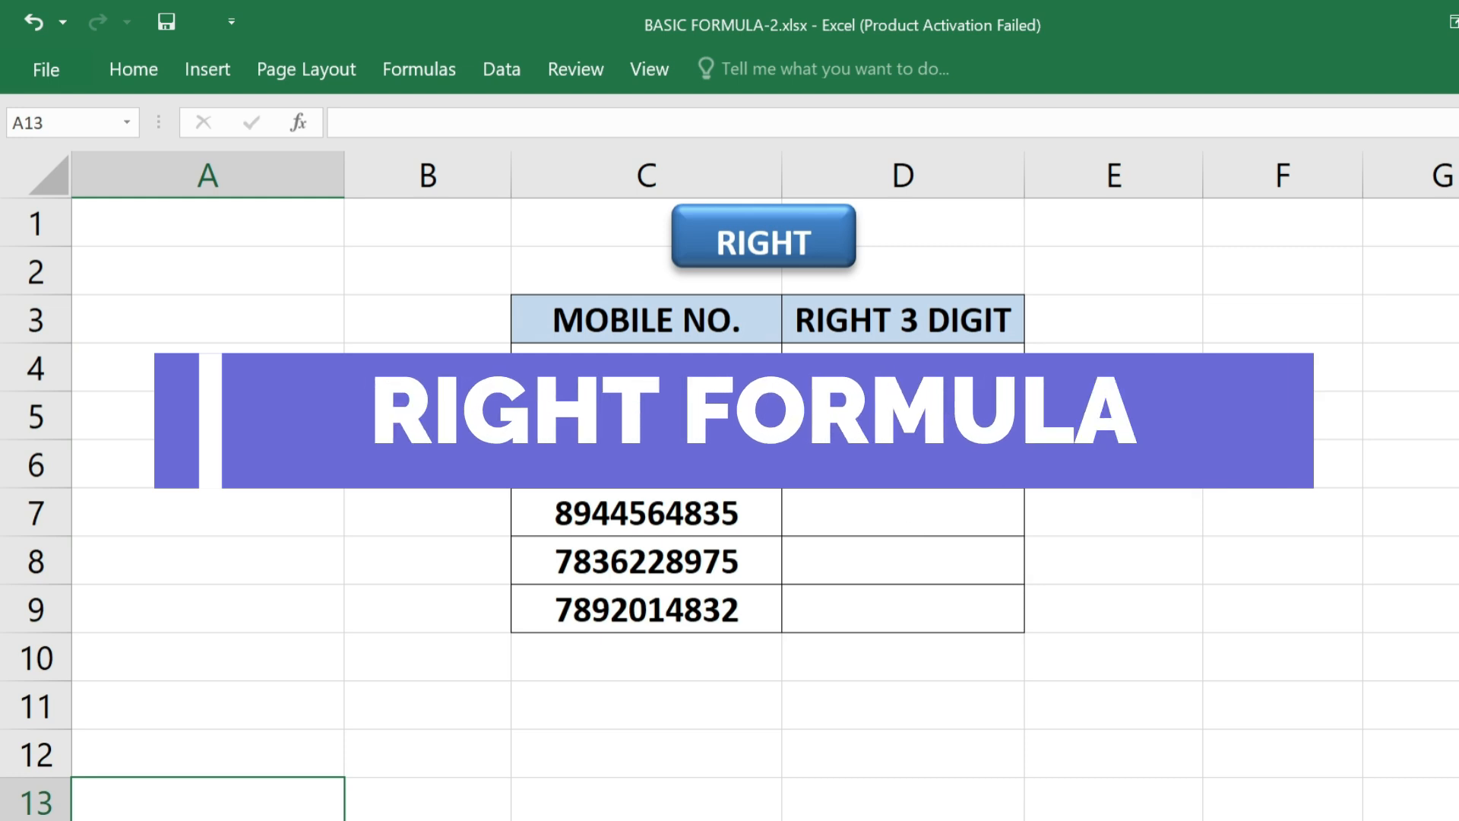
# On the RIGHT sheet, extract the last three digits of the mobile number in D4 with =RIGHT(C4,3) and fill down to D9
pyautogui.click(1073, 418)
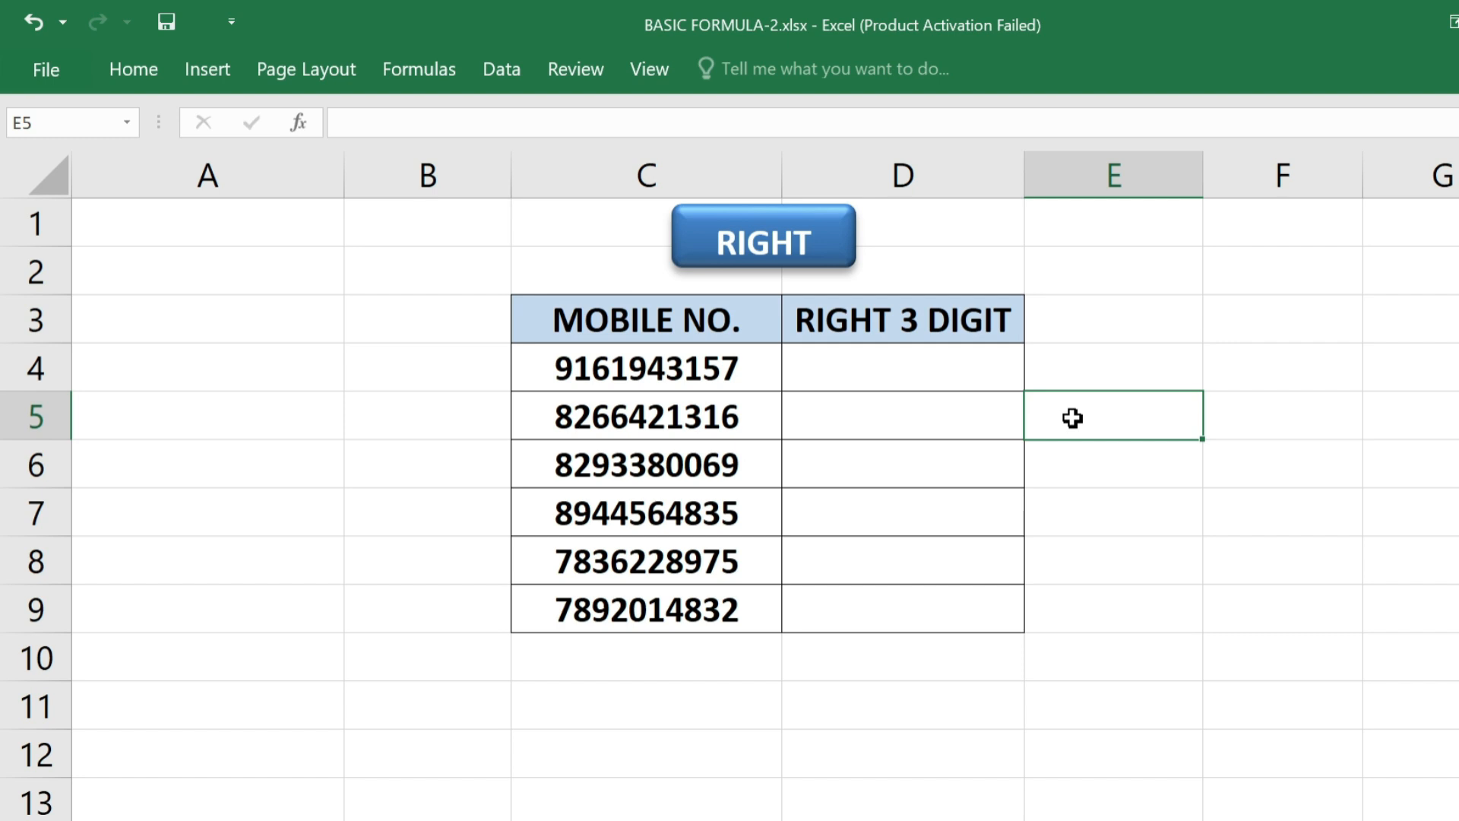
pyautogui.moveTo(654, 322); pyautogui.dragTo(658, 606)
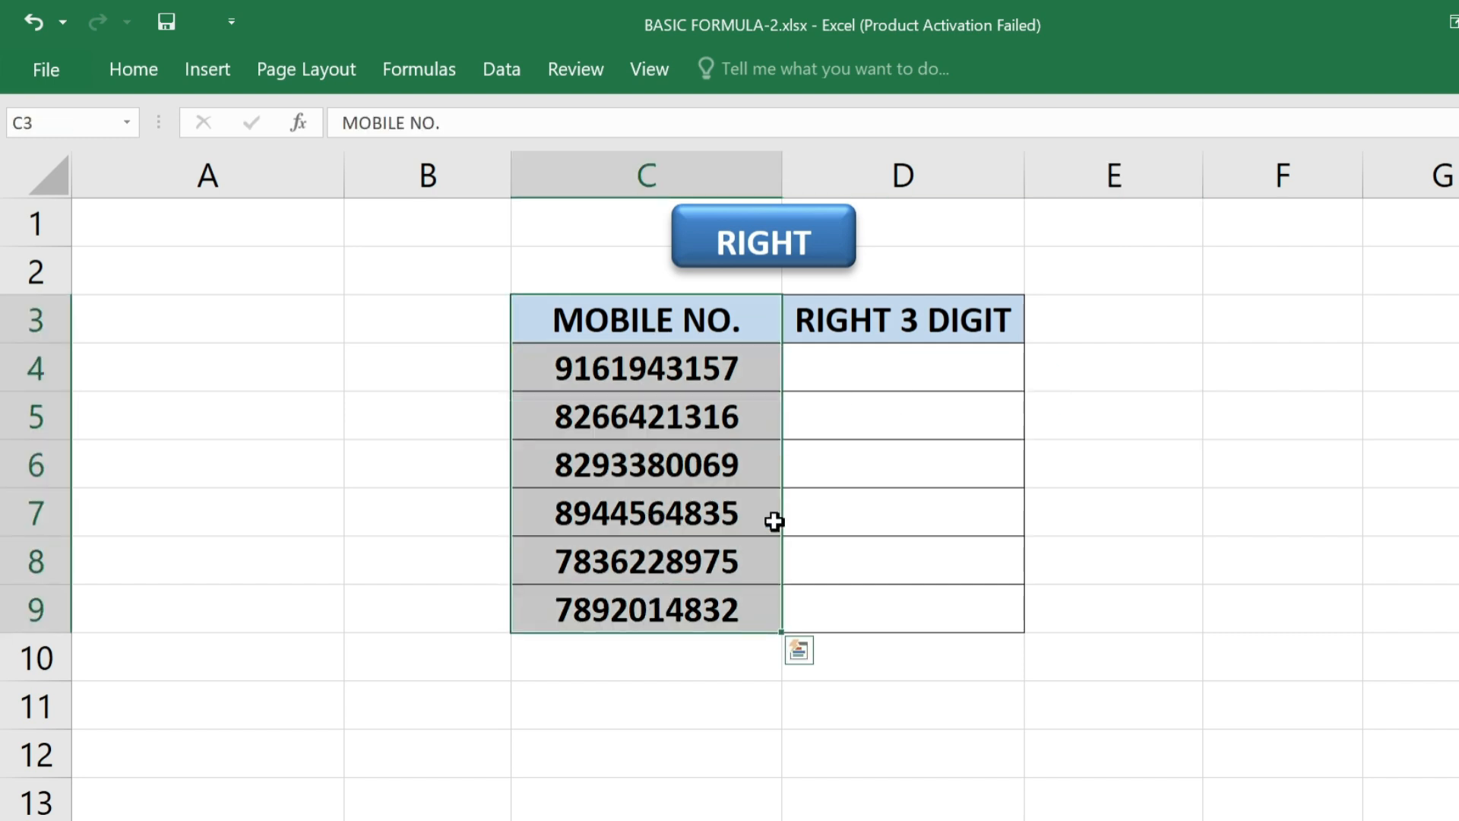
pyautogui.click(908, 358)
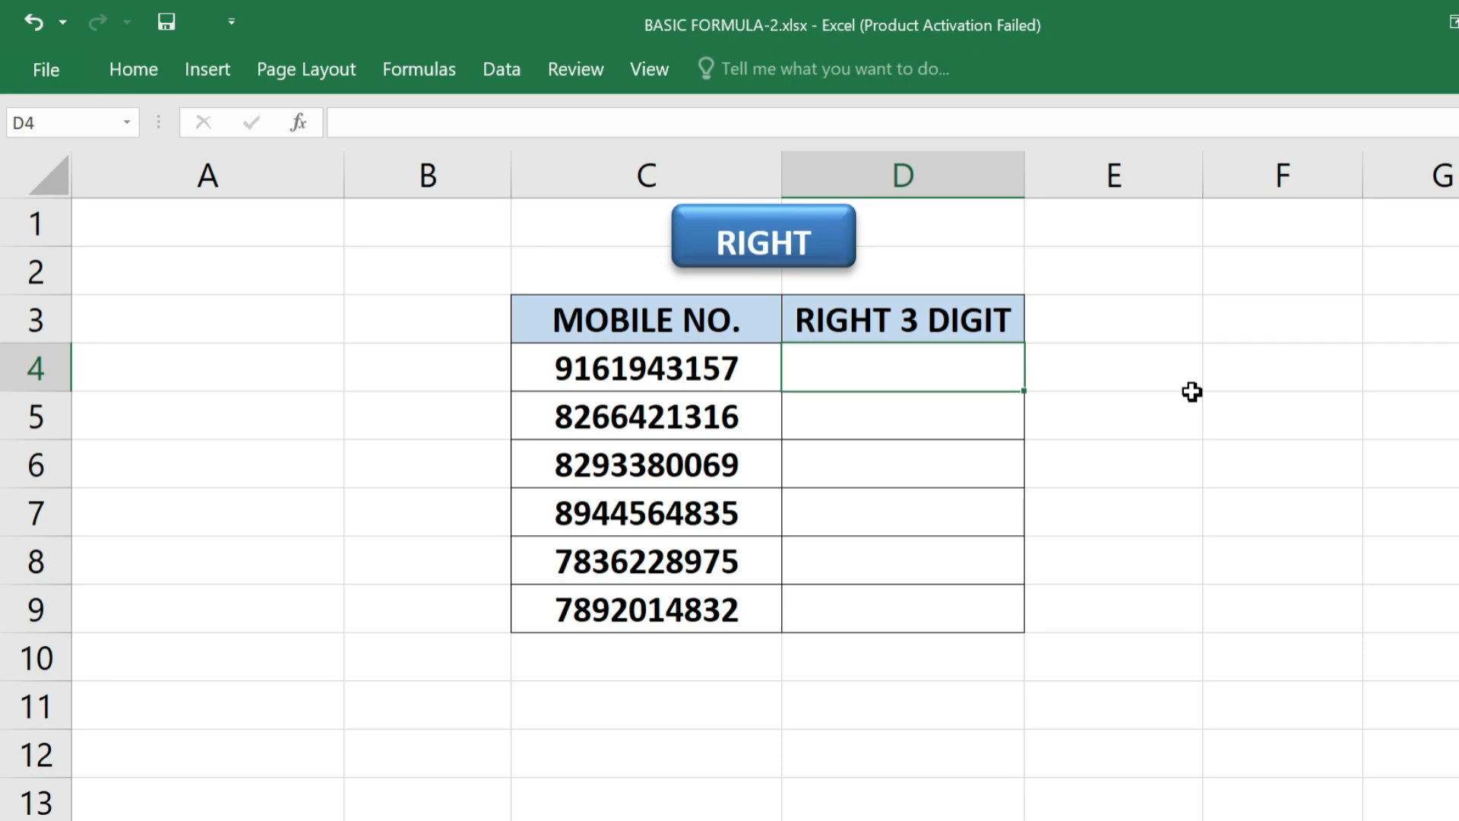
pyautogui.press('F2')
pyautogui.write('=RI')
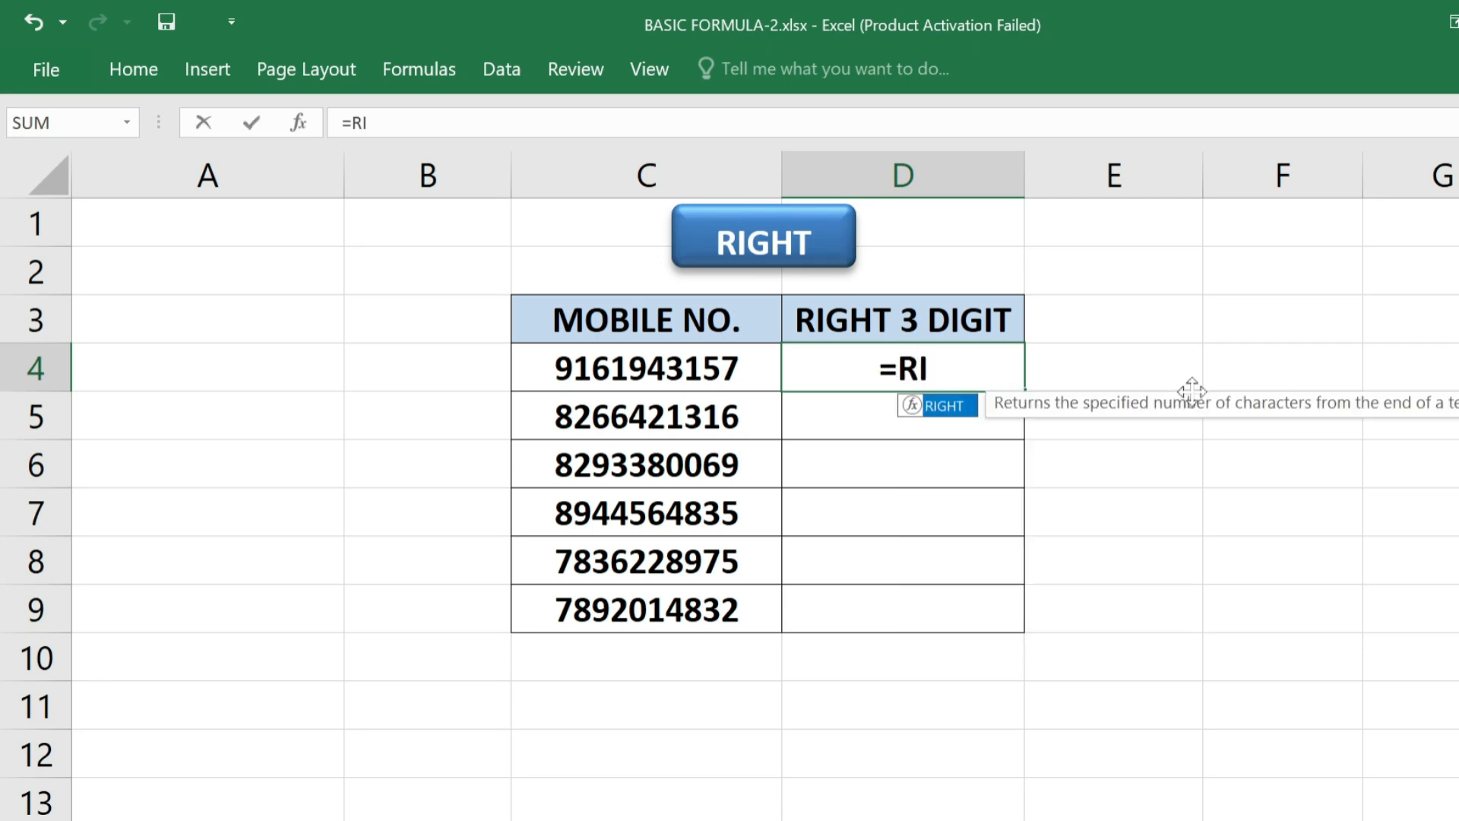
pyautogui.write('GHT(')
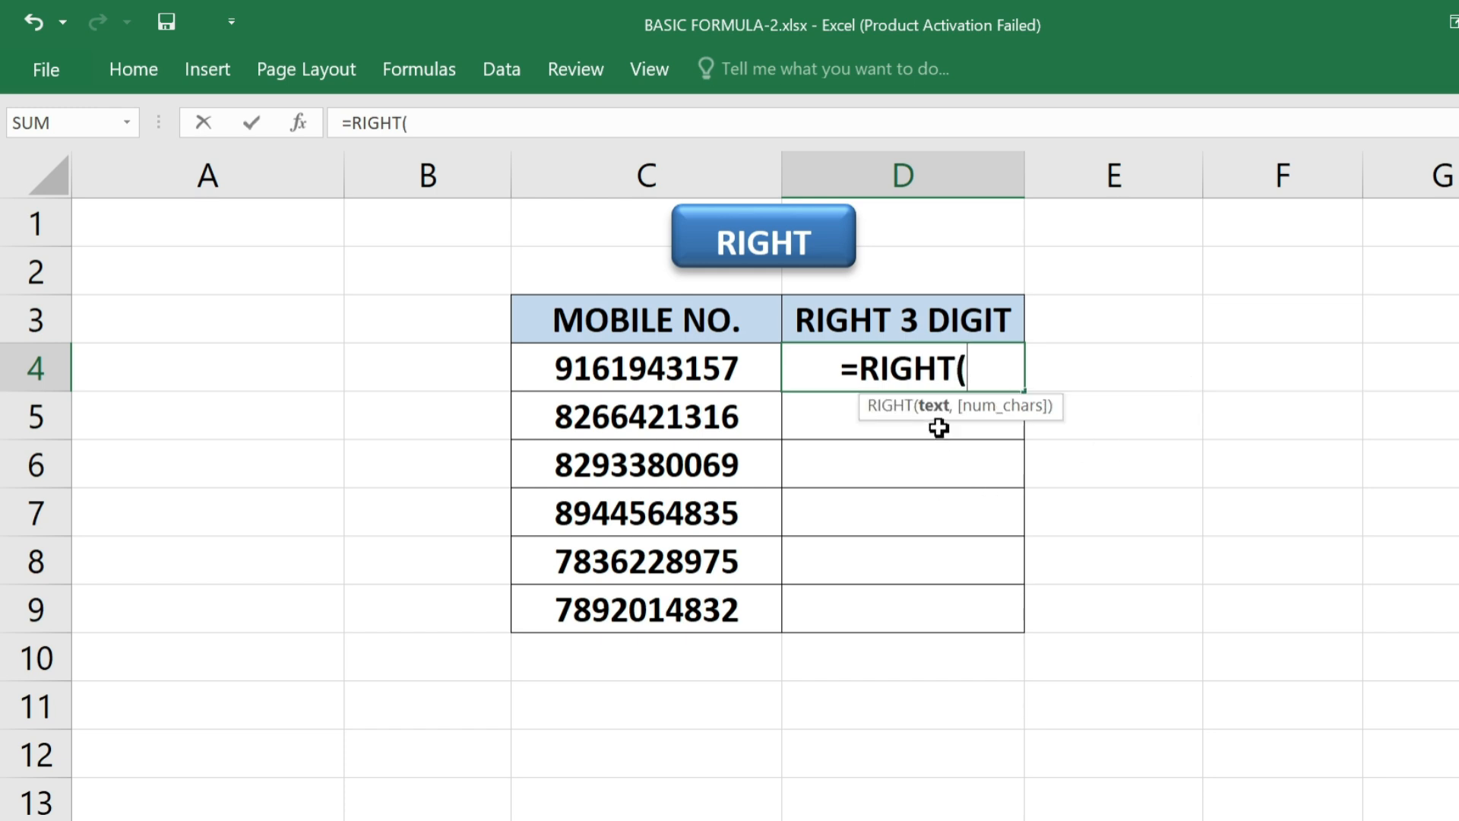
pyautogui.click(726, 383)
pyautogui.write(',')
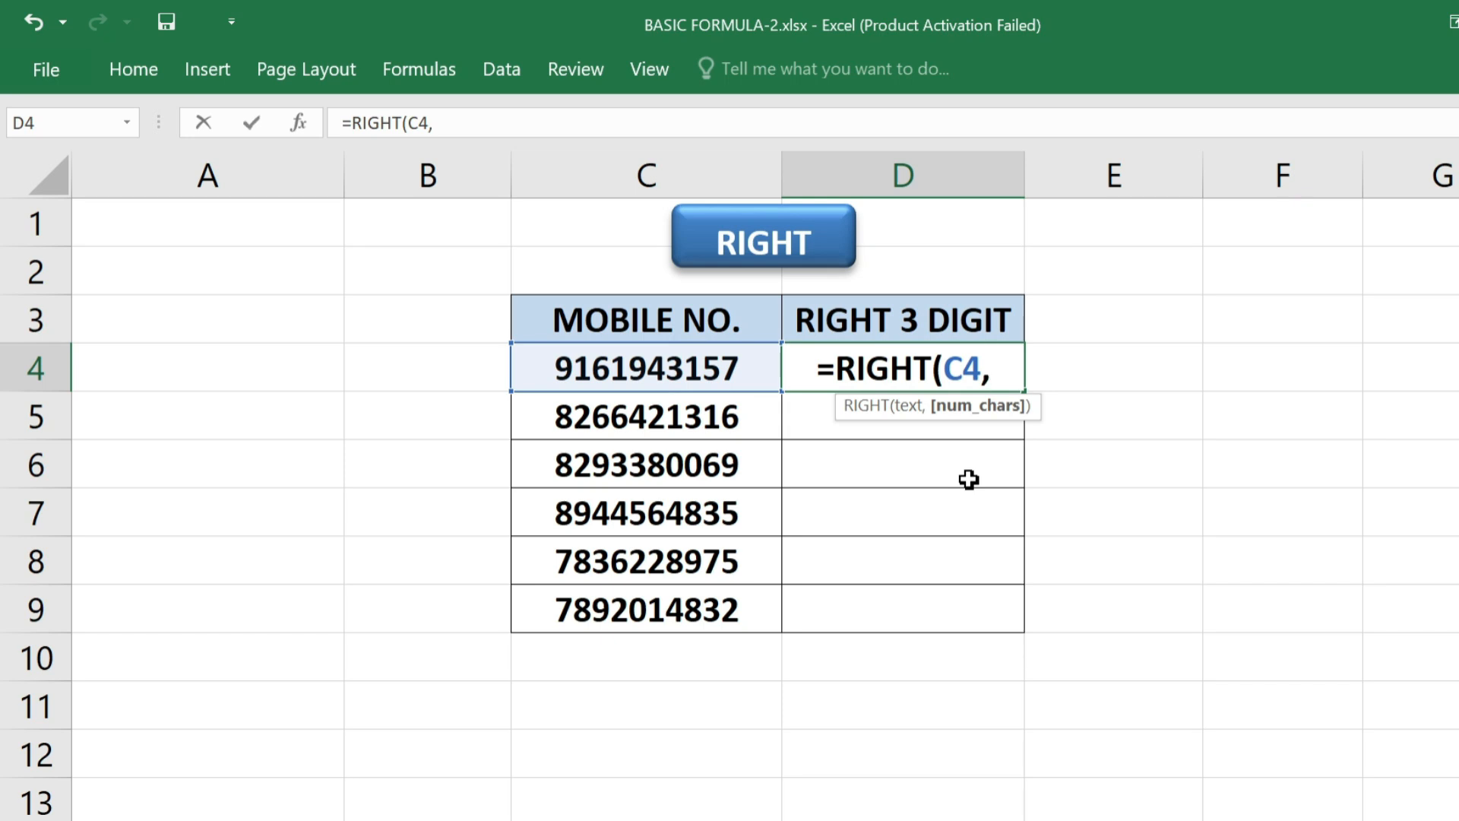
pyautogui.write('3)')
pyautogui.press('Return')
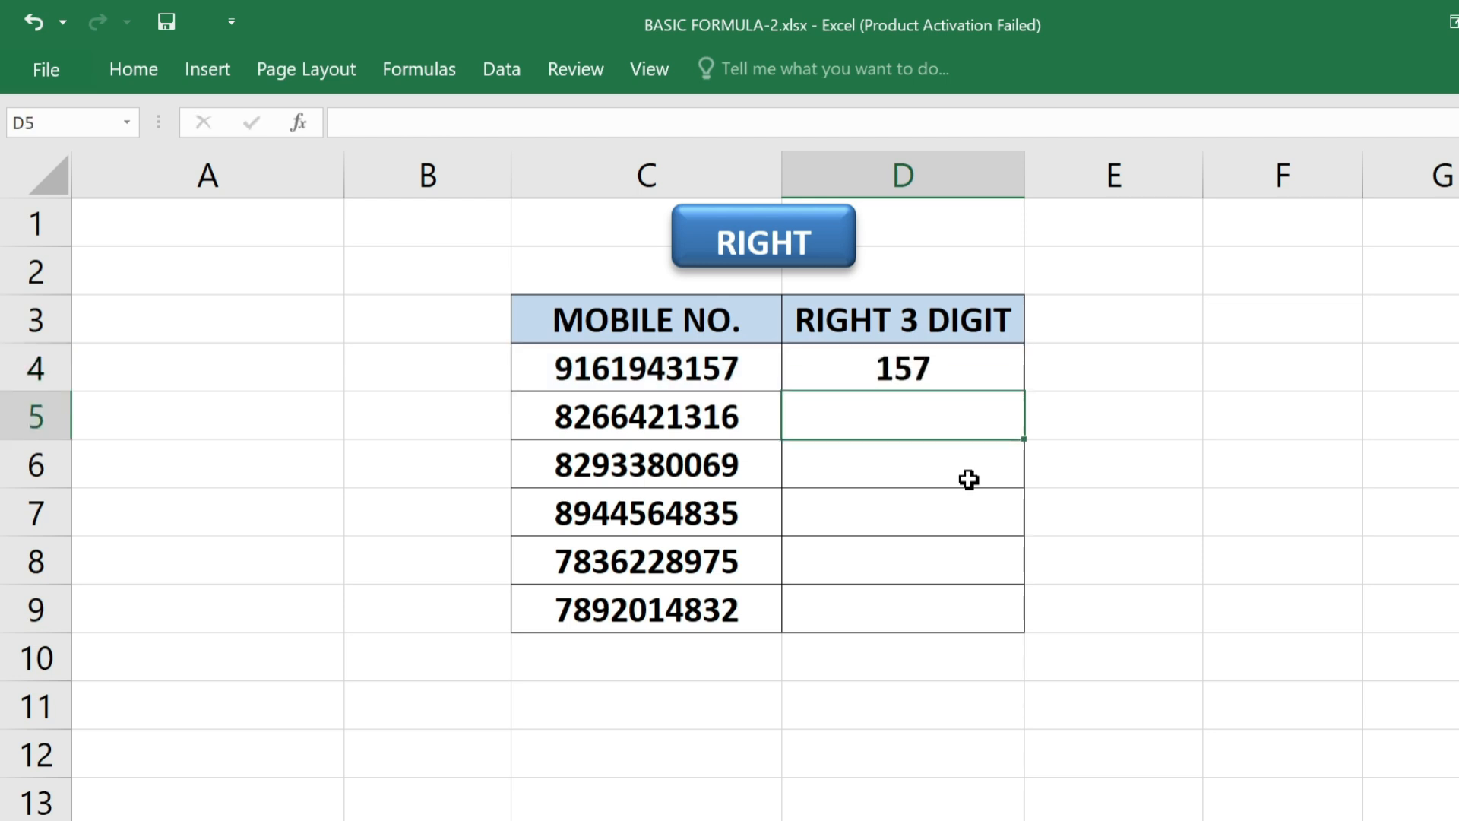
pyautogui.click(948, 372)
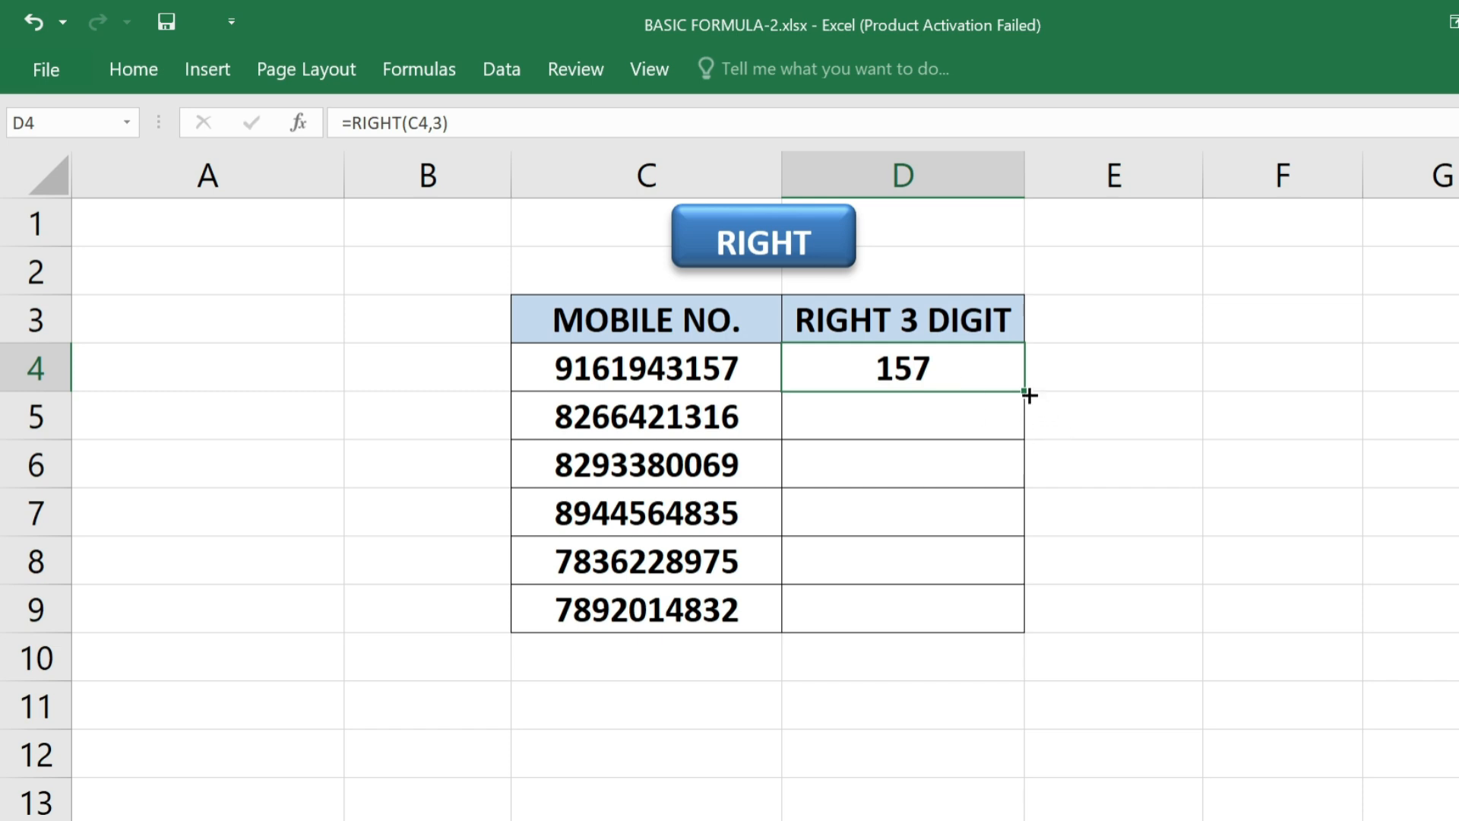
pyautogui.moveTo(1029, 394); pyautogui.dragTo(1030, 627)
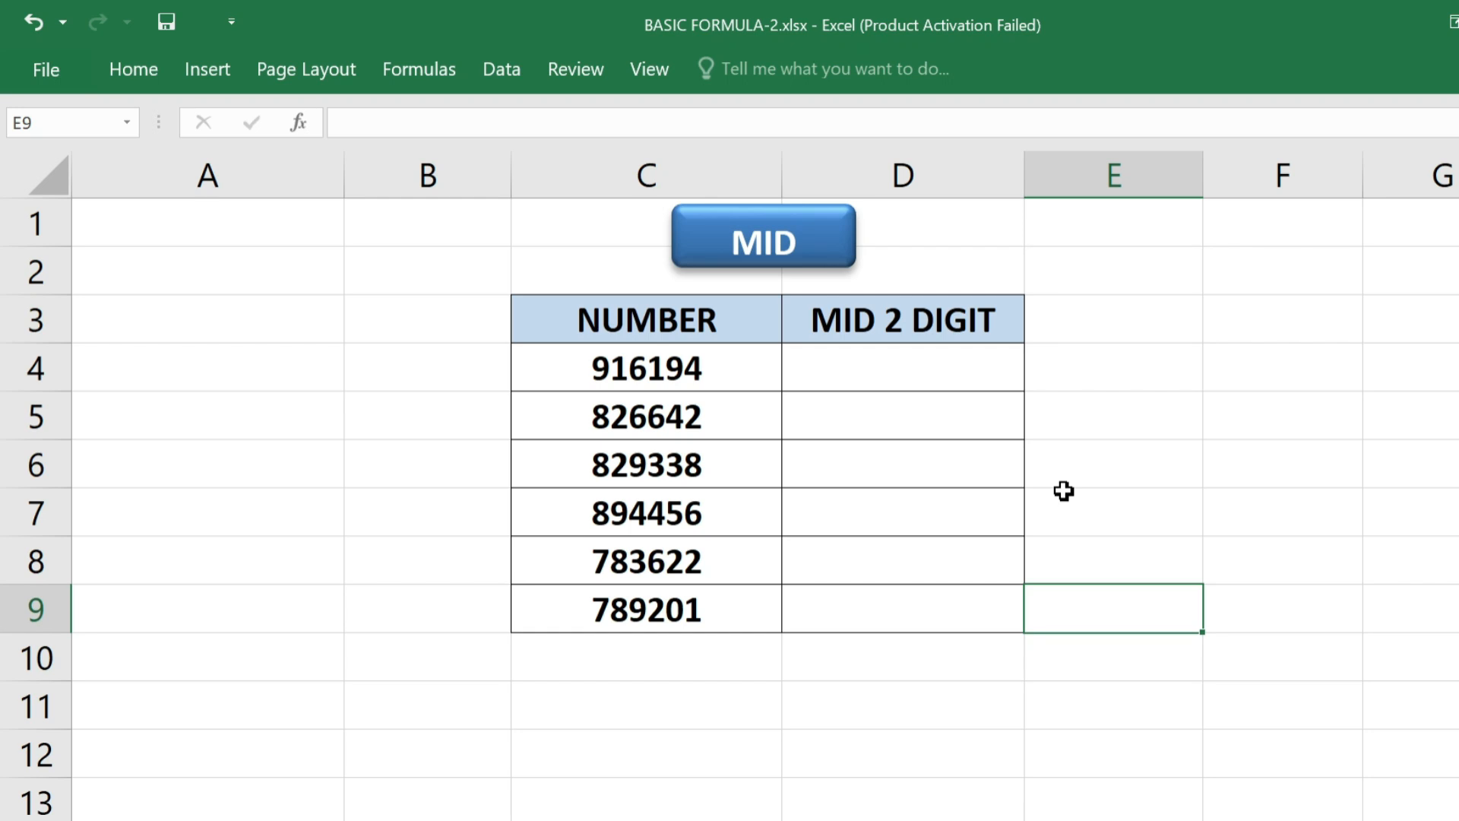
# On the MID sheet, extract two digits from the third position in D4 with =MID(C4,3,2) and fill down to D9
pyautogui.moveTo(619, 312); pyautogui.dragTo(617, 608)
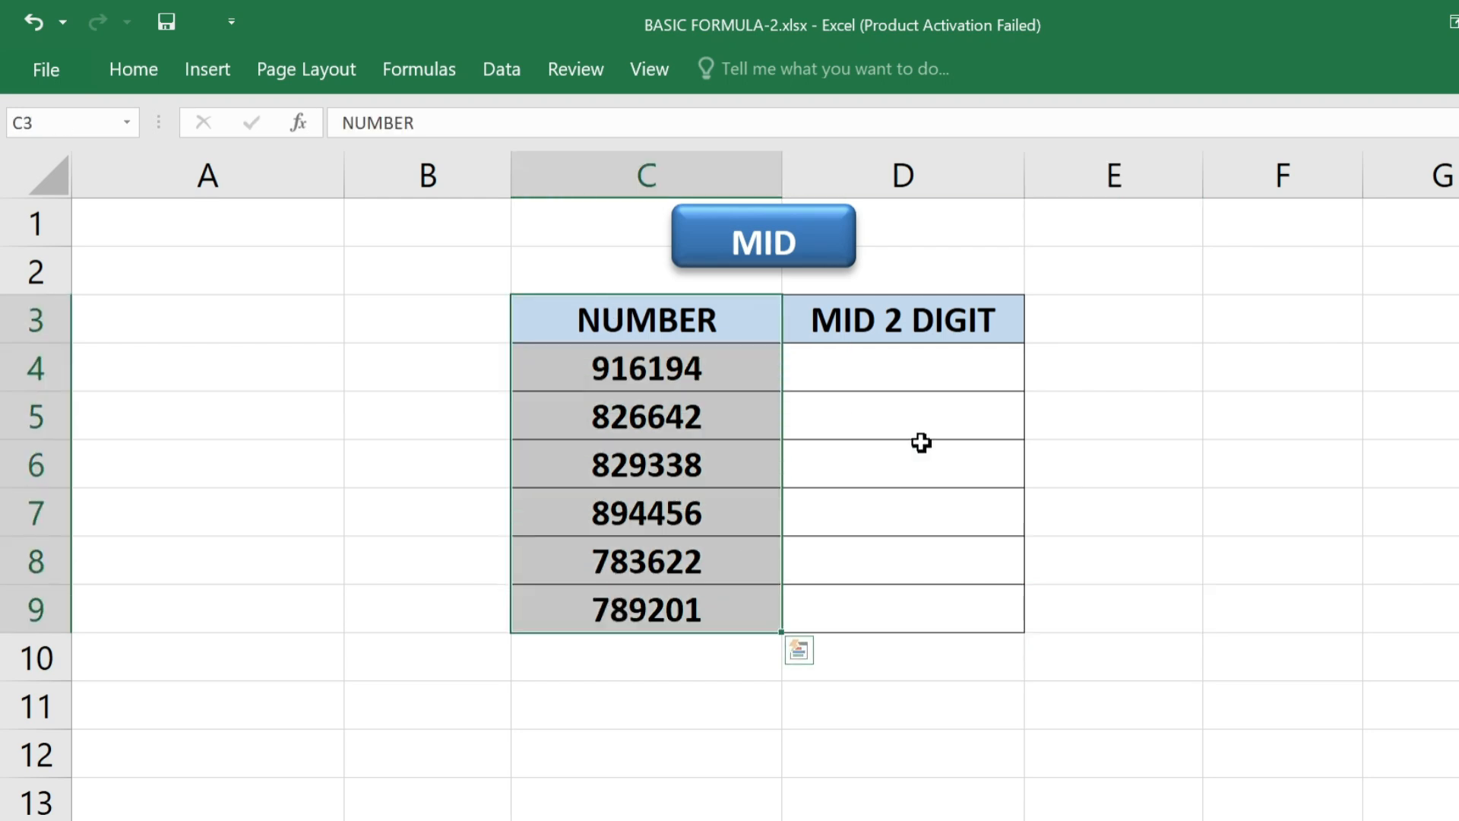
pyautogui.click(922, 370)
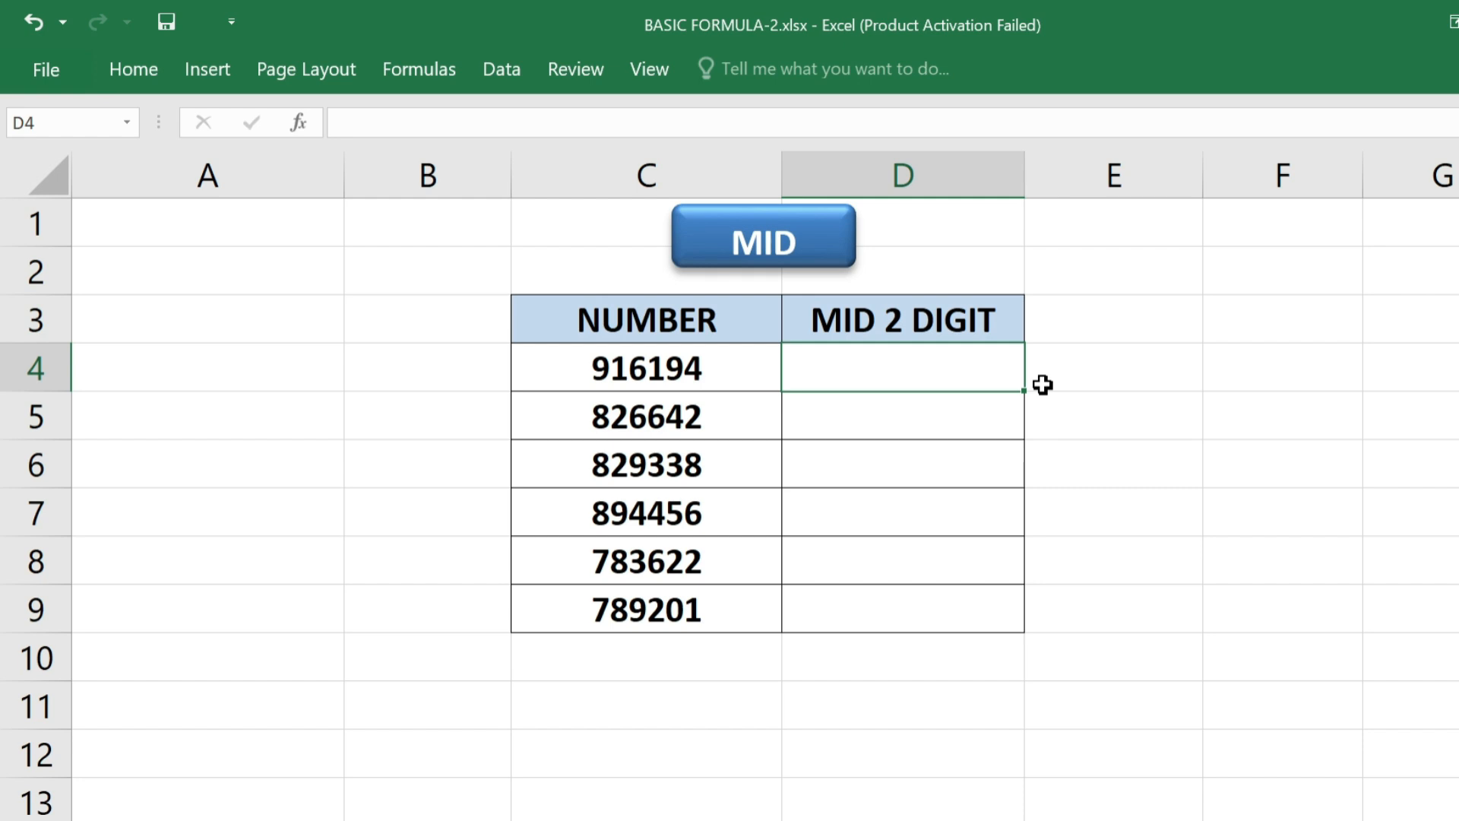
pyautogui.write('=')
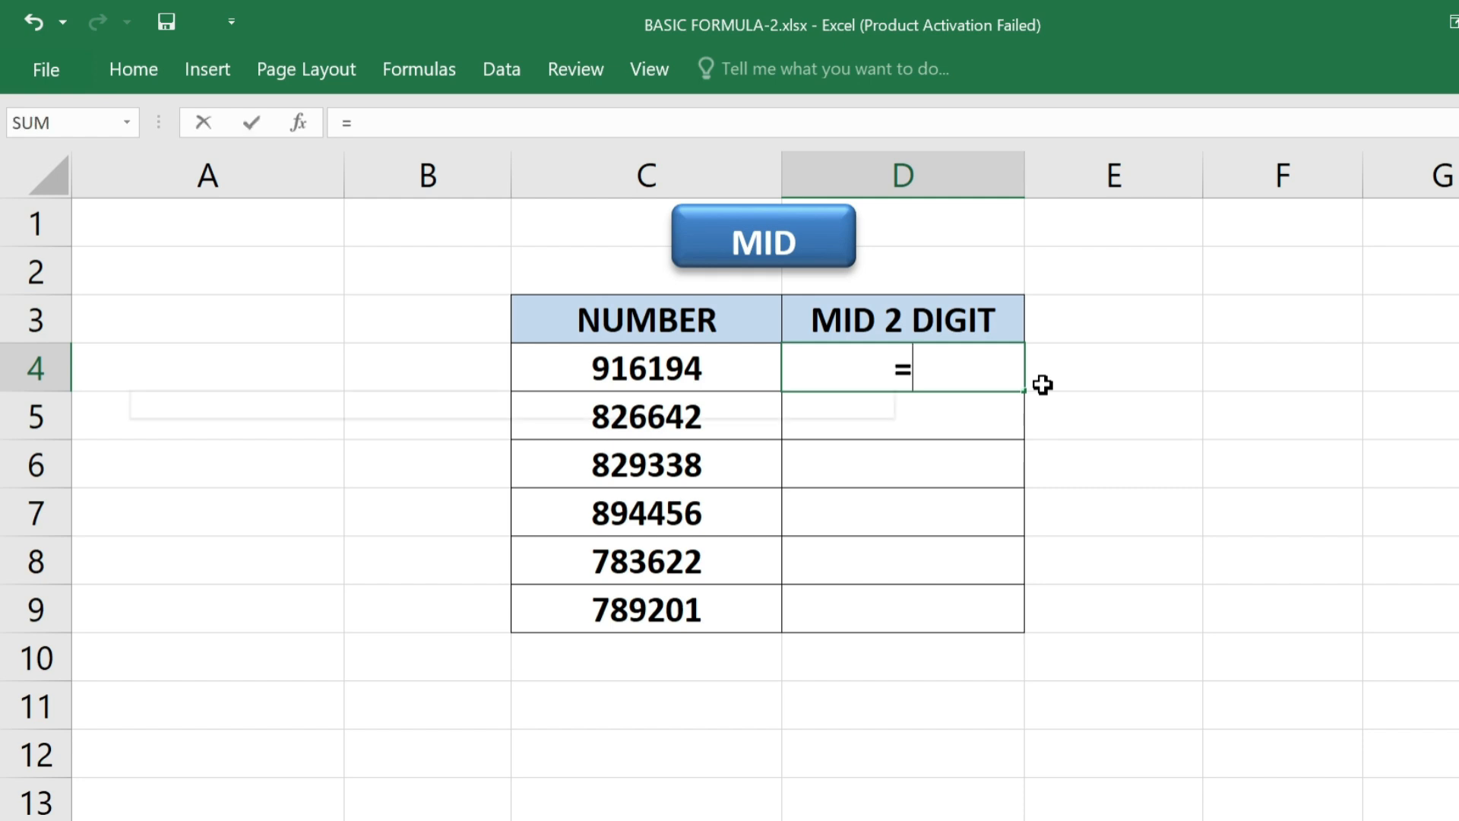
pyautogui.write('MID(')
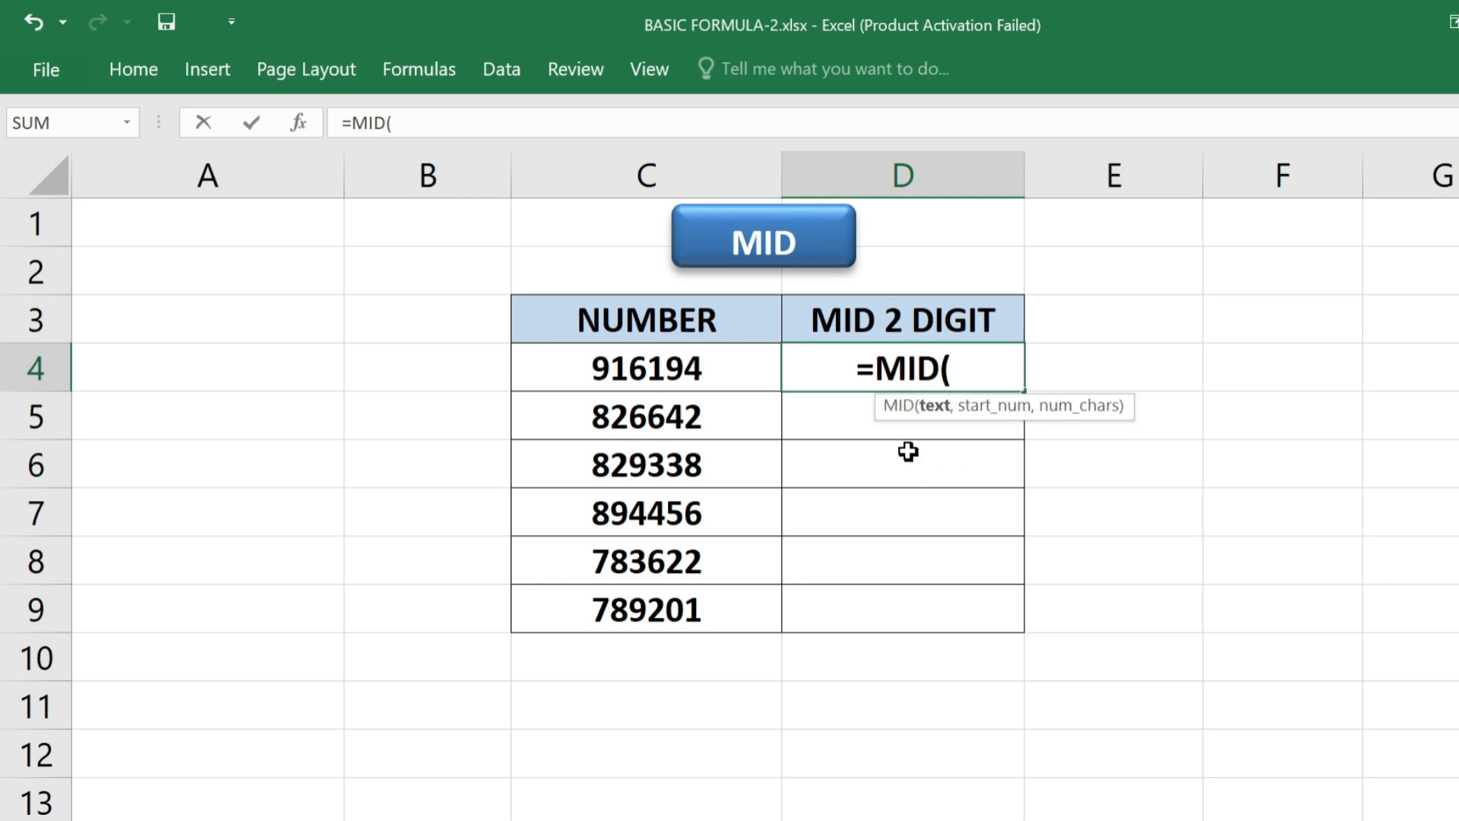
pyautogui.click(697, 372)
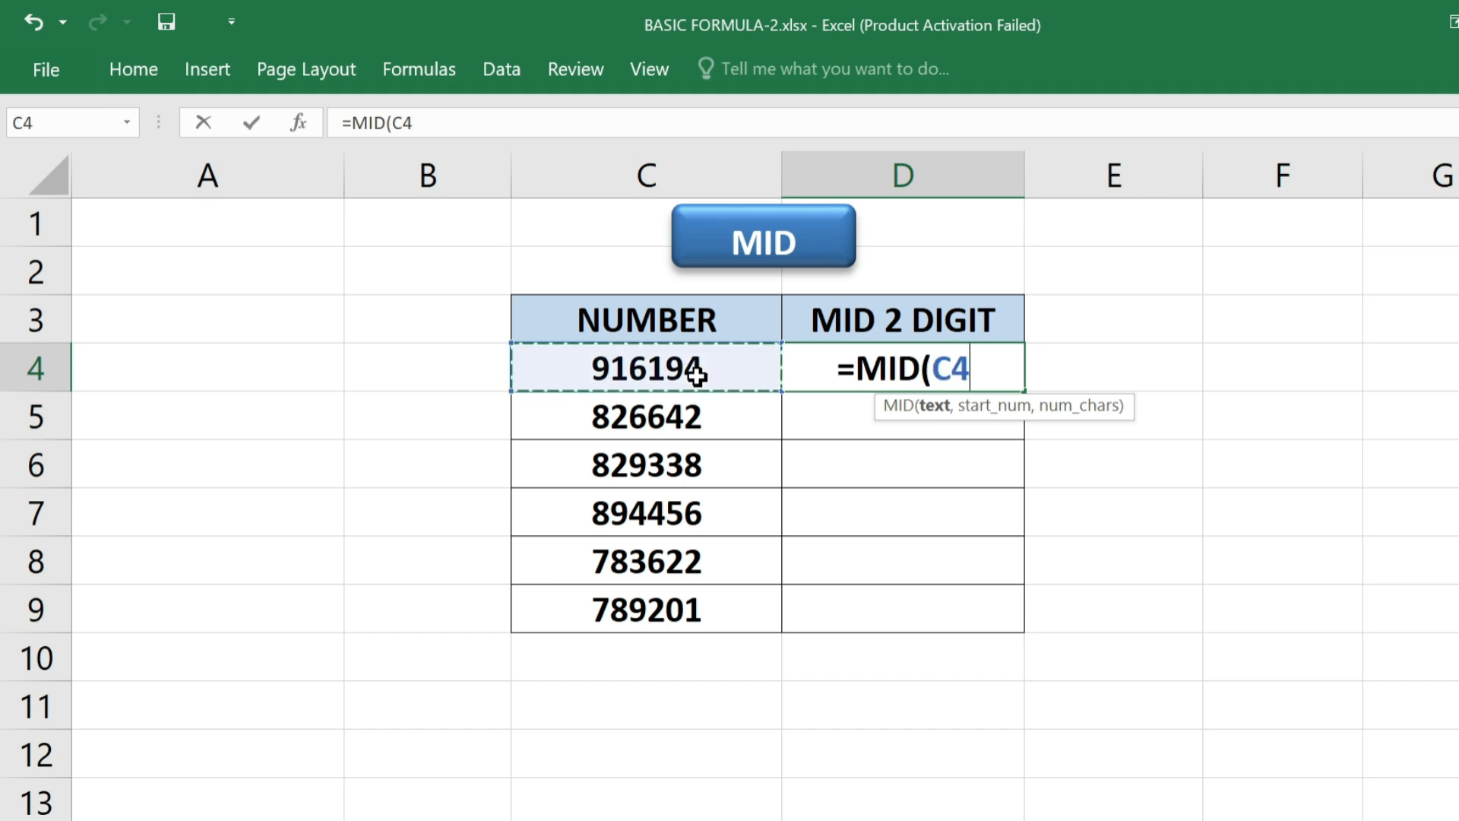
pyautogui.write(',')
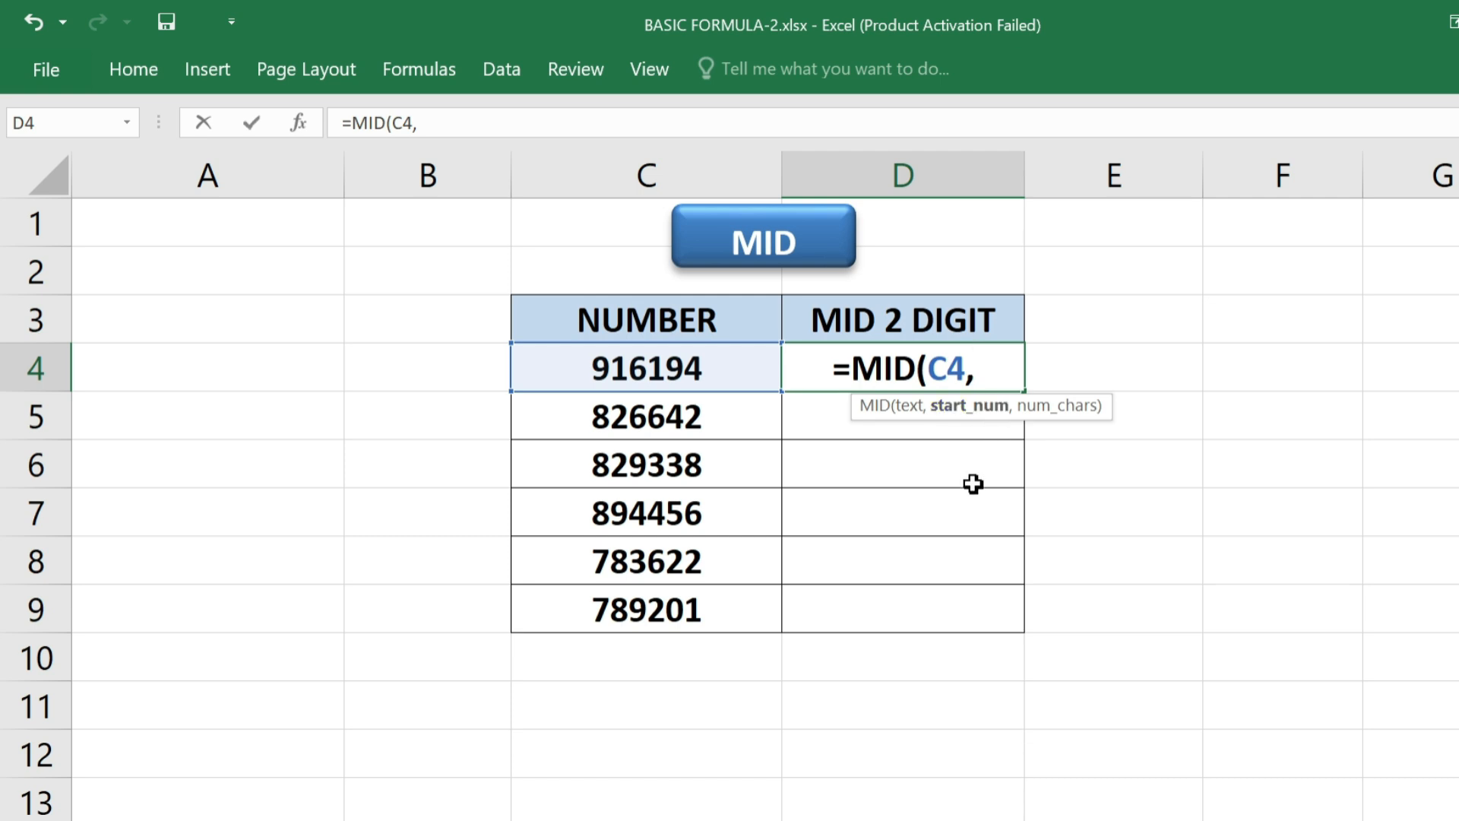
pyautogui.write('3,')
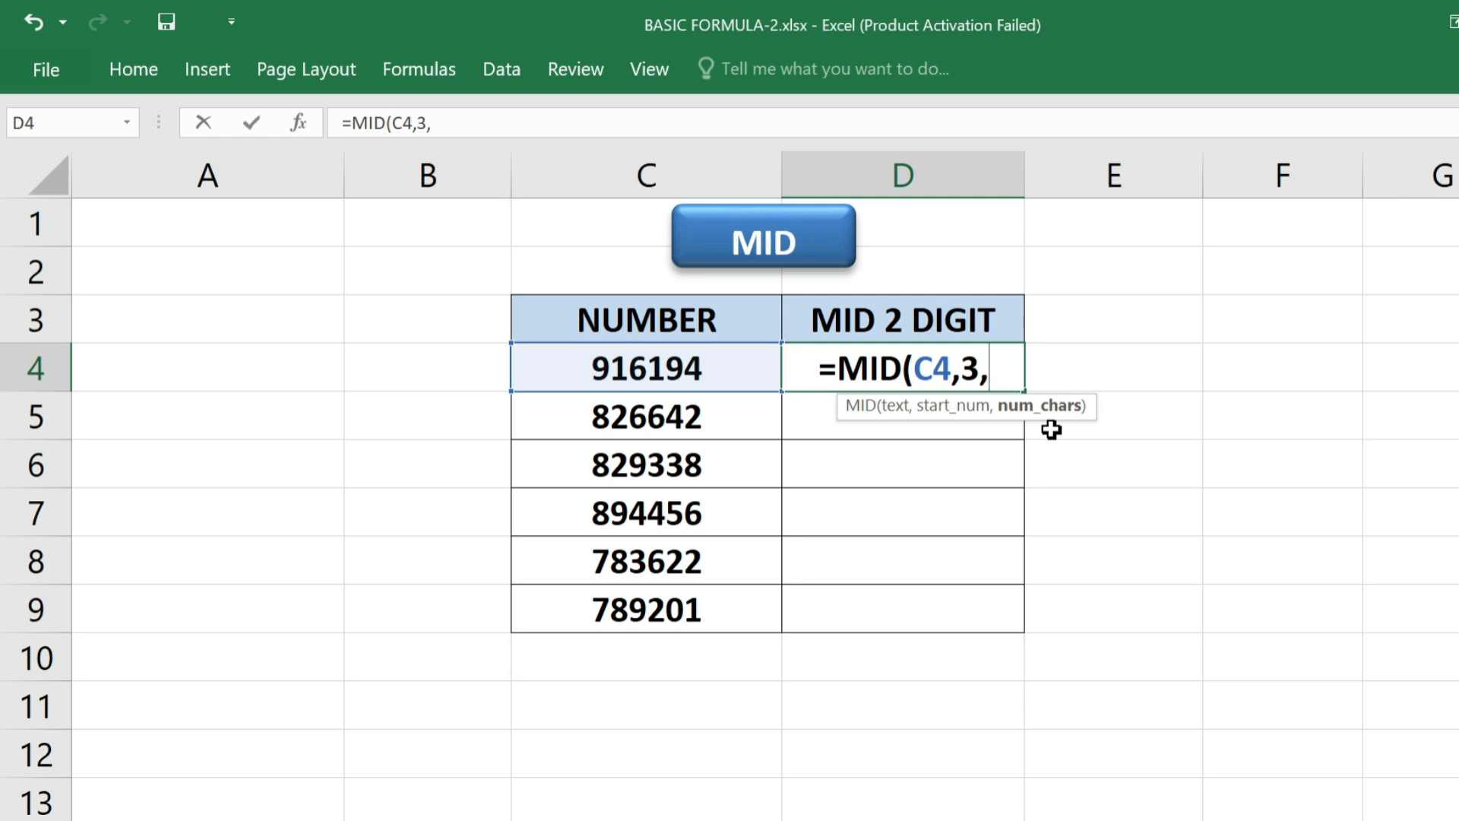
pyautogui.write('2)')
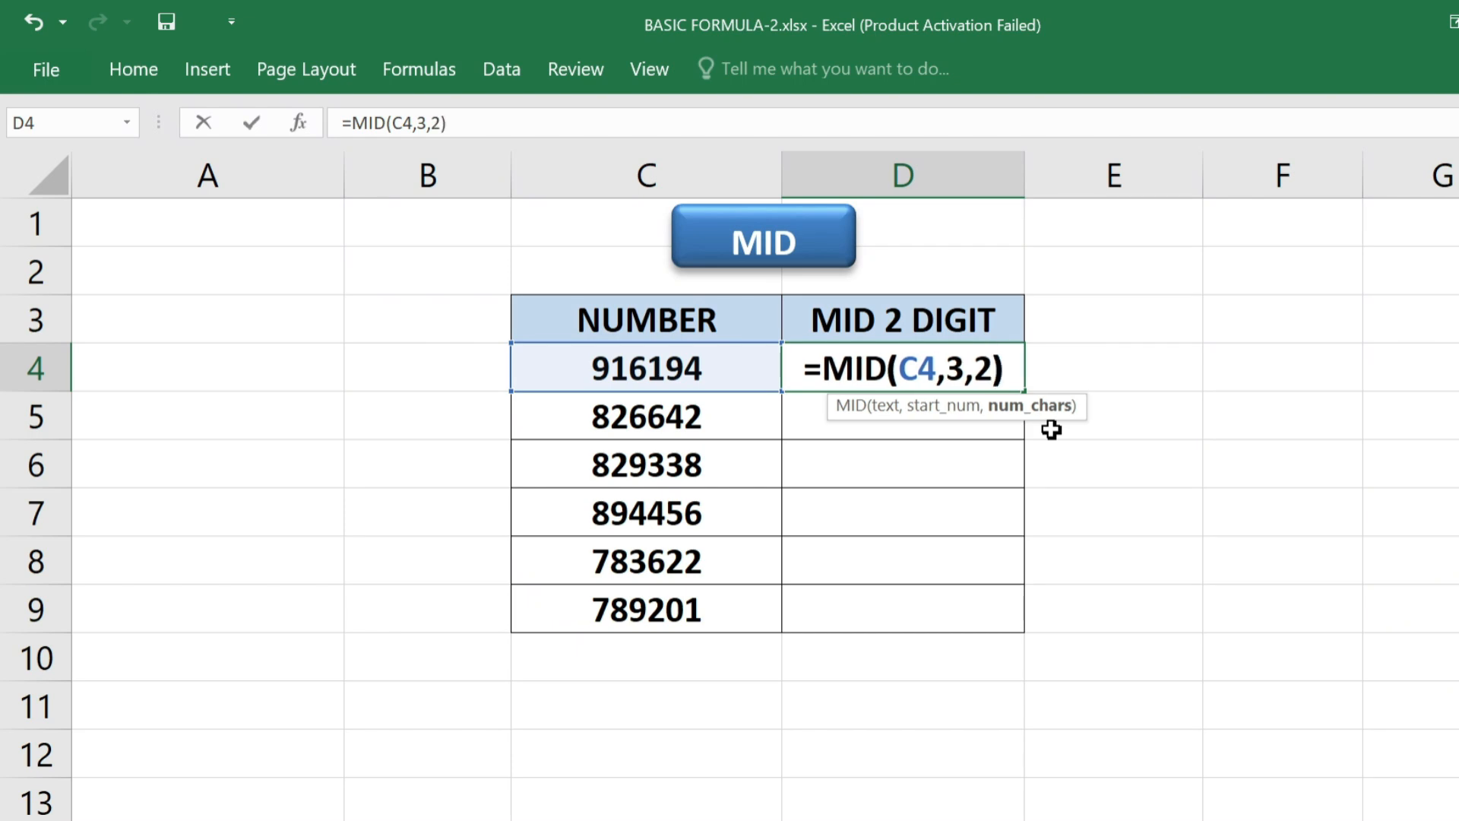
pyautogui.press('Return')
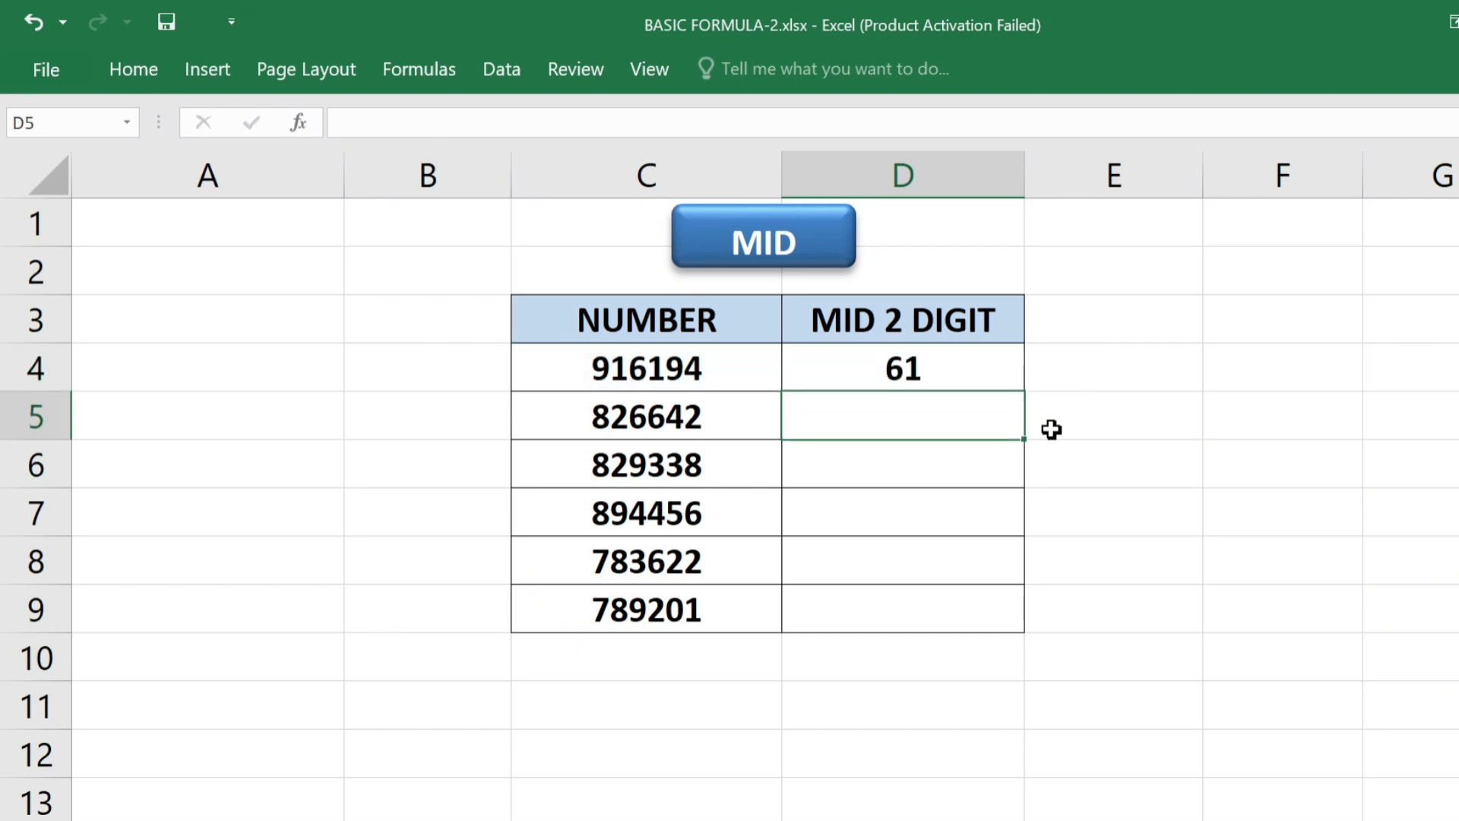
pyautogui.click(953, 355)
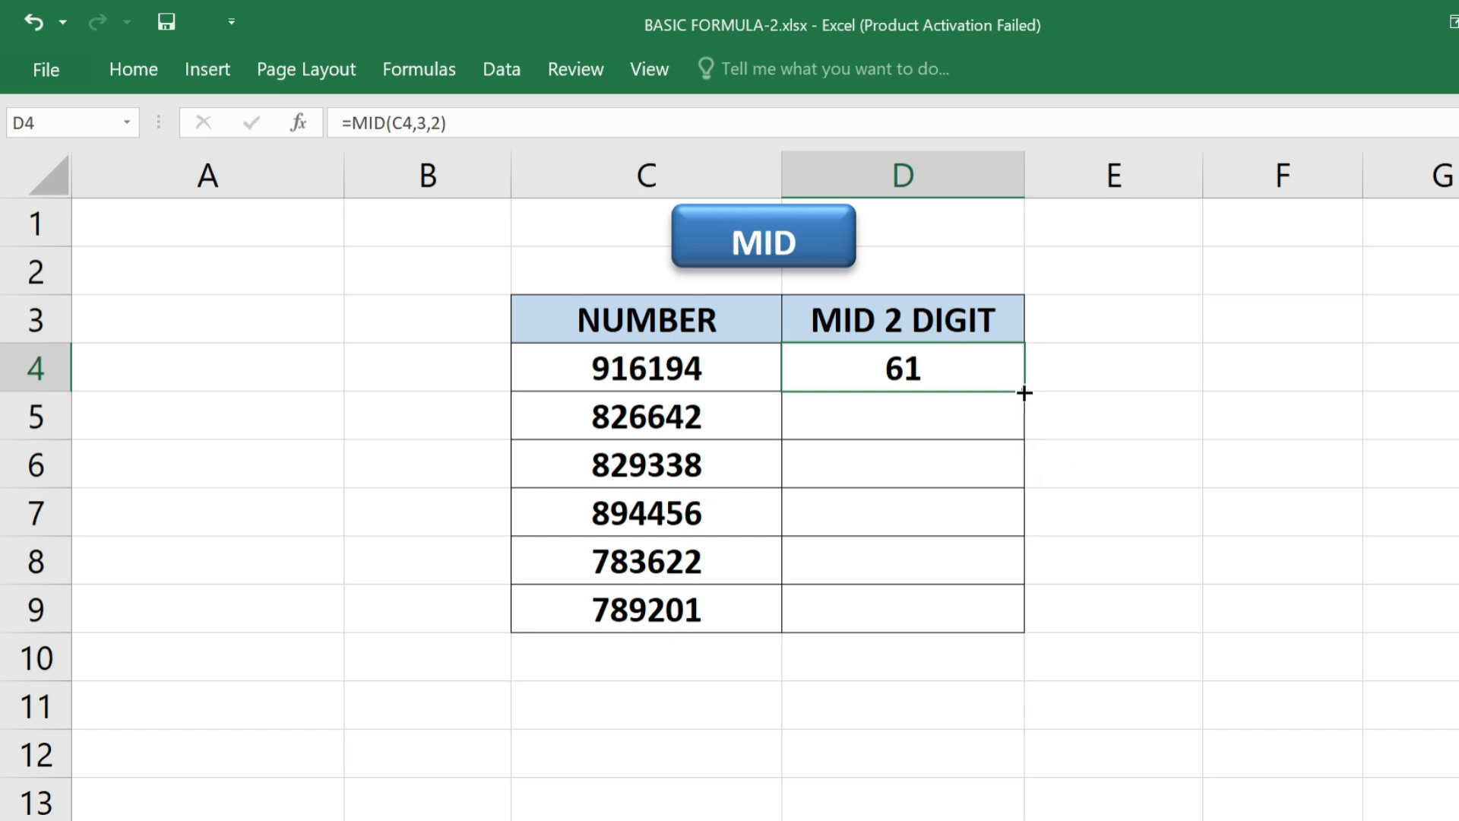
pyautogui.moveTo(1025, 392); pyautogui.dragTo(1020, 616)
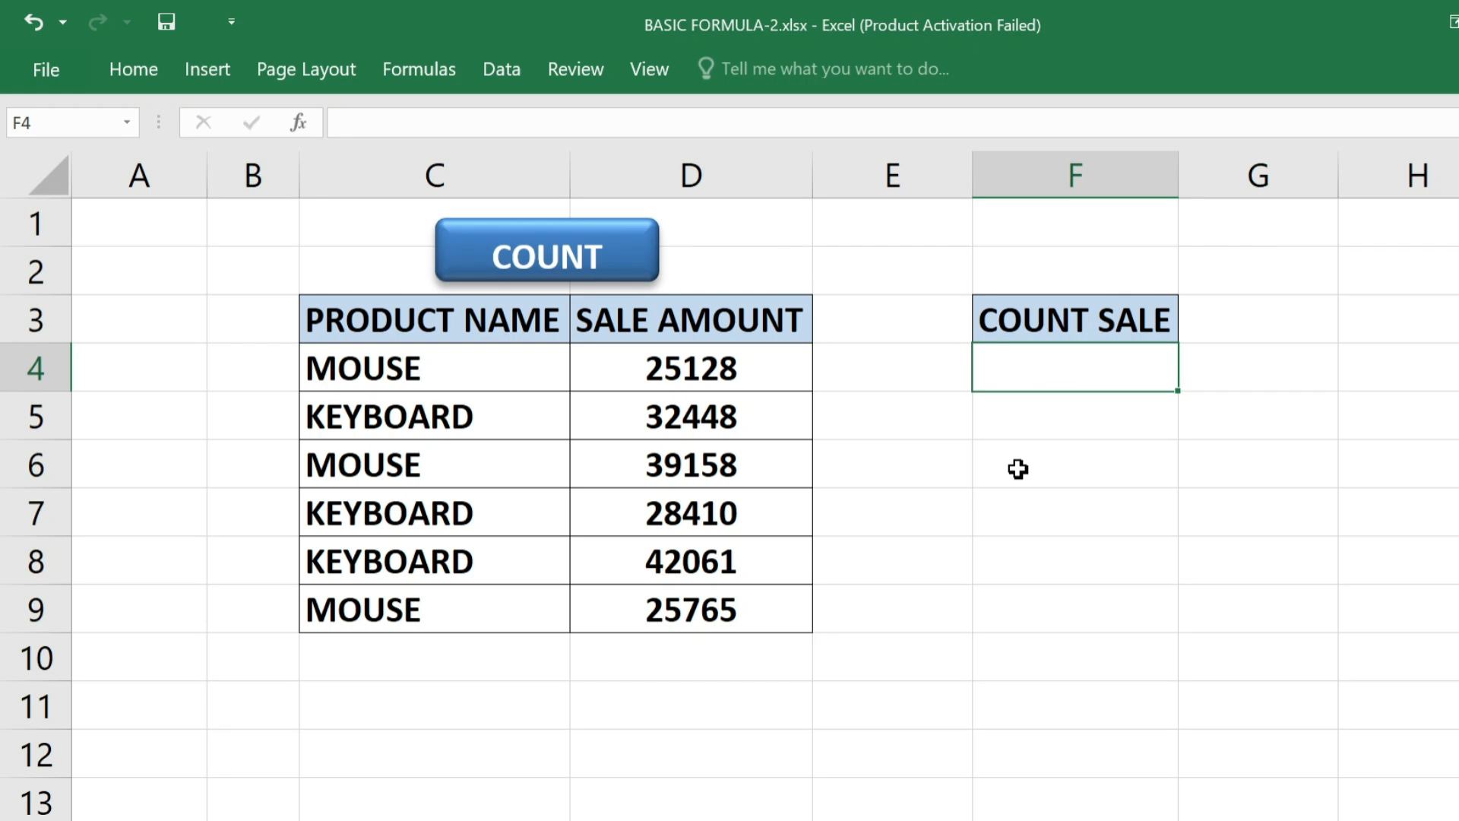
# On the COUNT sheet, count the sale amounts in F4 with =COUNT(D4:D9)
pyautogui.moveTo(495, 356); pyautogui.dragTo(487, 579)
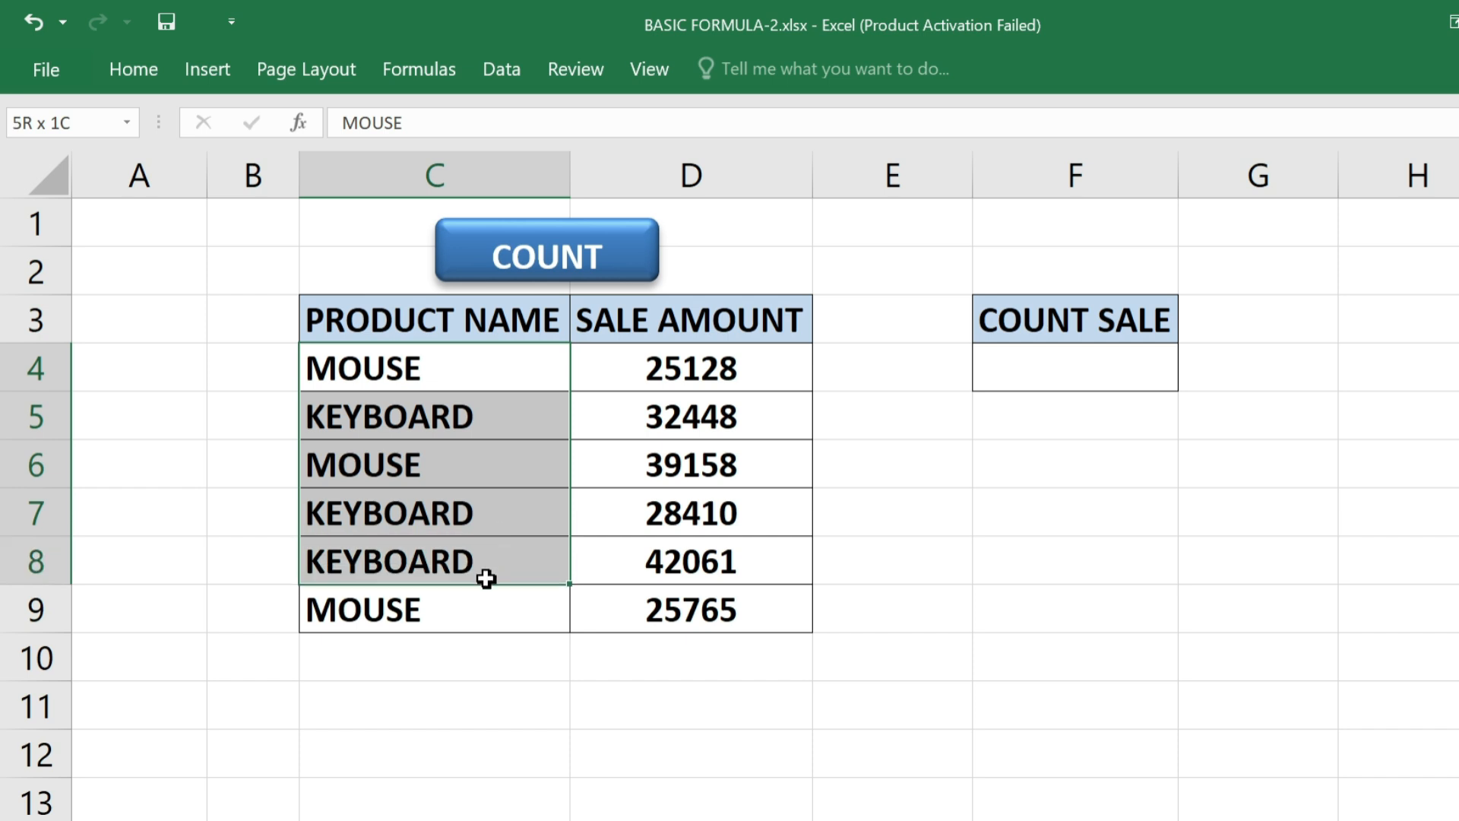
pyautogui.moveTo(710, 322); pyautogui.dragTo(707, 619)
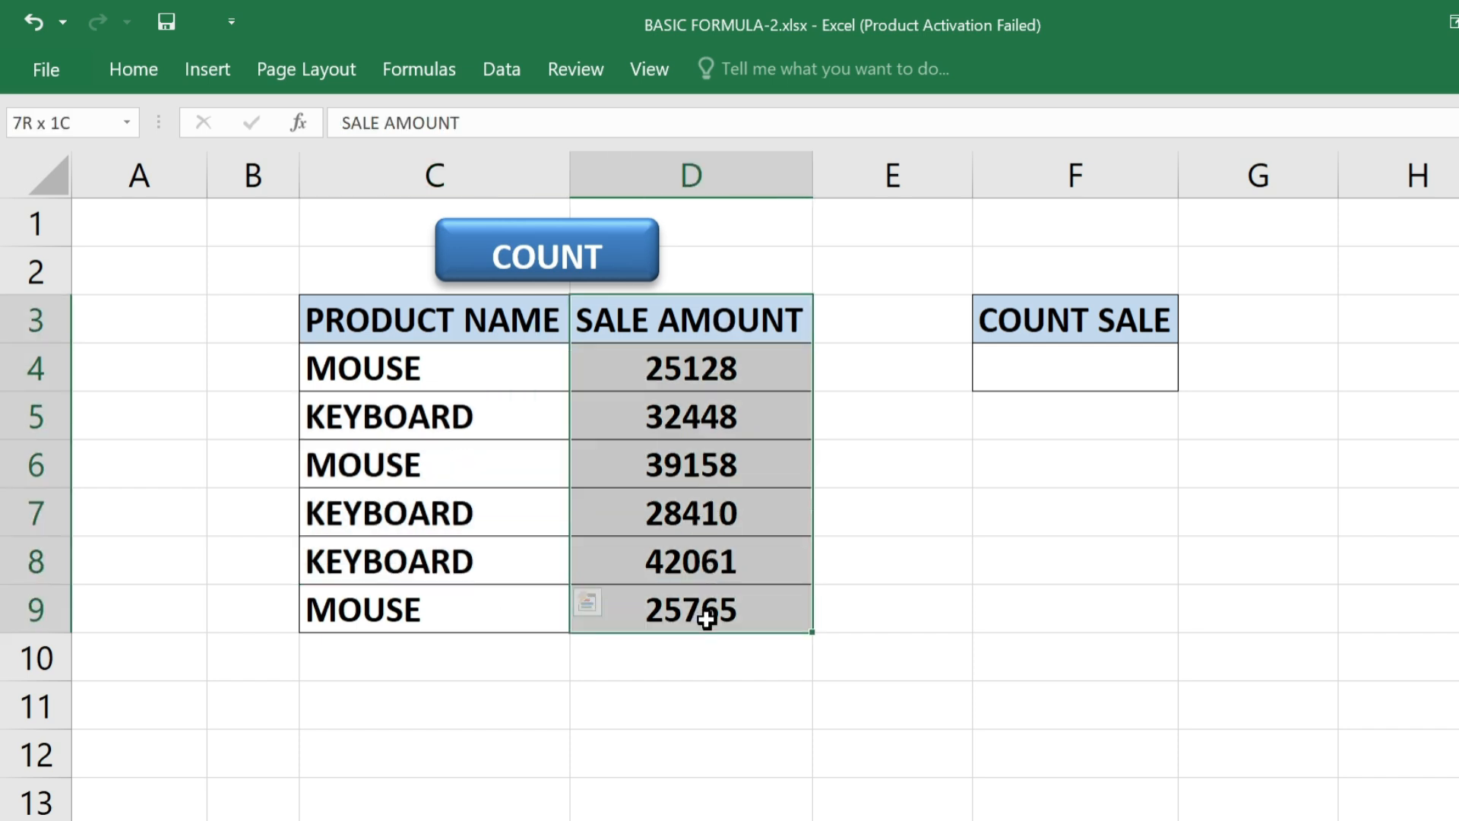
pyautogui.click(1101, 374)
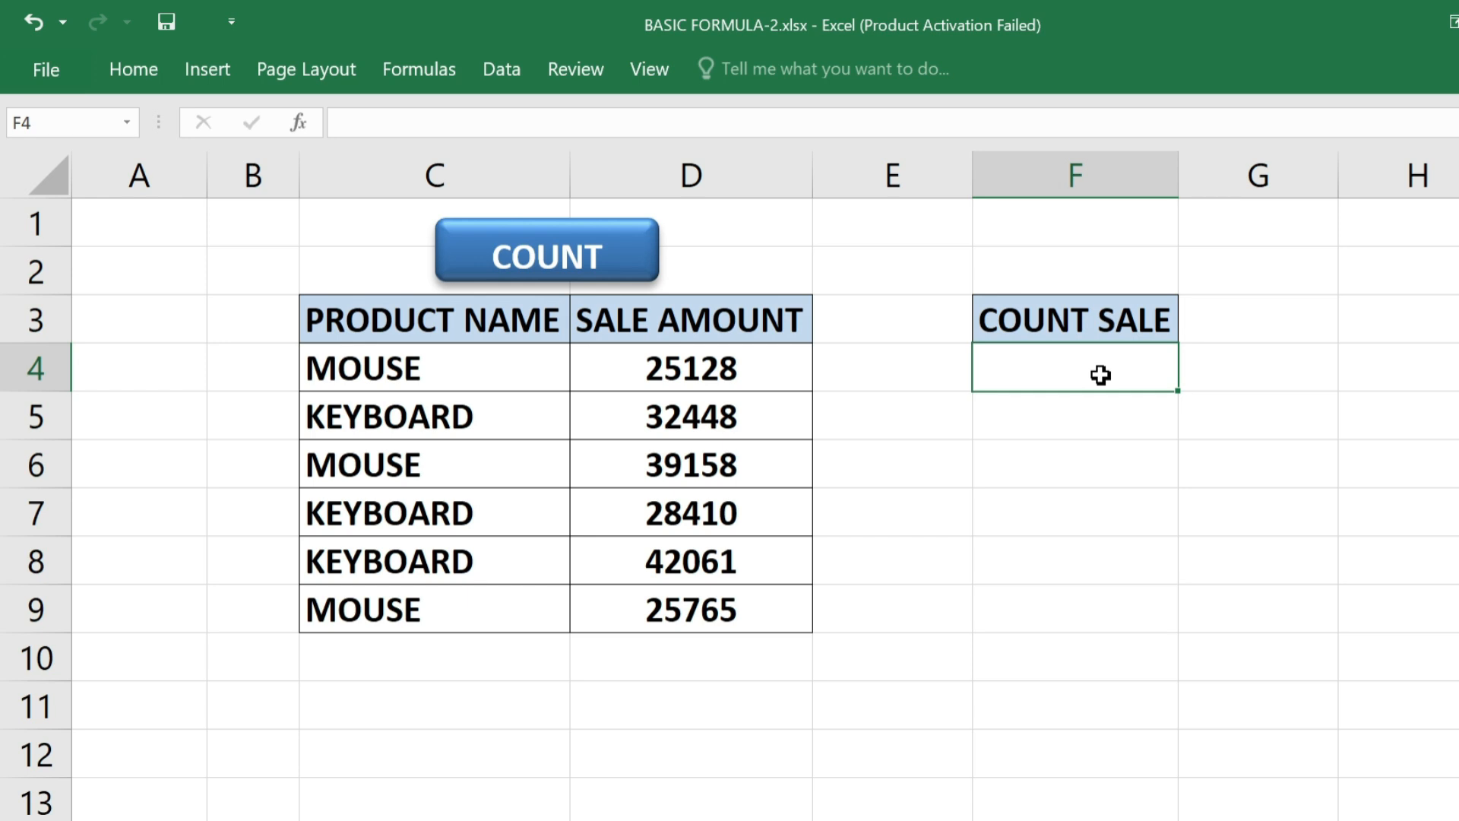
pyautogui.write('=')
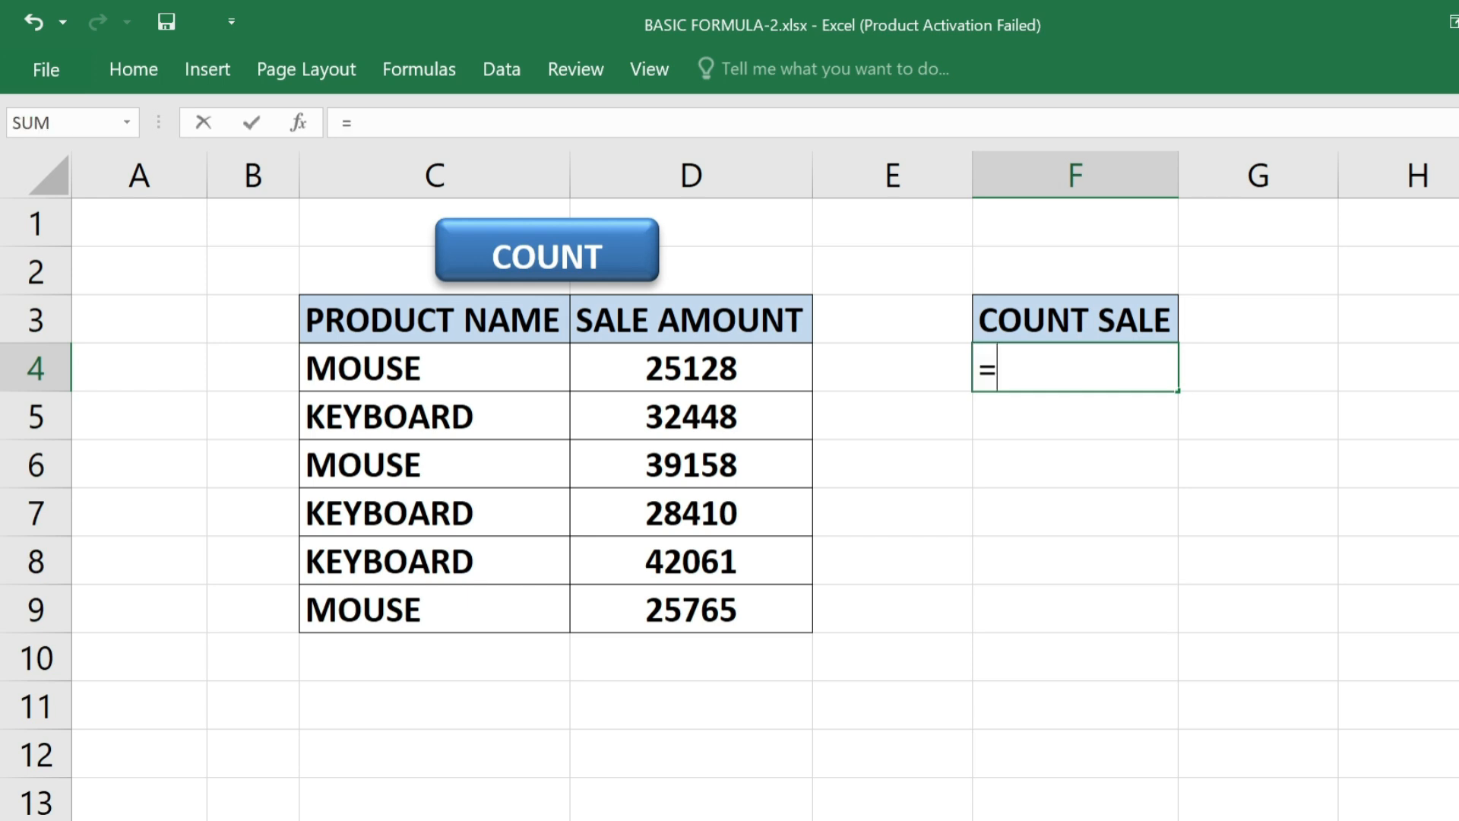
pyautogui.write('COUNT(')
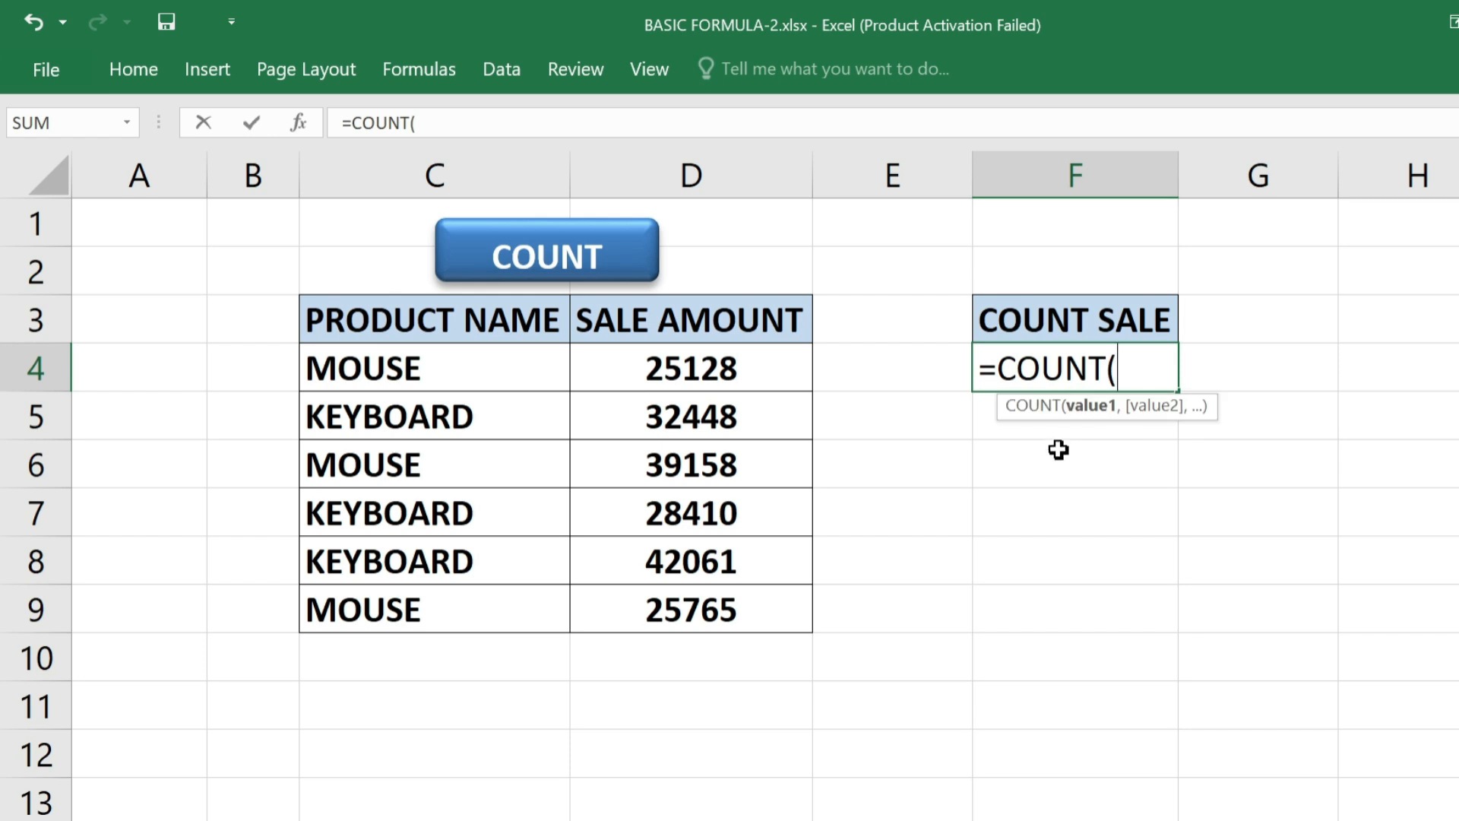
pyautogui.moveTo(752, 372); pyautogui.dragTo(768, 595)
pyautogui.write(')')
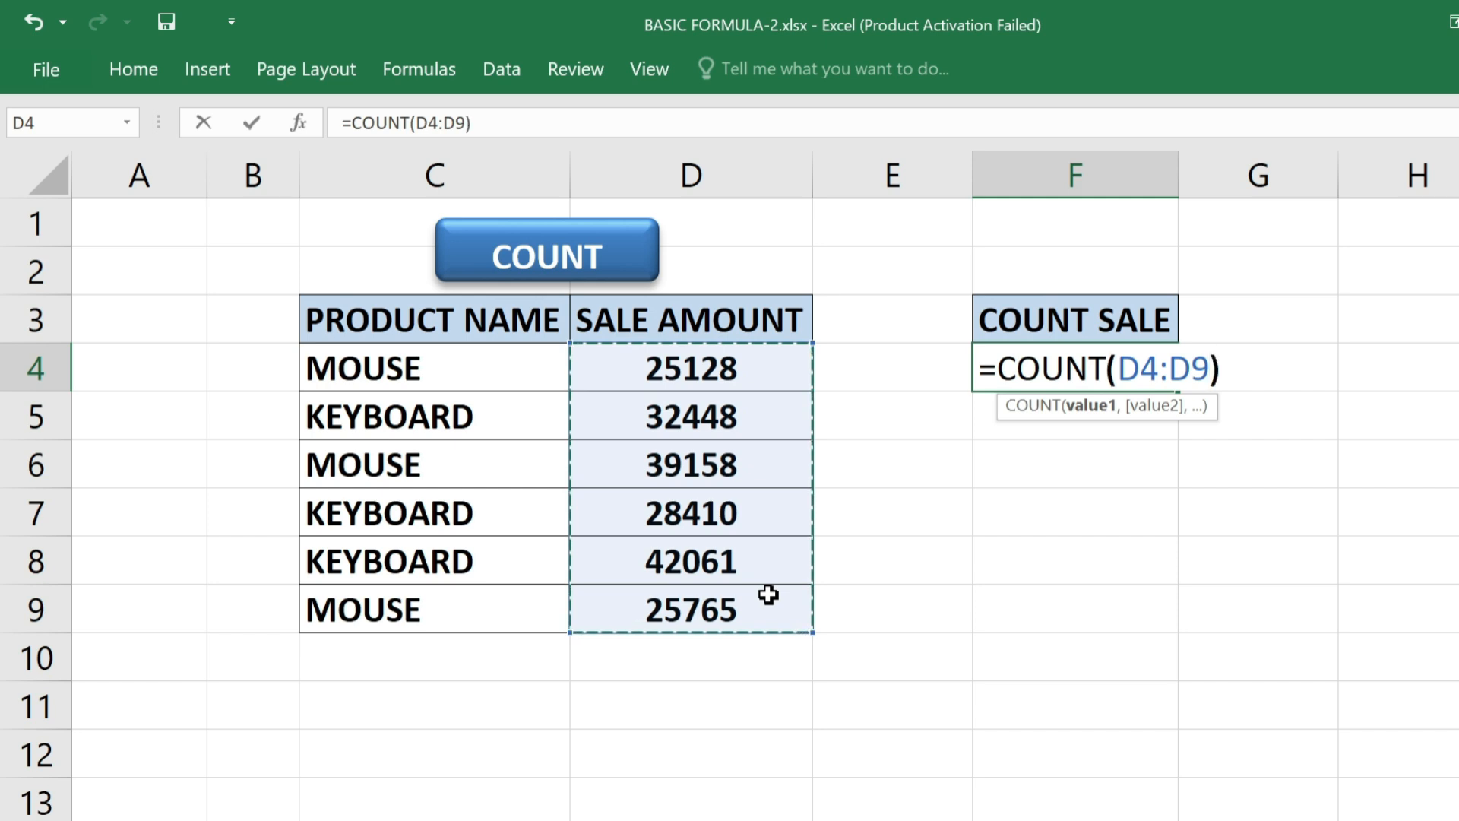
pyautogui.press('Return')
pyautogui.click(975, 608)
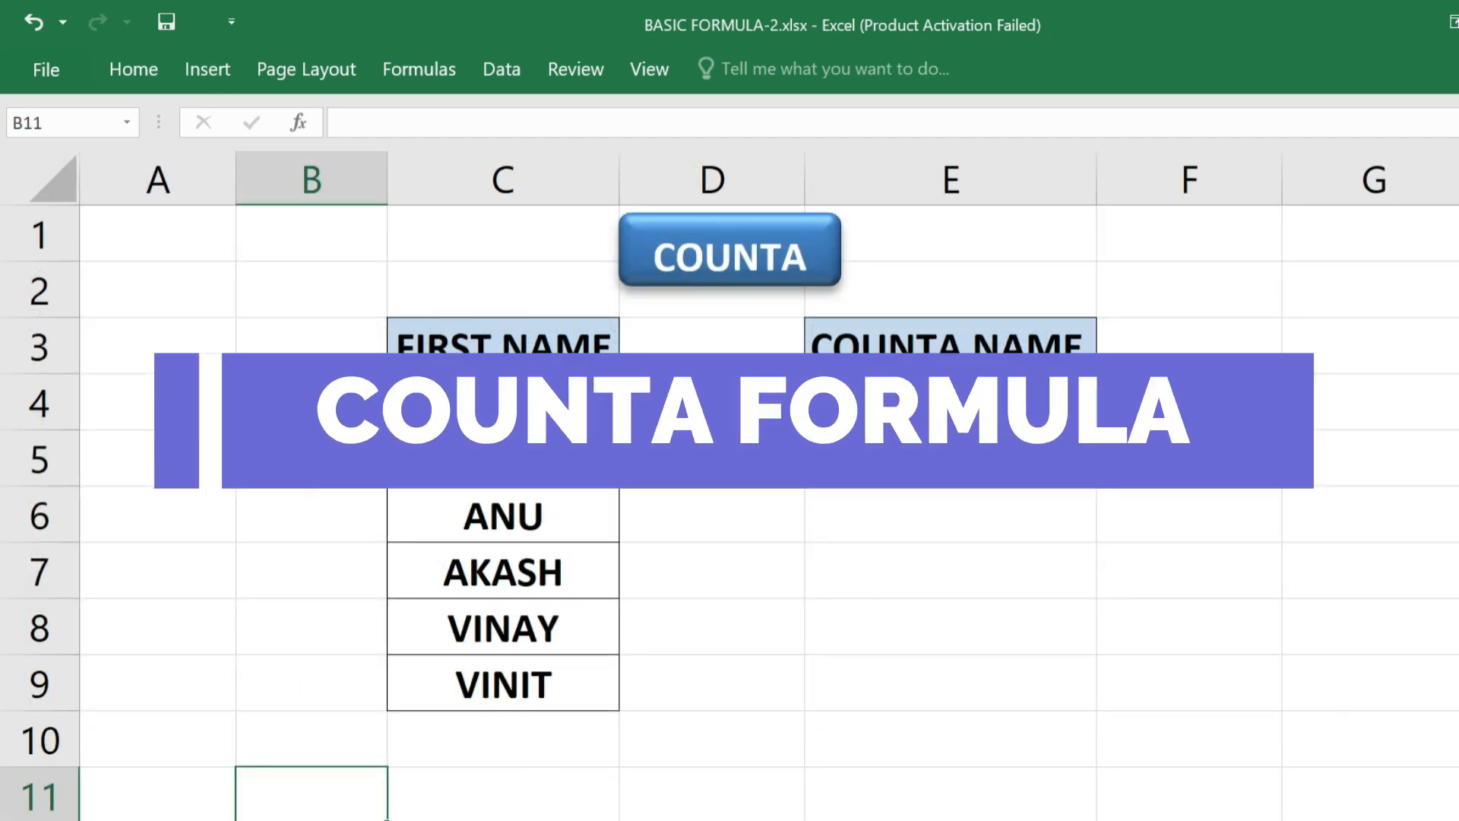
# On the COUNTA sheet, count the first names in E4 with =COUNTA(C4:C9)
pyautogui.click(1052, 478)
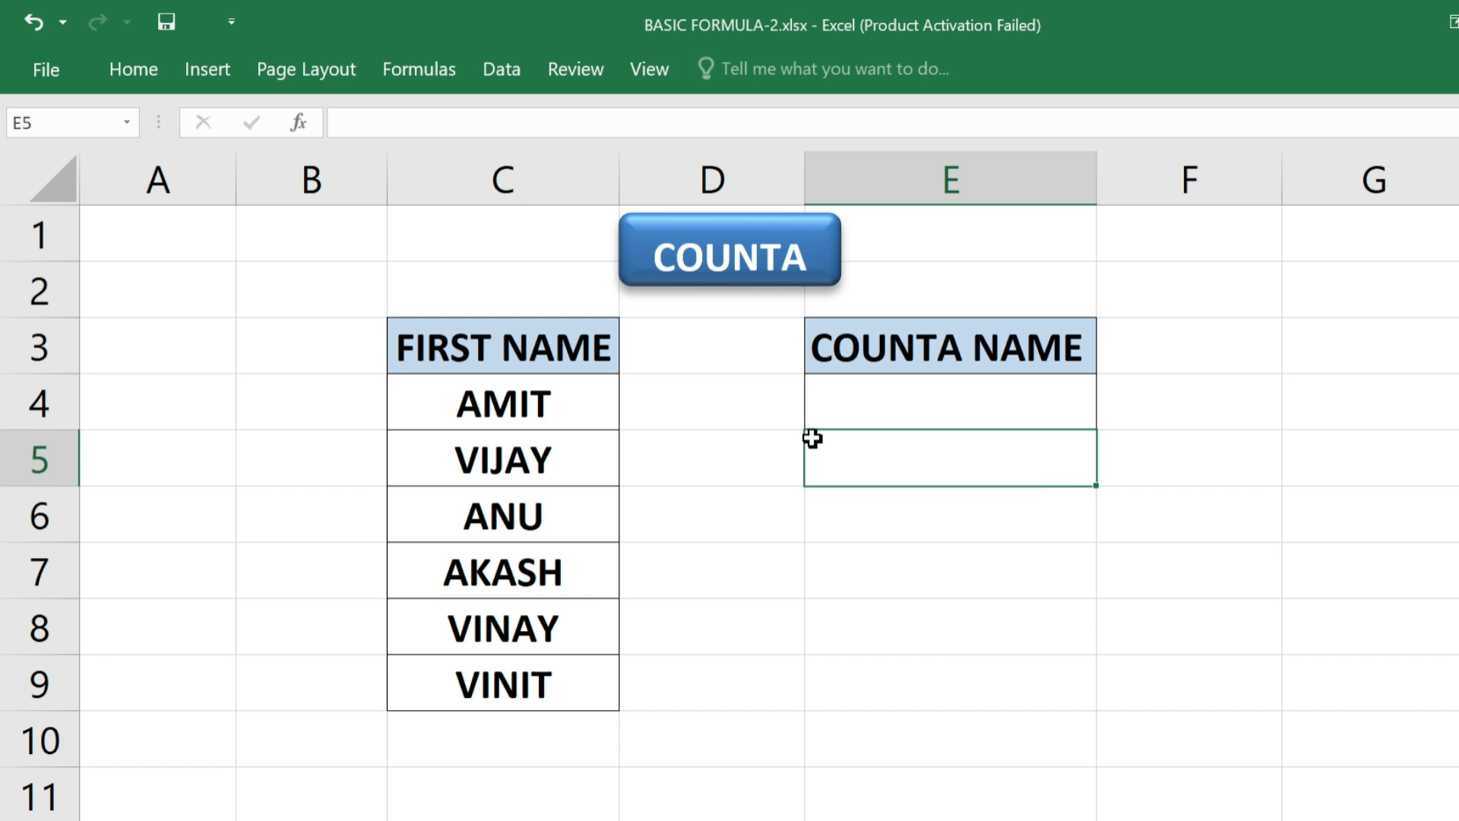
pyautogui.moveTo(472, 346); pyautogui.dragTo(494, 665)
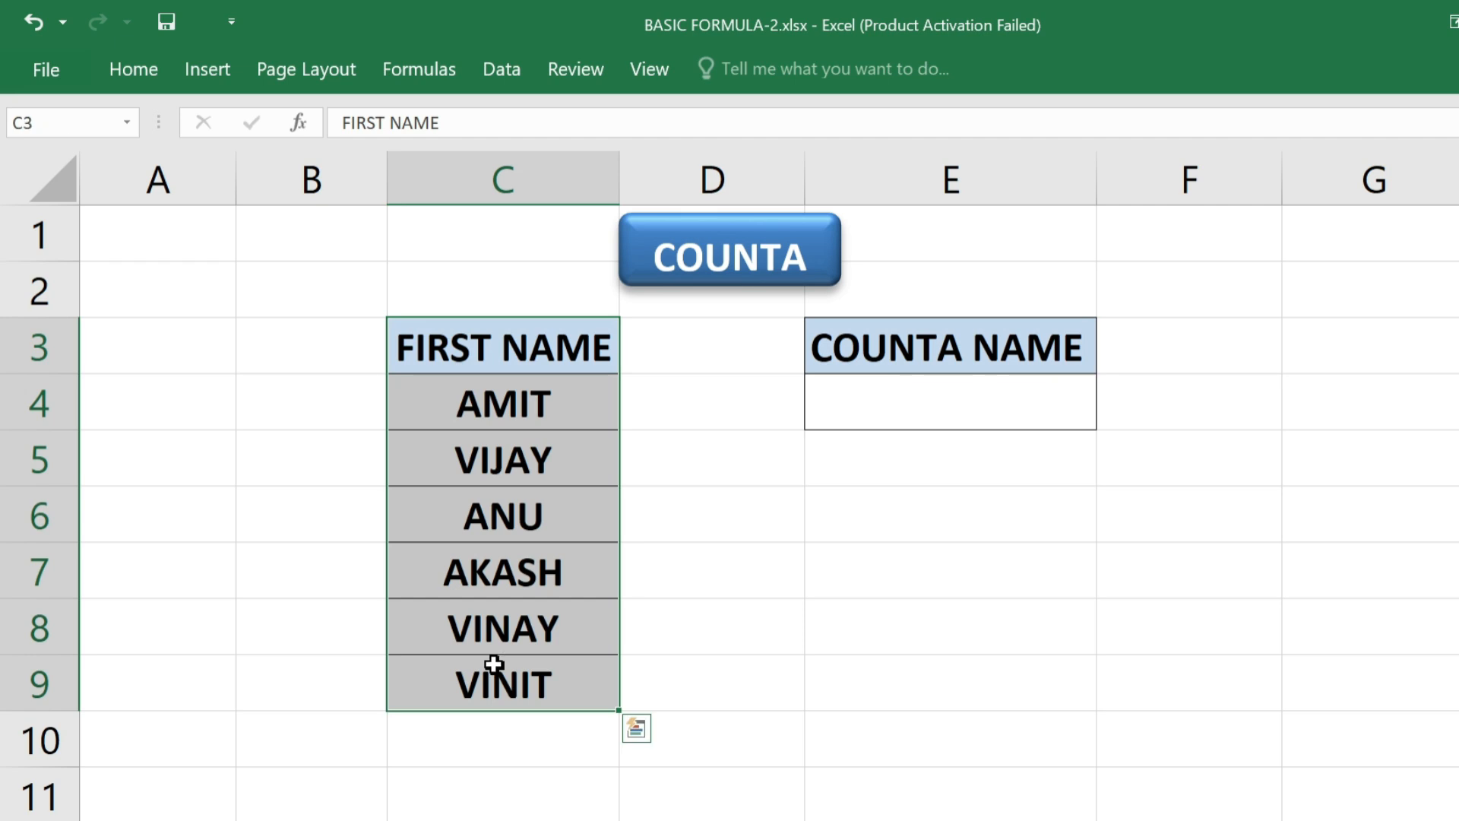
pyautogui.click(971, 407)
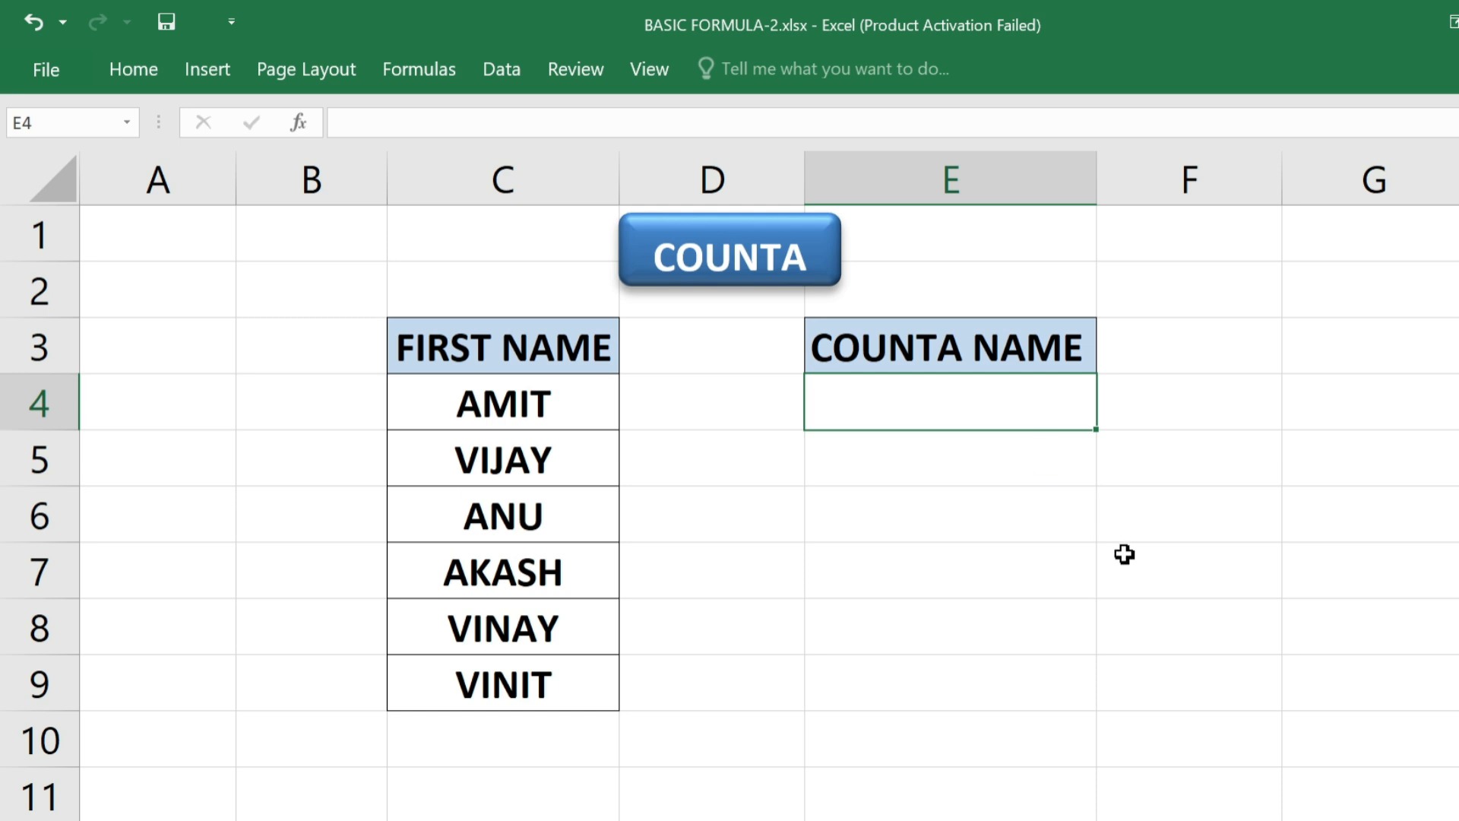
pyautogui.write('=')
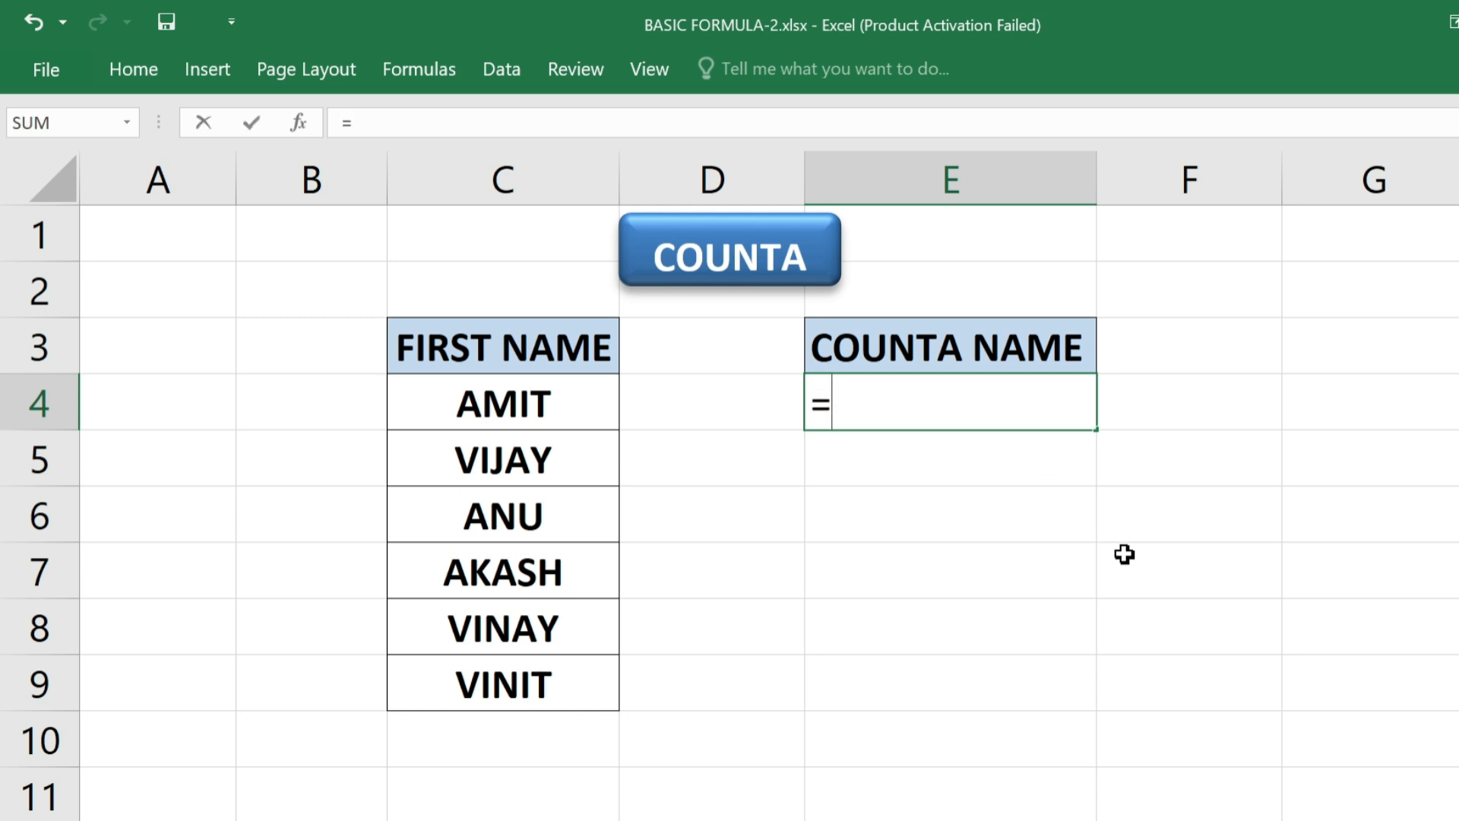
pyautogui.write('COUNTA(')
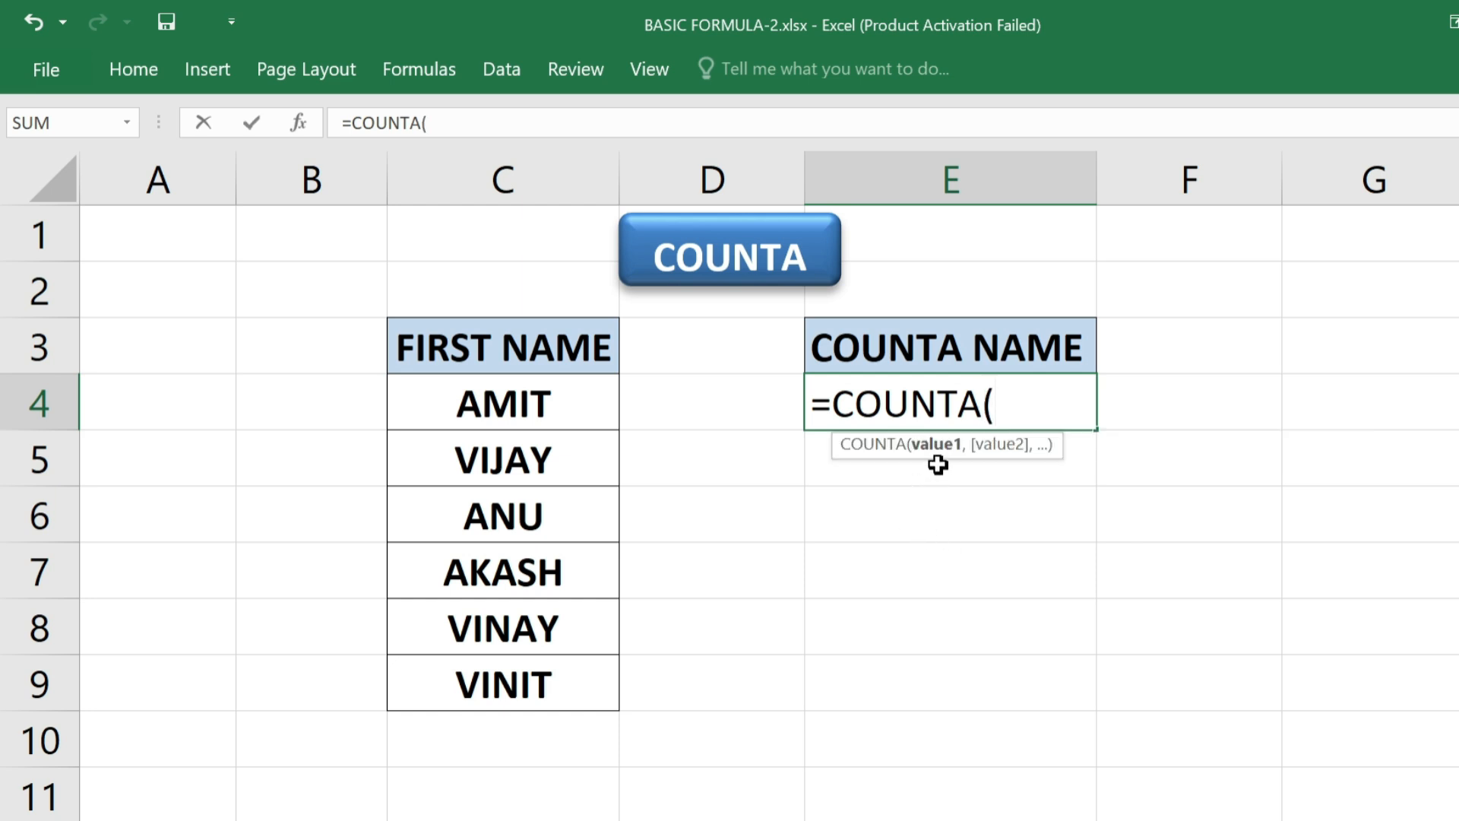
pyautogui.click(554, 415)
pyautogui.moveTo(553, 414); pyautogui.dragTo(566, 675)
pyautogui.write(')')
pyautogui.press('Return')
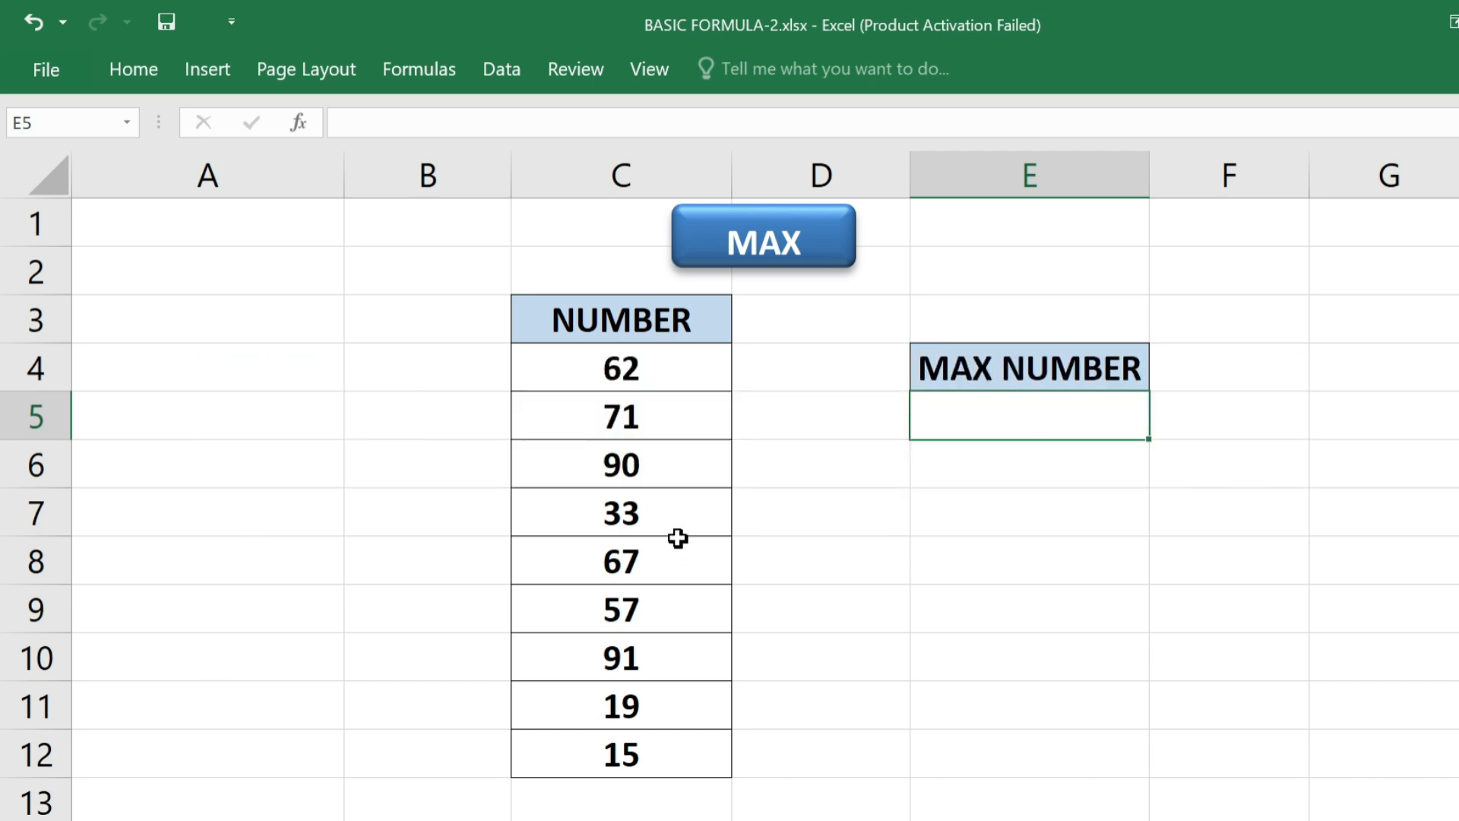
# On the MAX sheet, return the largest value of the NUMBER column in E5 with the MAX function
pyautogui.click(676, 376)
pyautogui.moveTo(693, 784); pyautogui.dragTo(693, 758)
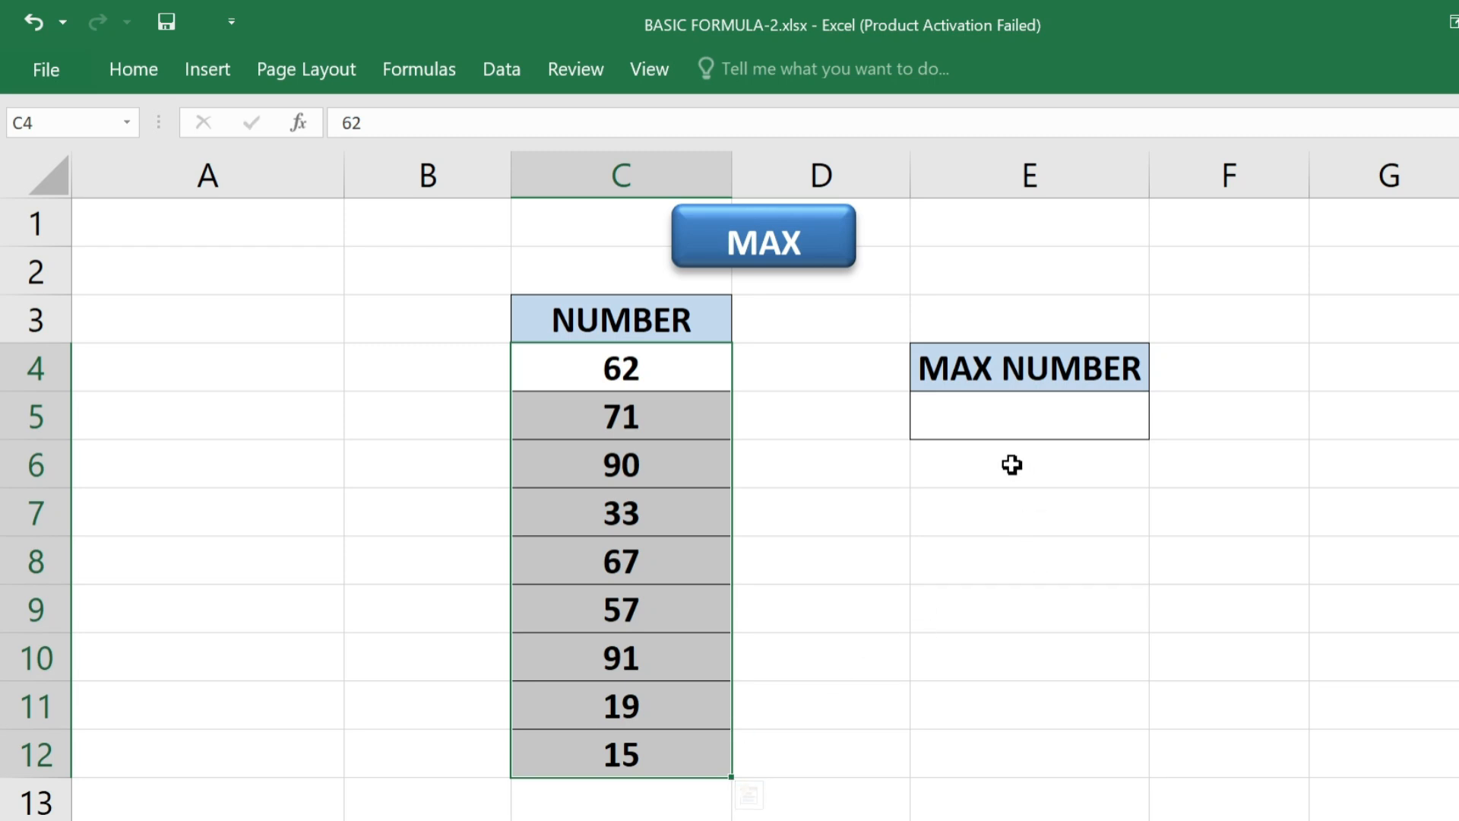
pyautogui.click(1008, 427)
pyautogui.write('=MAX(')
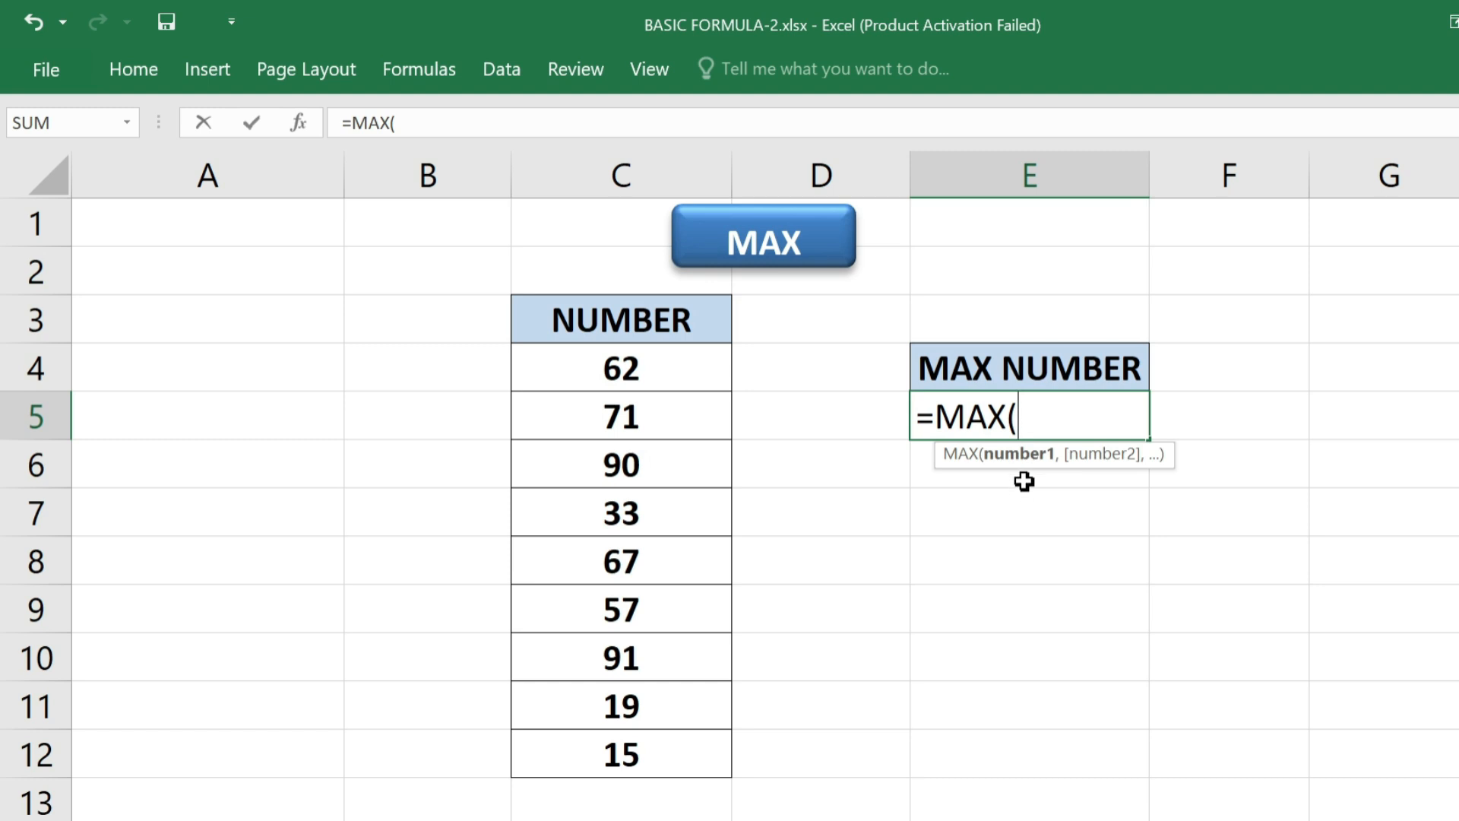
pyautogui.moveTo(649, 369); pyautogui.dragTo(680, 730)
pyautogui.write(')')
pyautogui.press('Return')
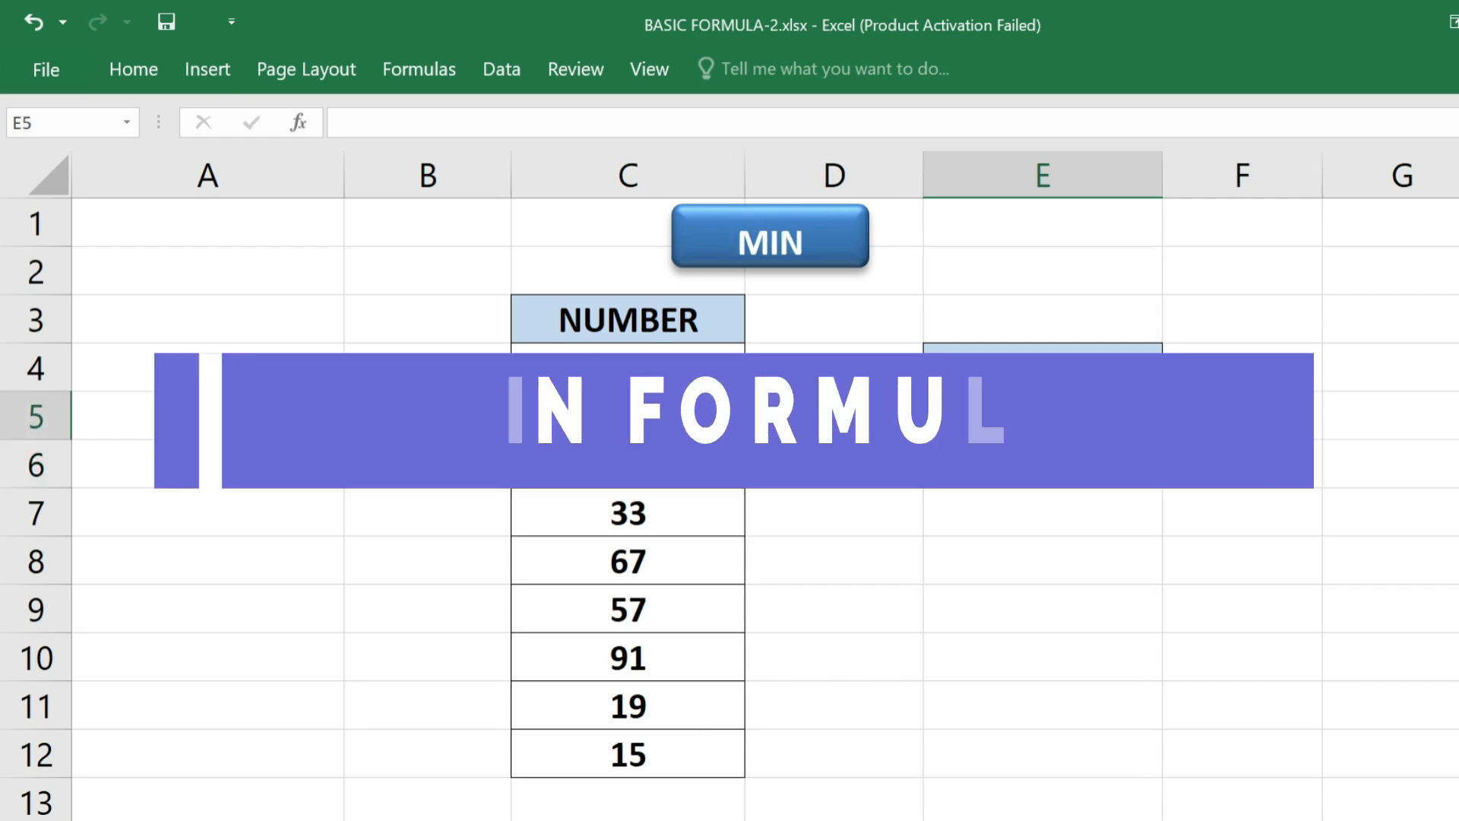
# On the MIN sheet, return the smallest value of the NUMBER column in E5 with =MIN(C4:C12)
pyautogui.click(1112, 543)
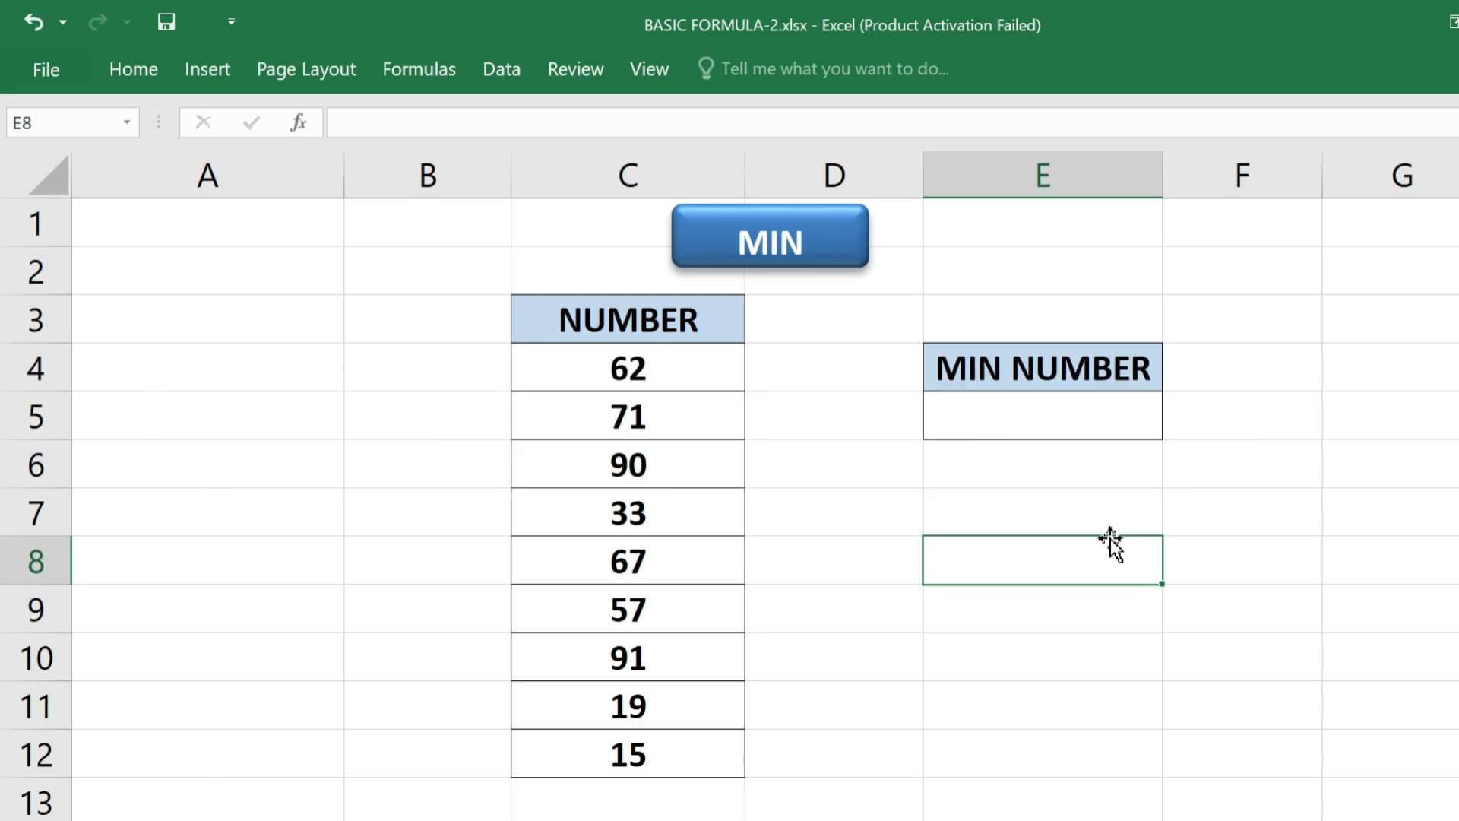
pyautogui.click(1027, 418)
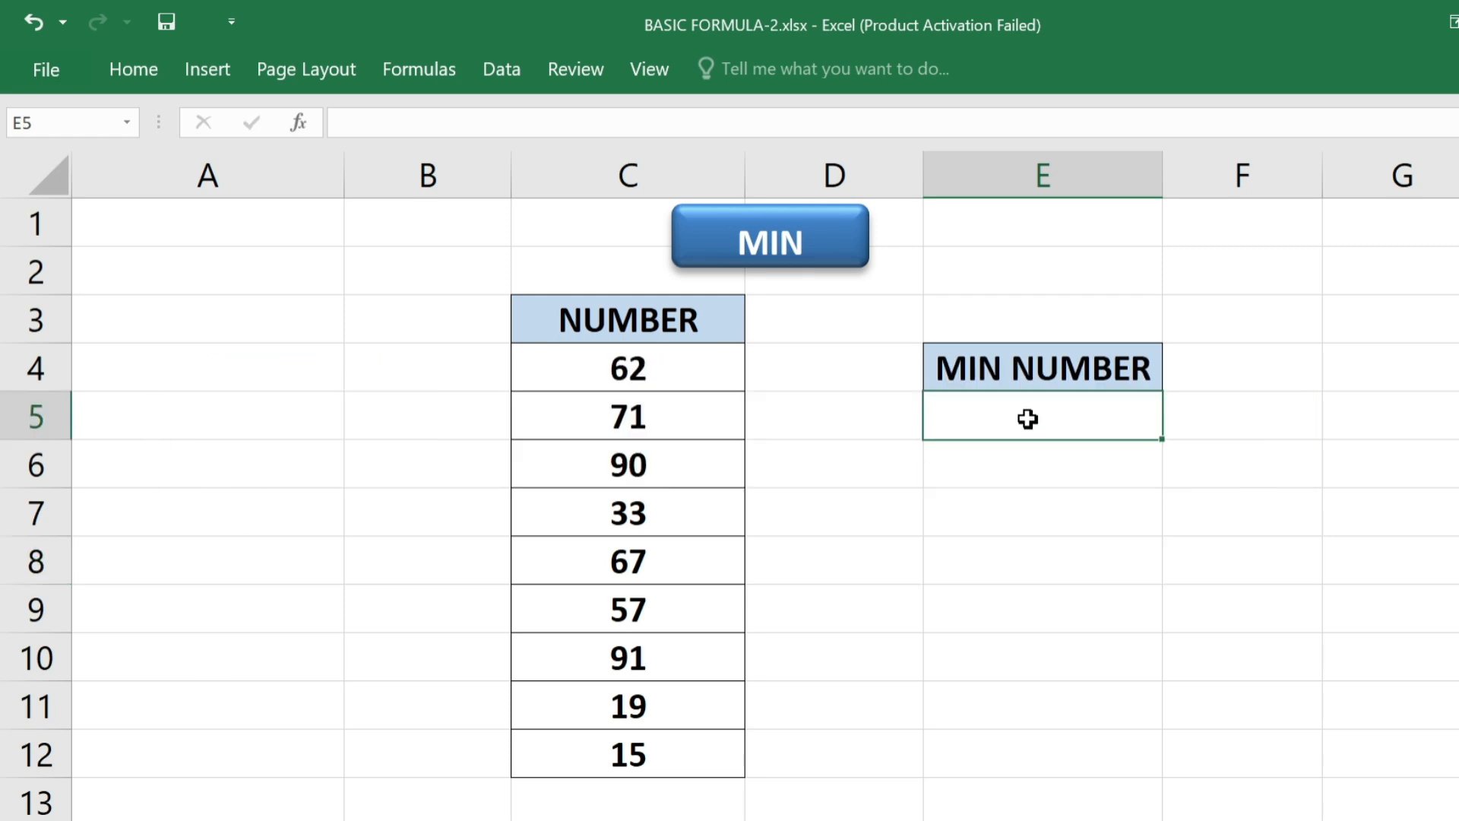
pyautogui.write('=MIN(')
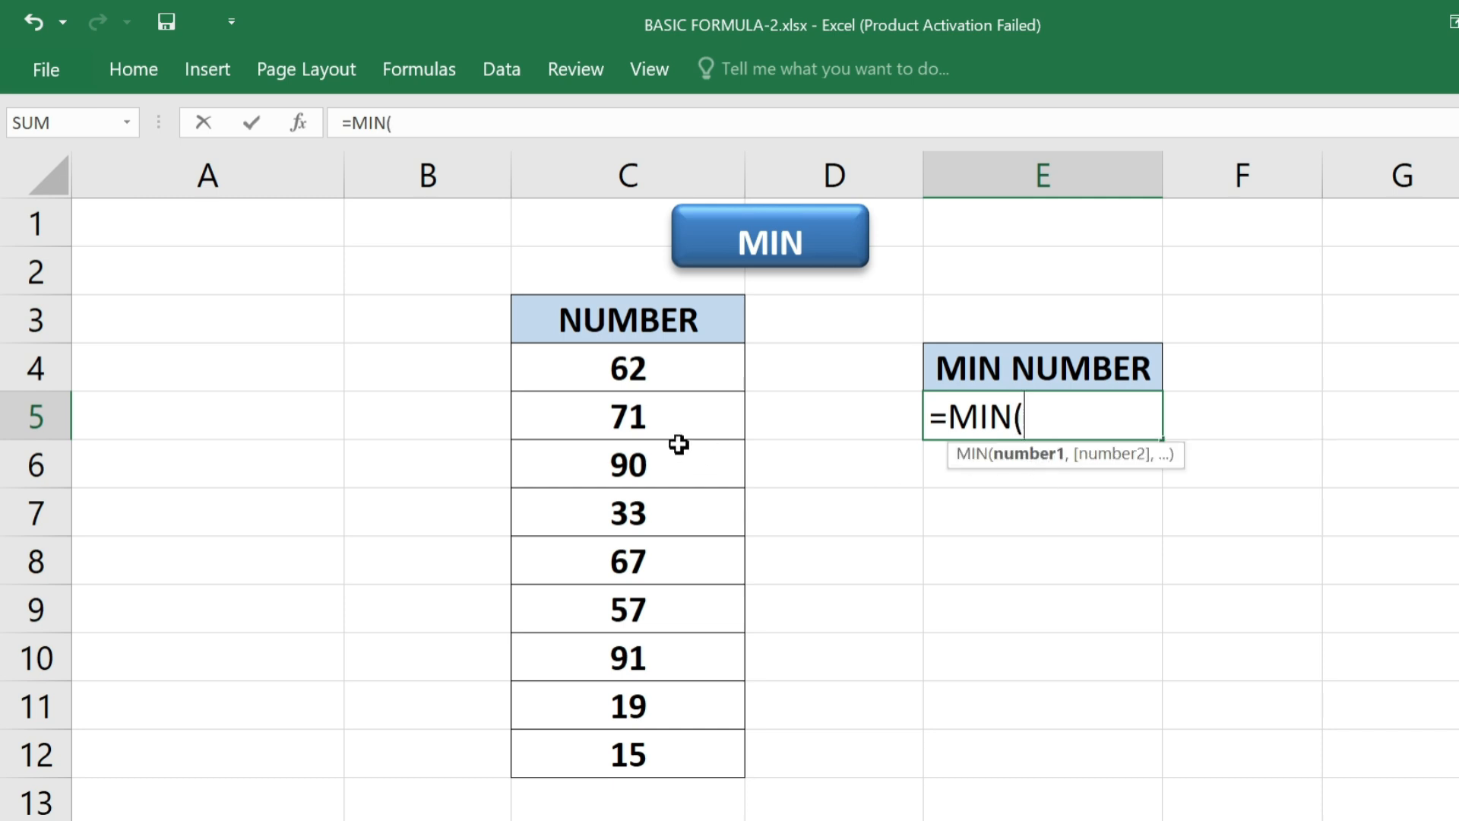
pyautogui.moveTo(651, 368); pyautogui.dragTo(655, 758)
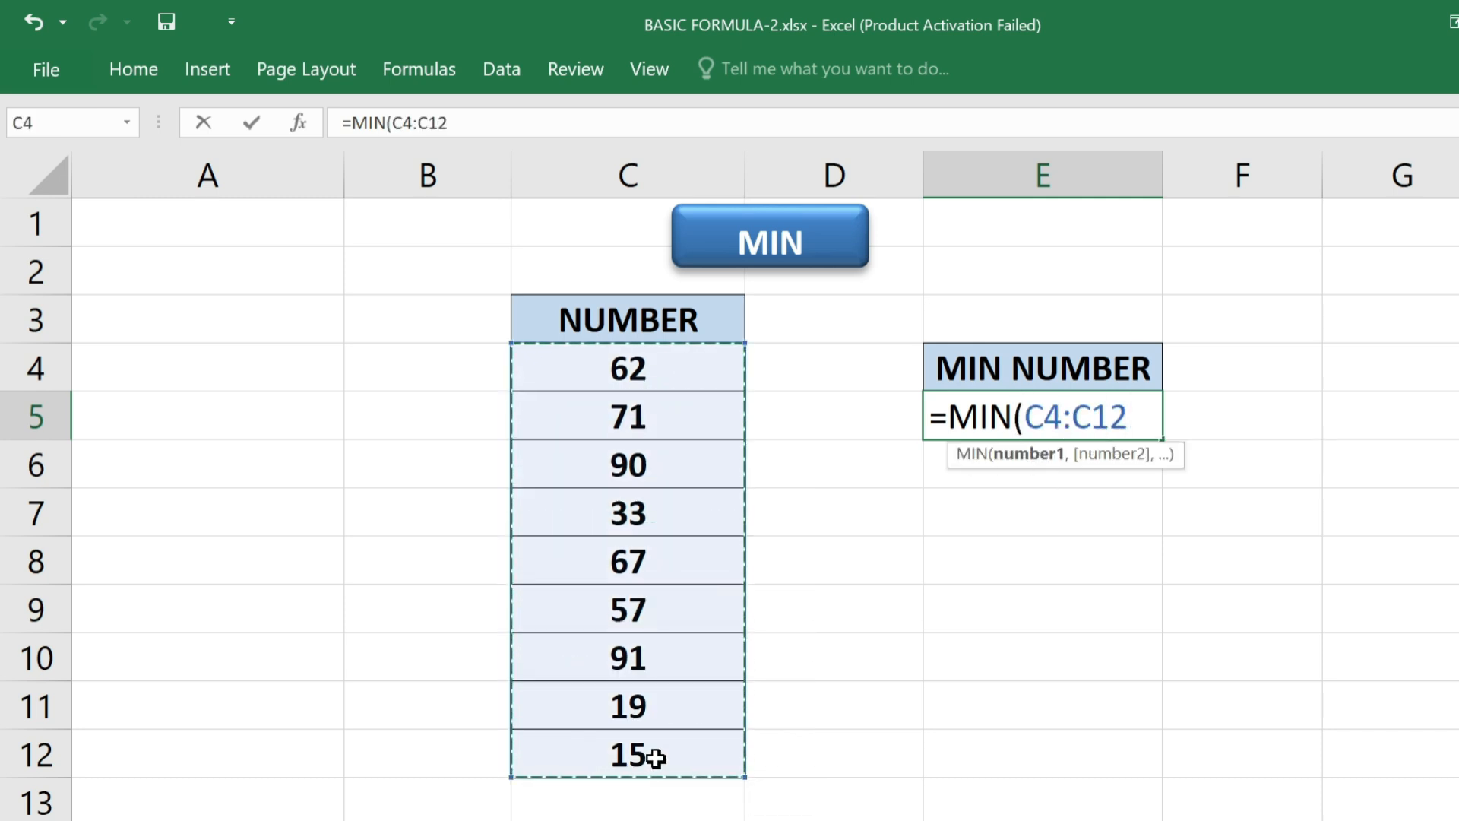
pyautogui.write(')')
pyautogui.press('Return')
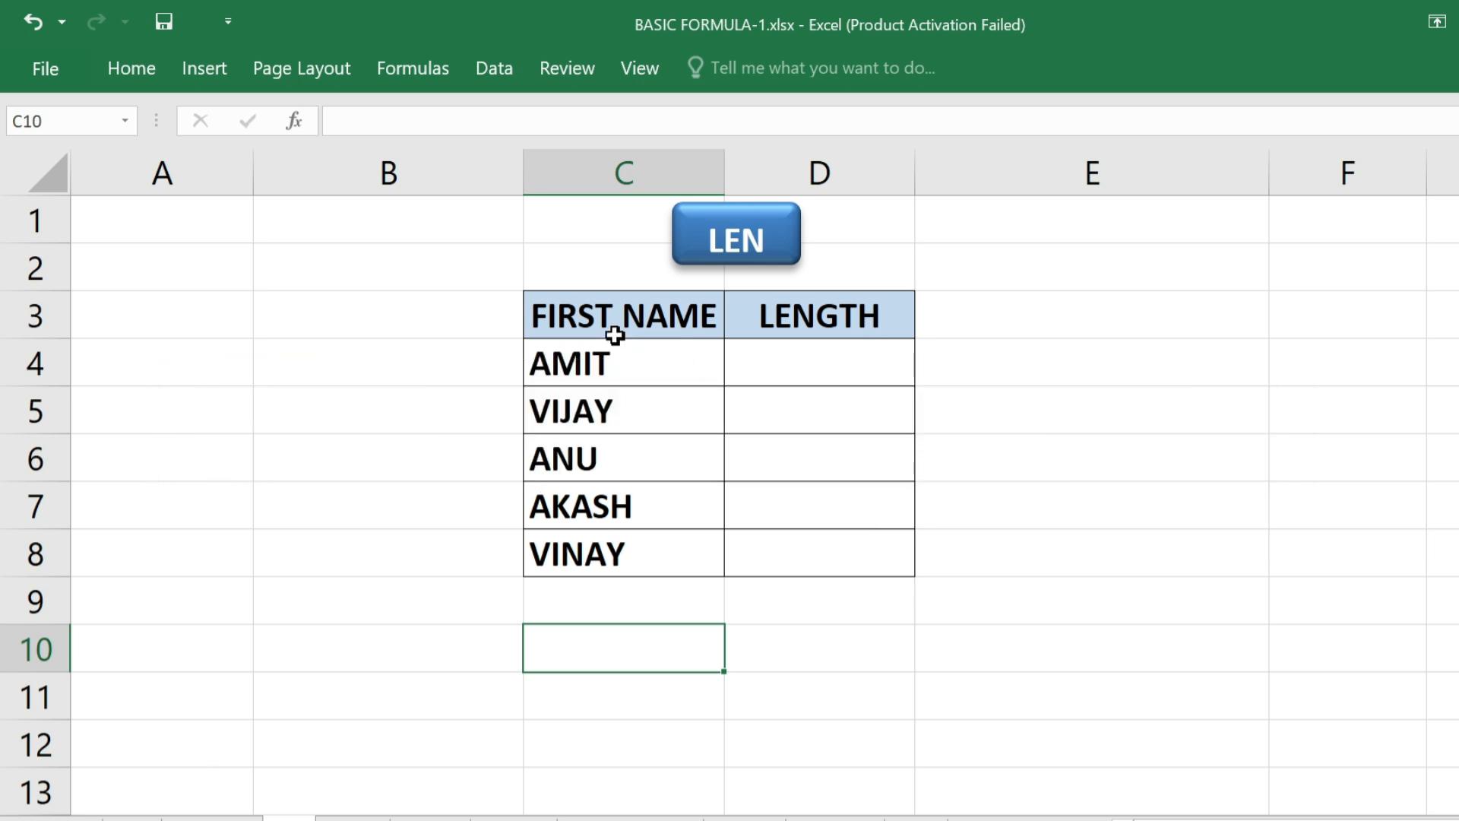
# On the LEN sheet of BASIC FORMULA-1.xlsx, calculate the first name's length in D4 with =LEN(C4) and fill down to D8
pyautogui.moveTo(600, 306); pyautogui.dragTo(596, 563)
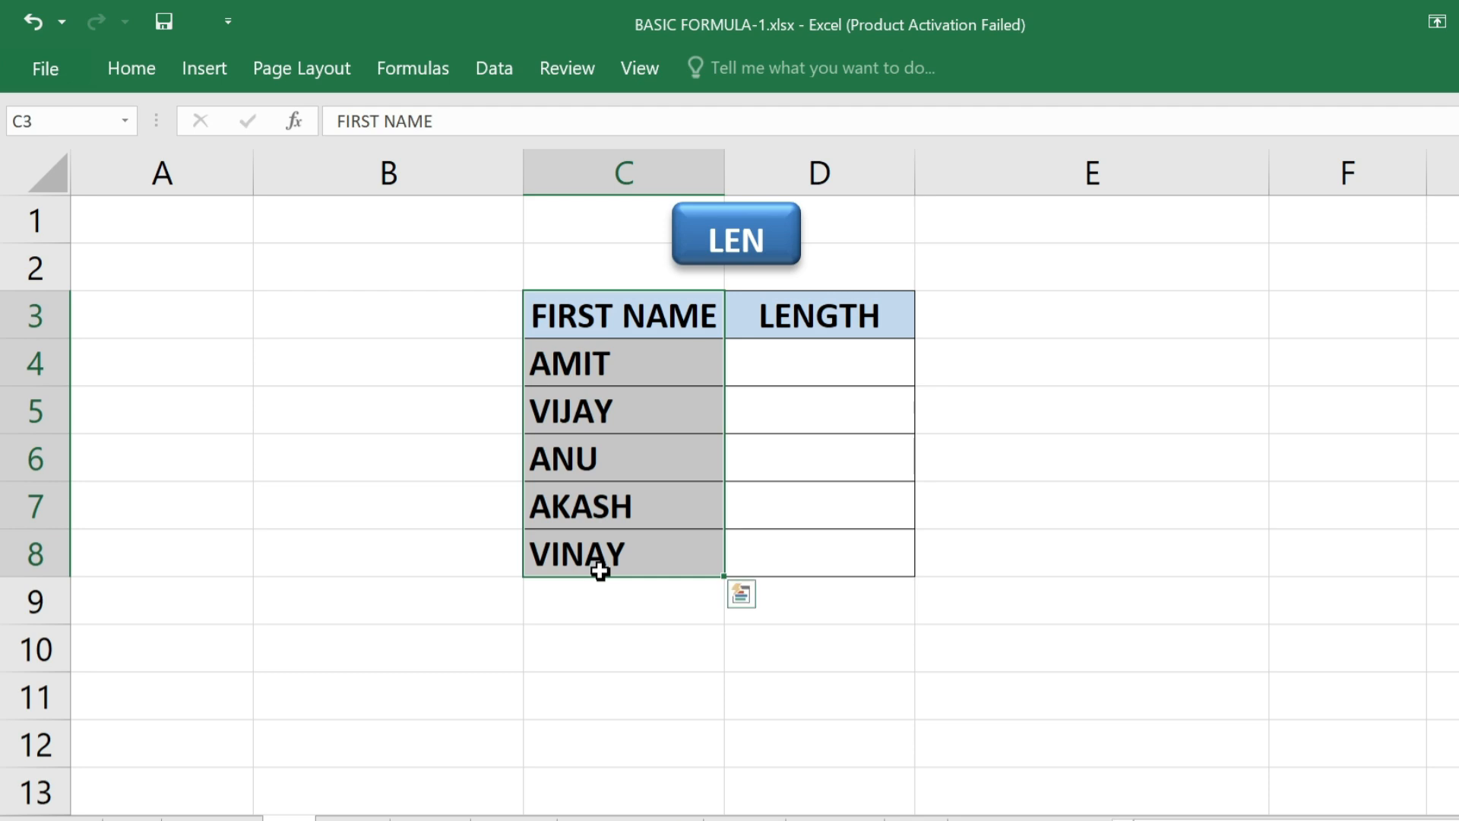
pyautogui.click(855, 362)
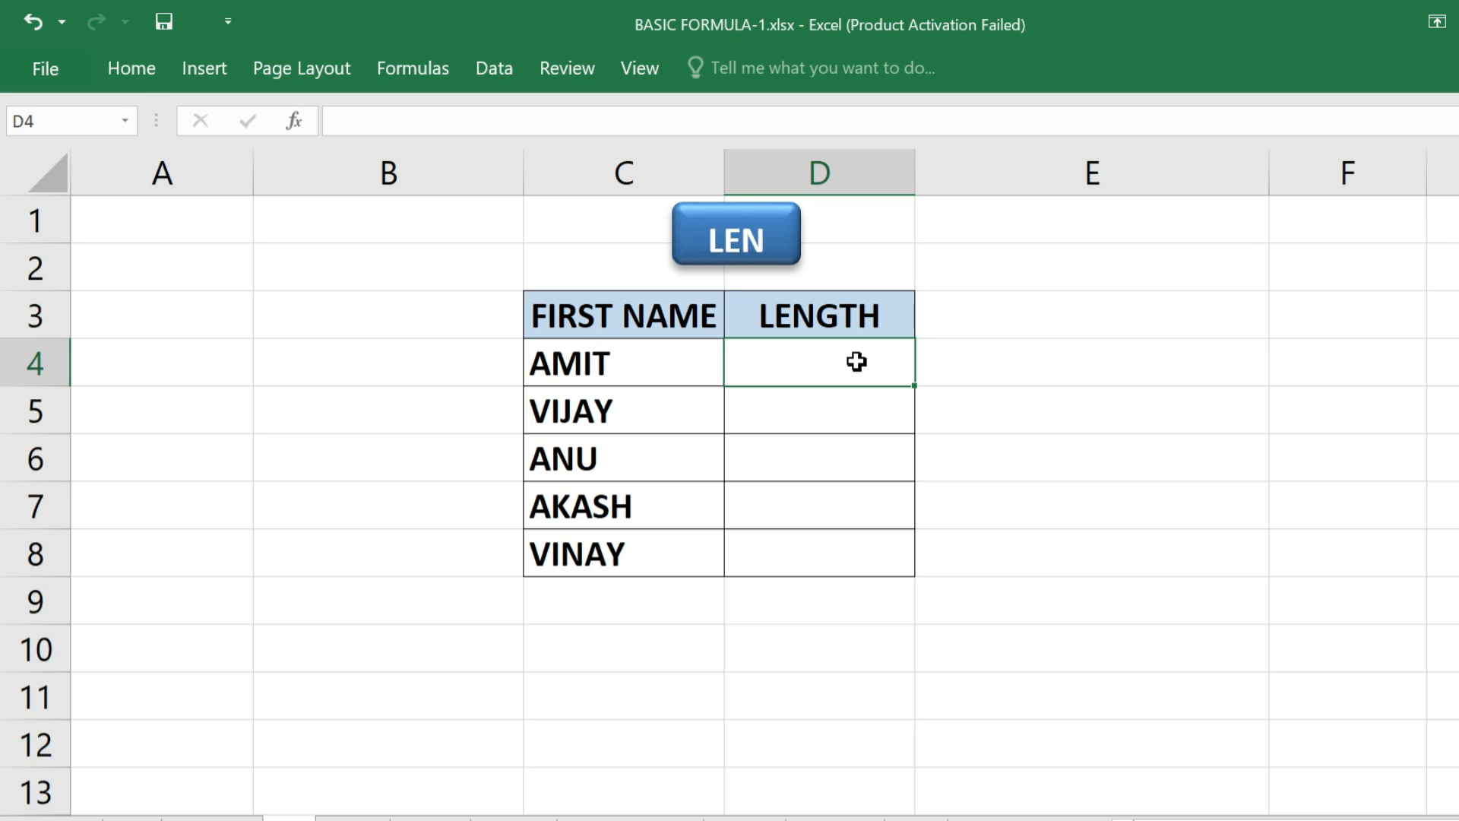
pyautogui.write('=')
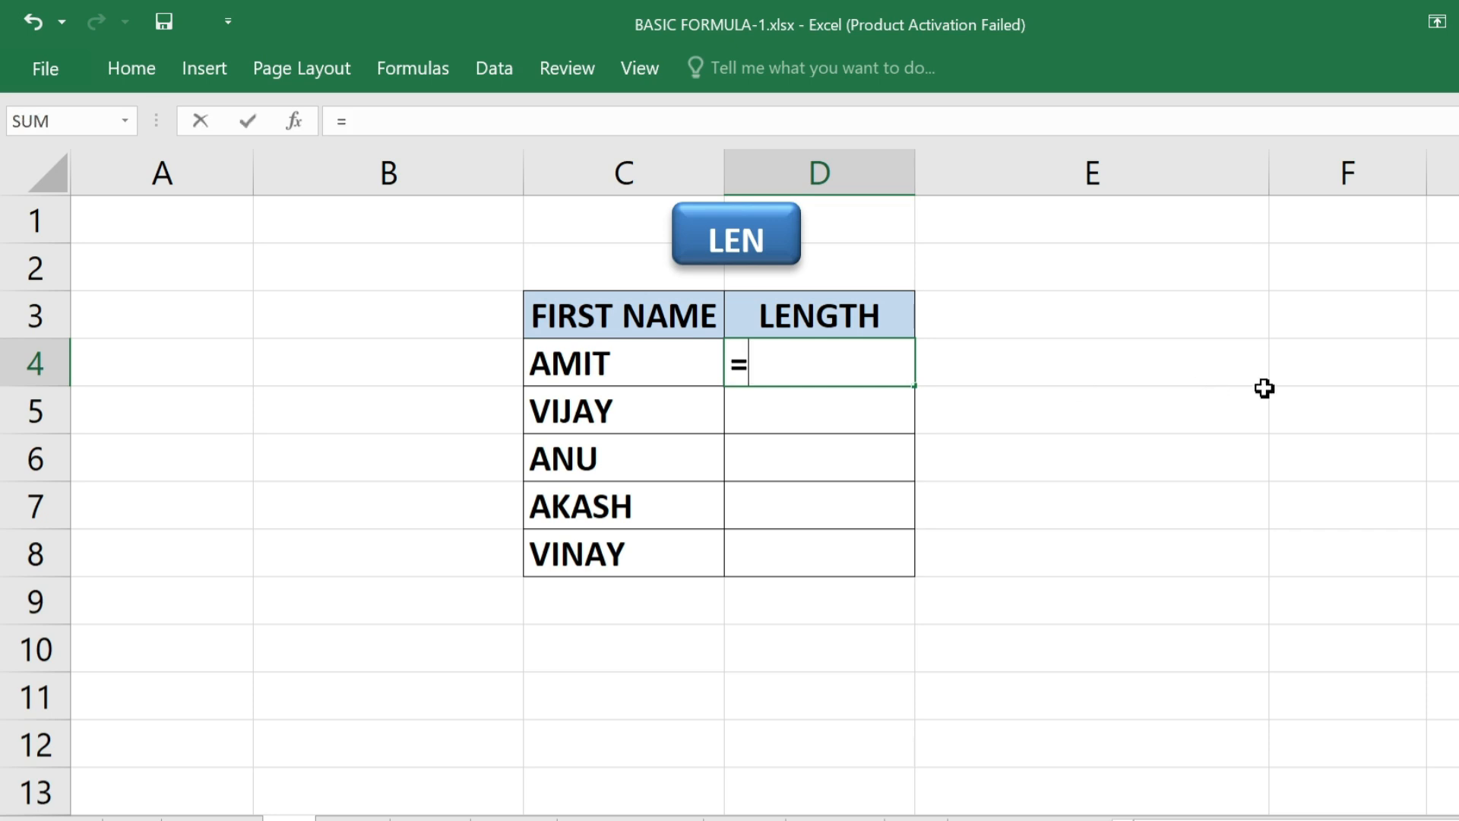
pyautogui.write('LEN(')
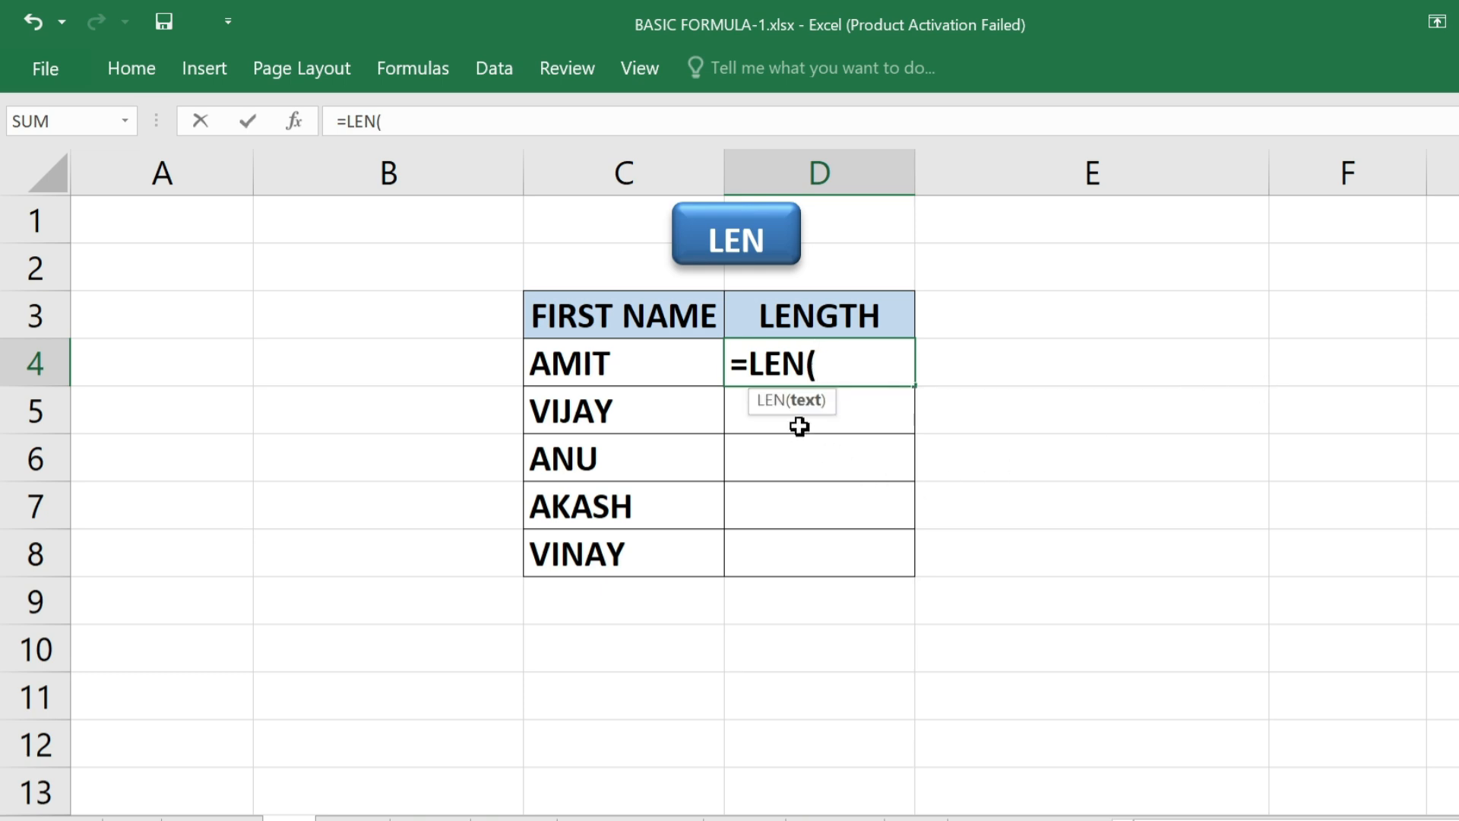
pyautogui.click(646, 368)
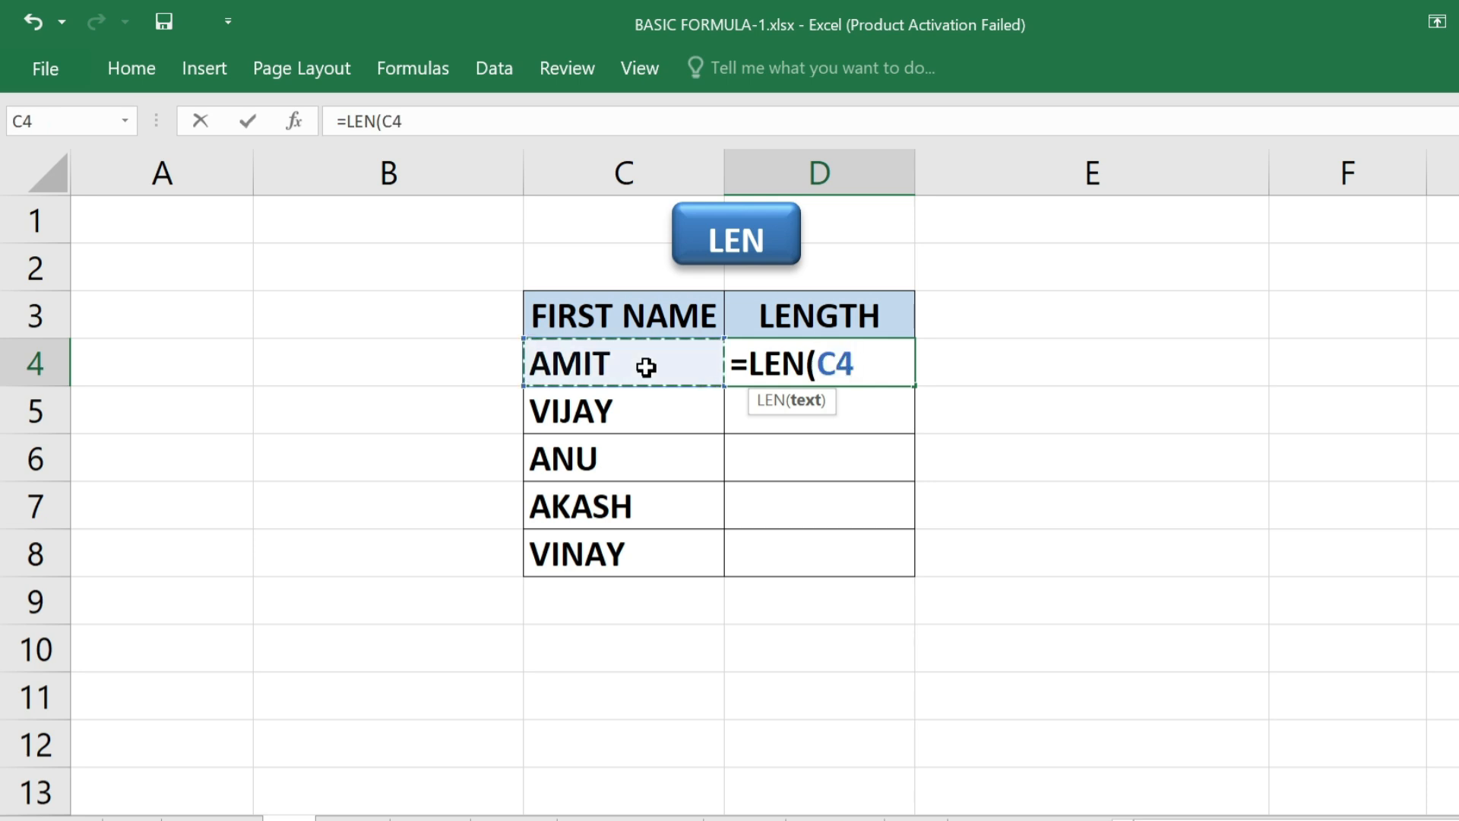
pyautogui.write(')')
pyautogui.press('Return')
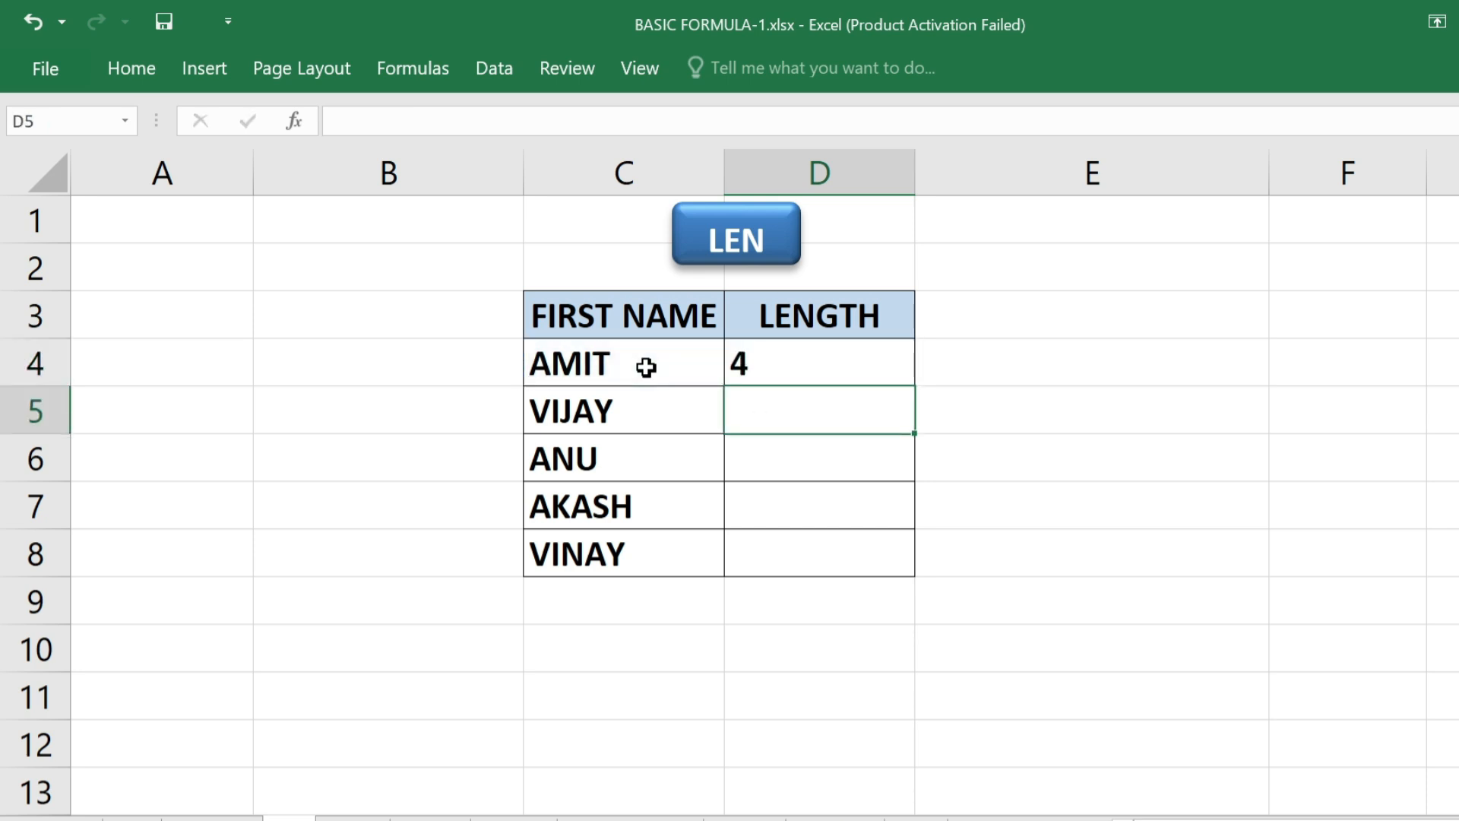
pyautogui.click(890, 365)
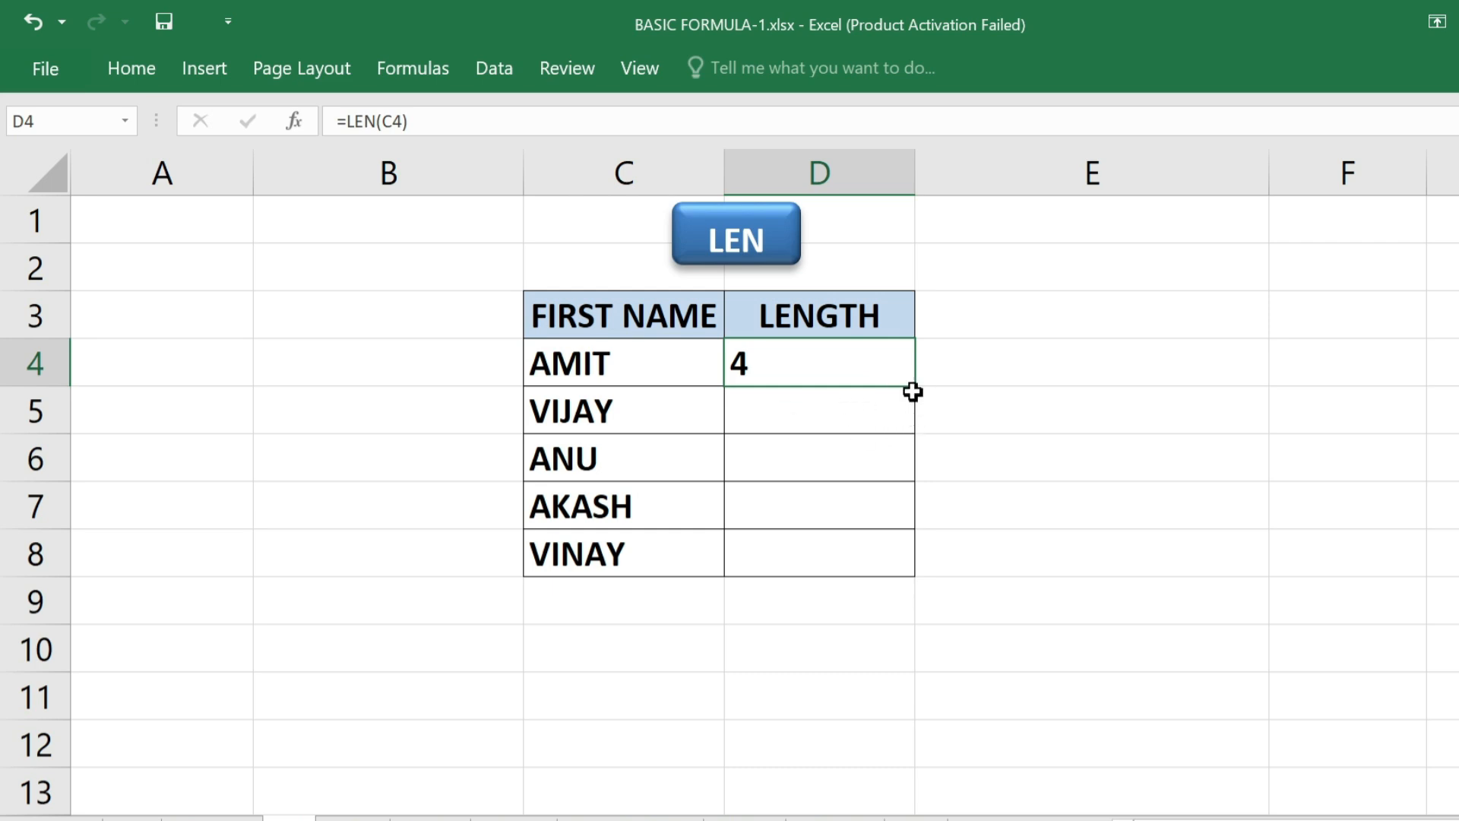
pyautogui.moveTo(916, 384); pyautogui.dragTo(911, 567)
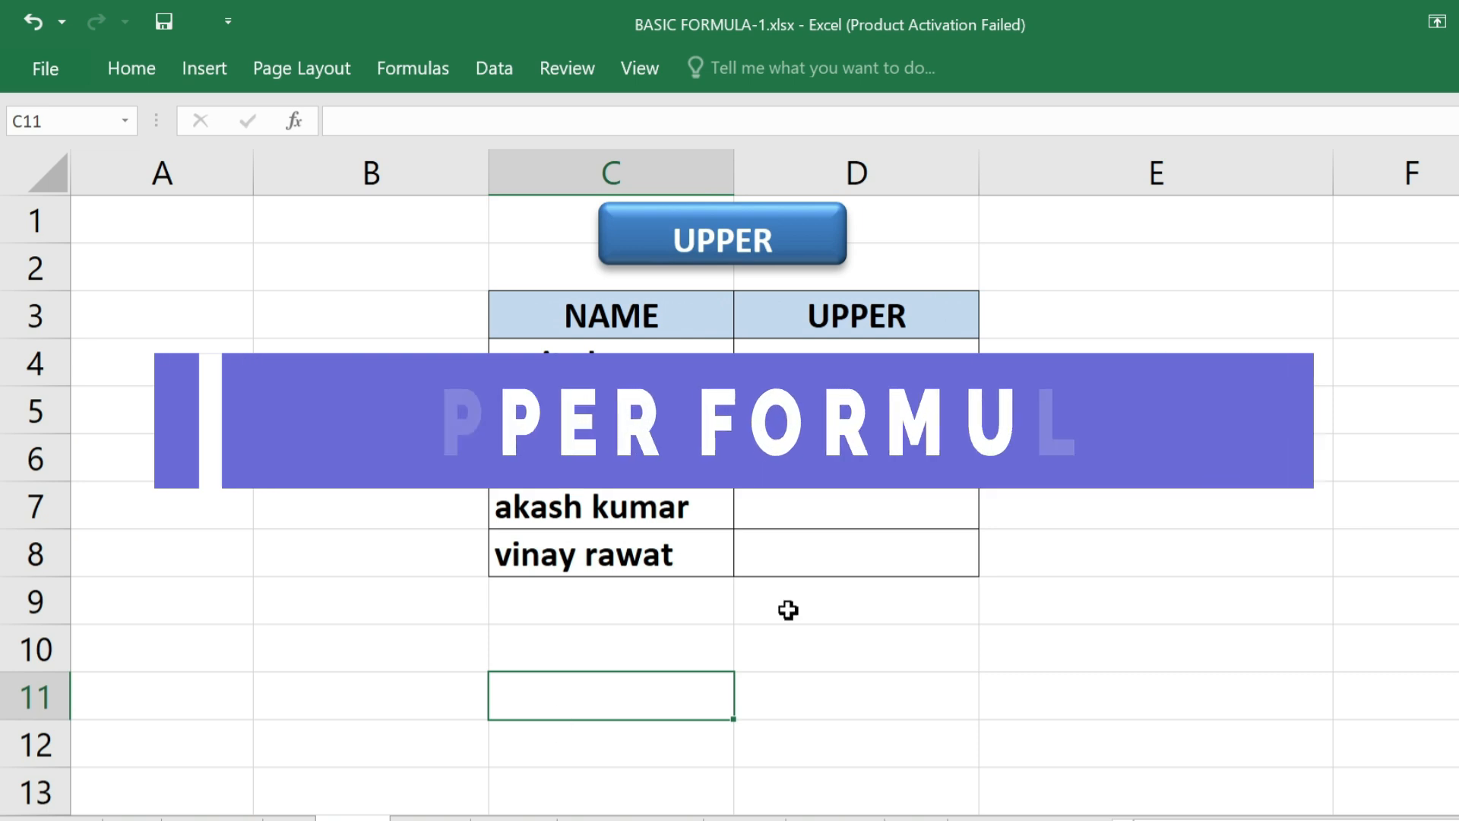
# On the UPPER sheet, convert the name to uppercase in D4 with =UPPER(C4) and fill down to D8
pyautogui.click(1102, 411)
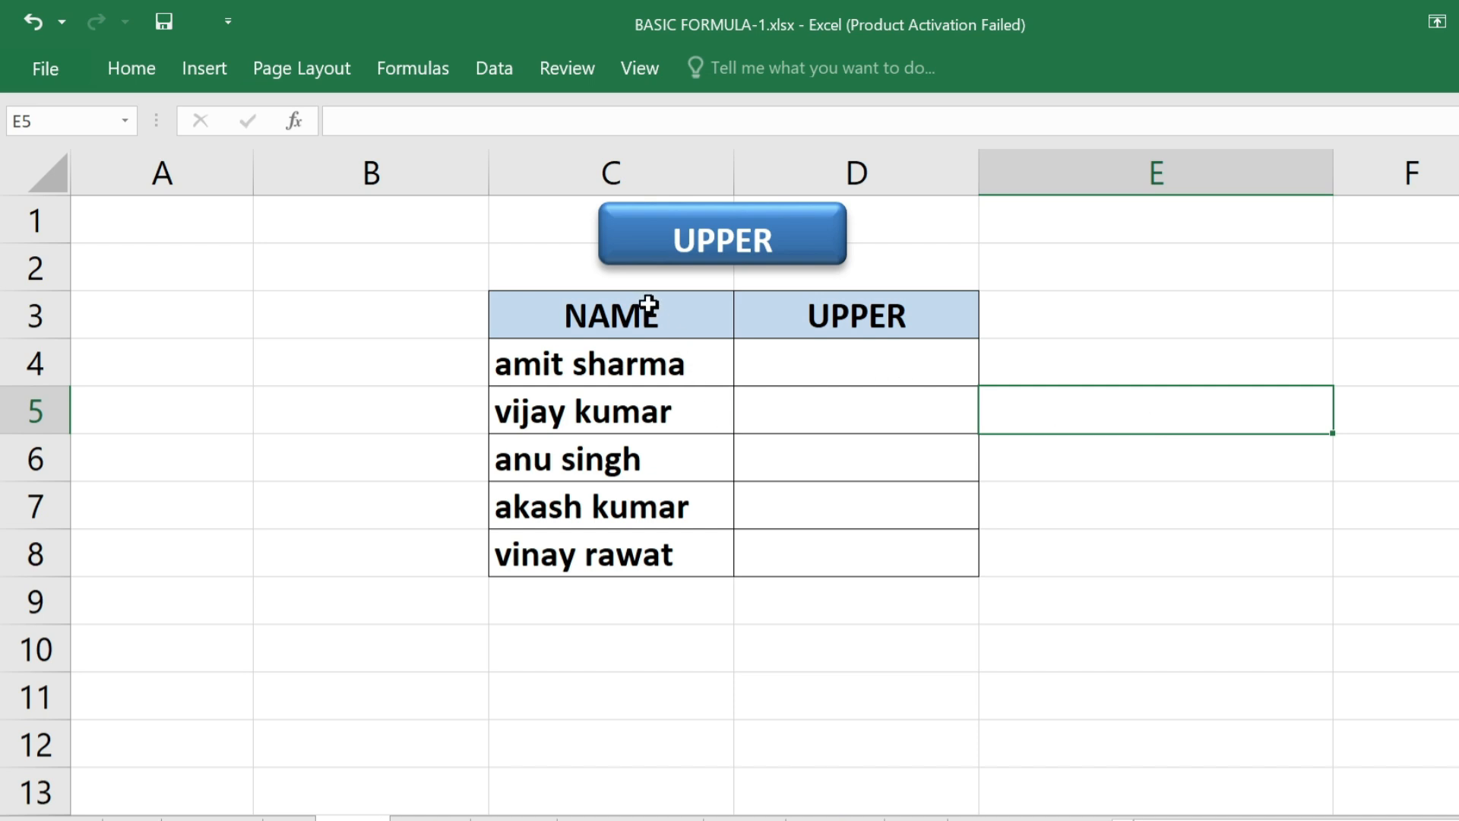
pyautogui.moveTo(647, 304); pyautogui.dragTo(645, 554)
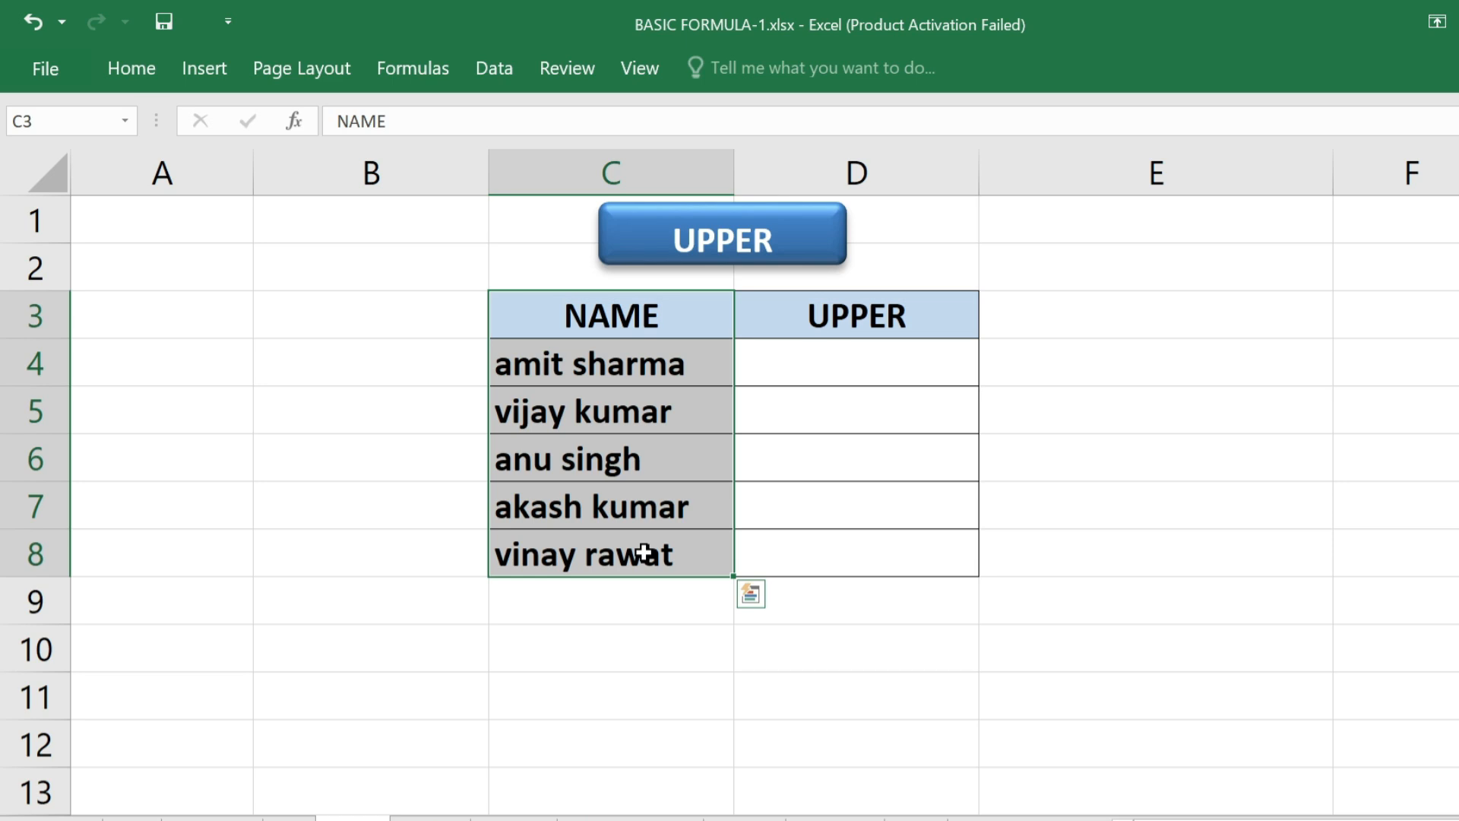
pyautogui.click(815, 374)
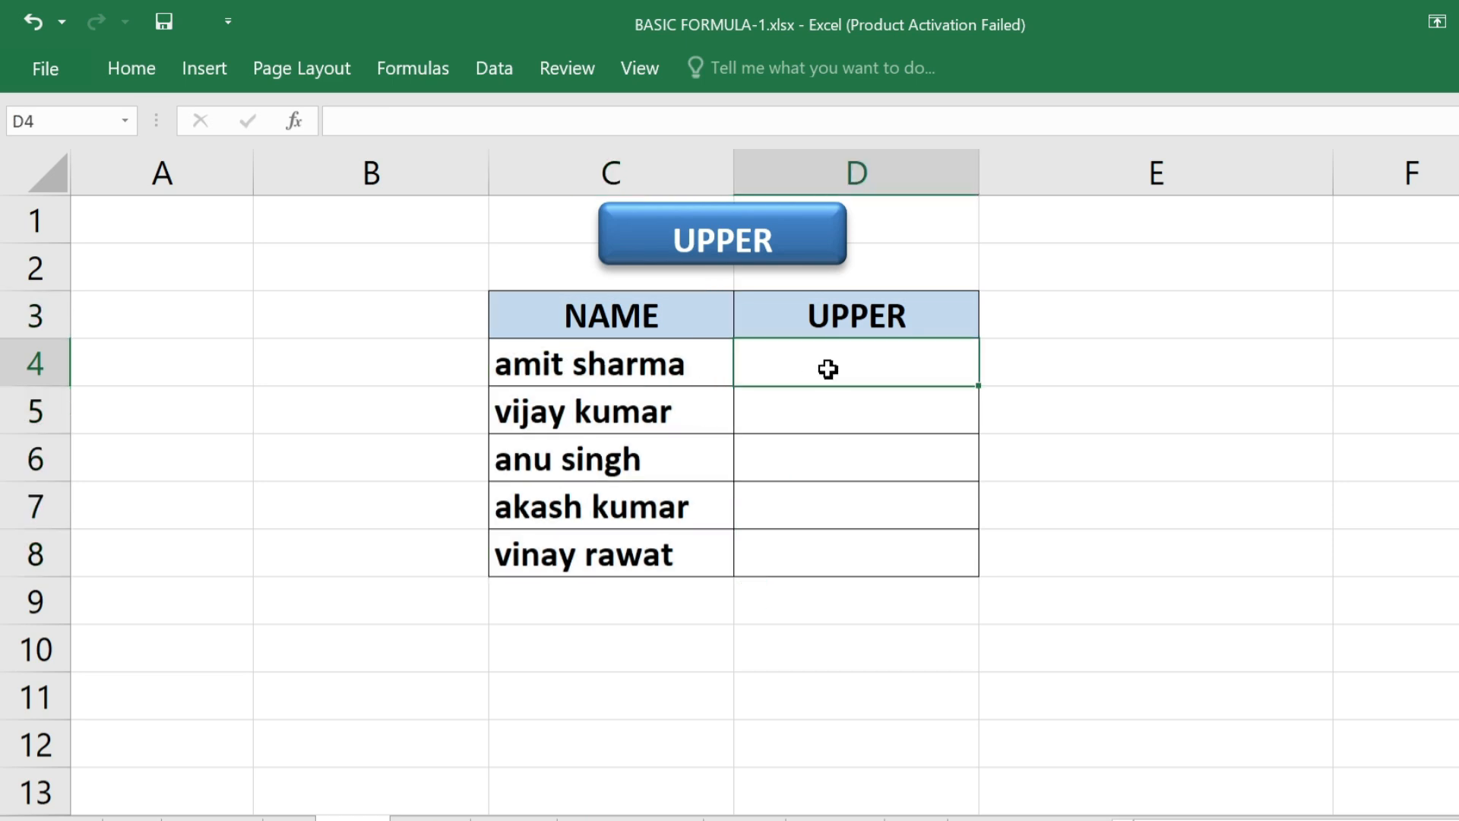
pyautogui.write('=')
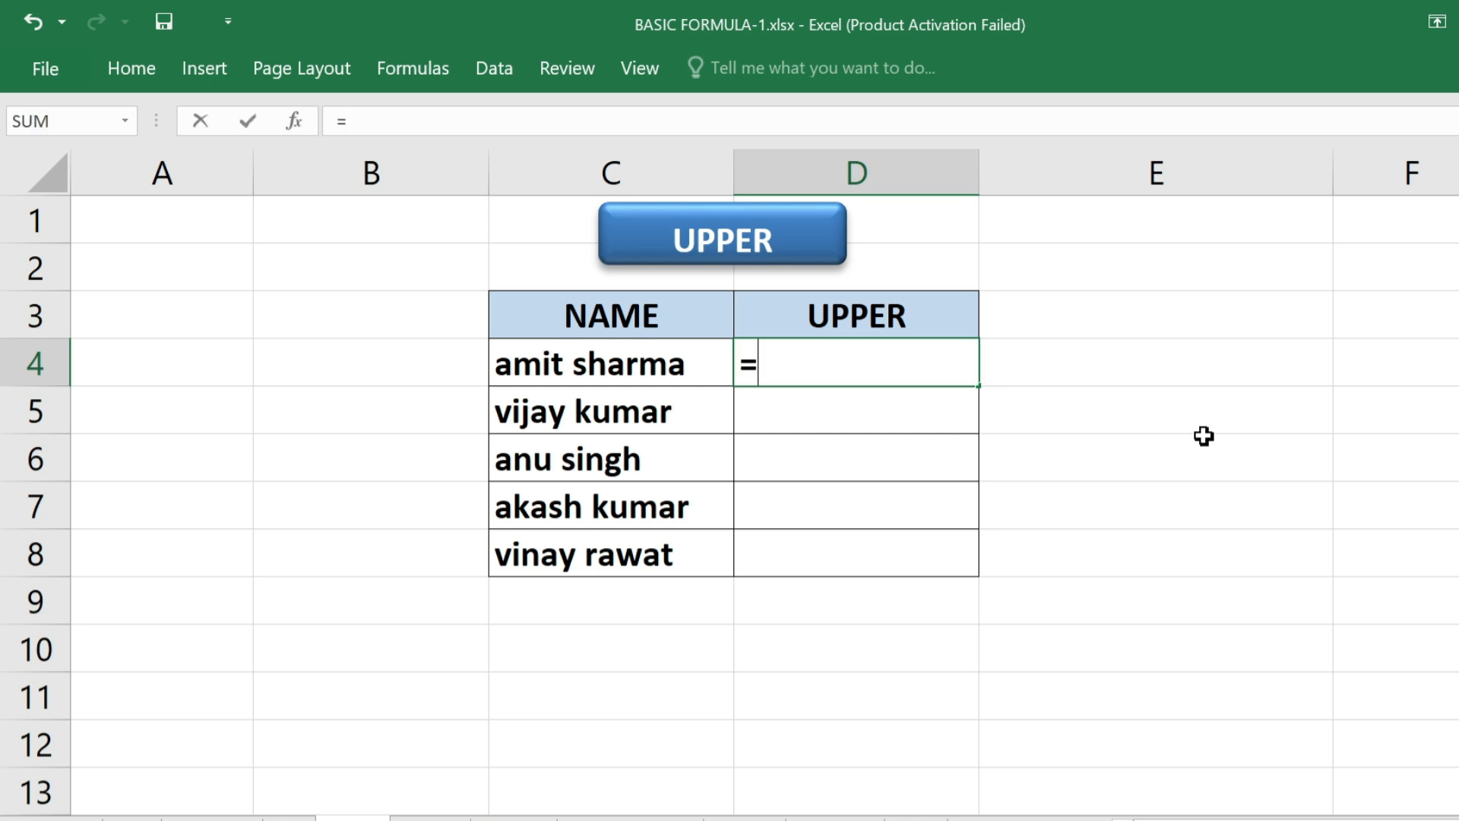
pyautogui.write('UPPER')
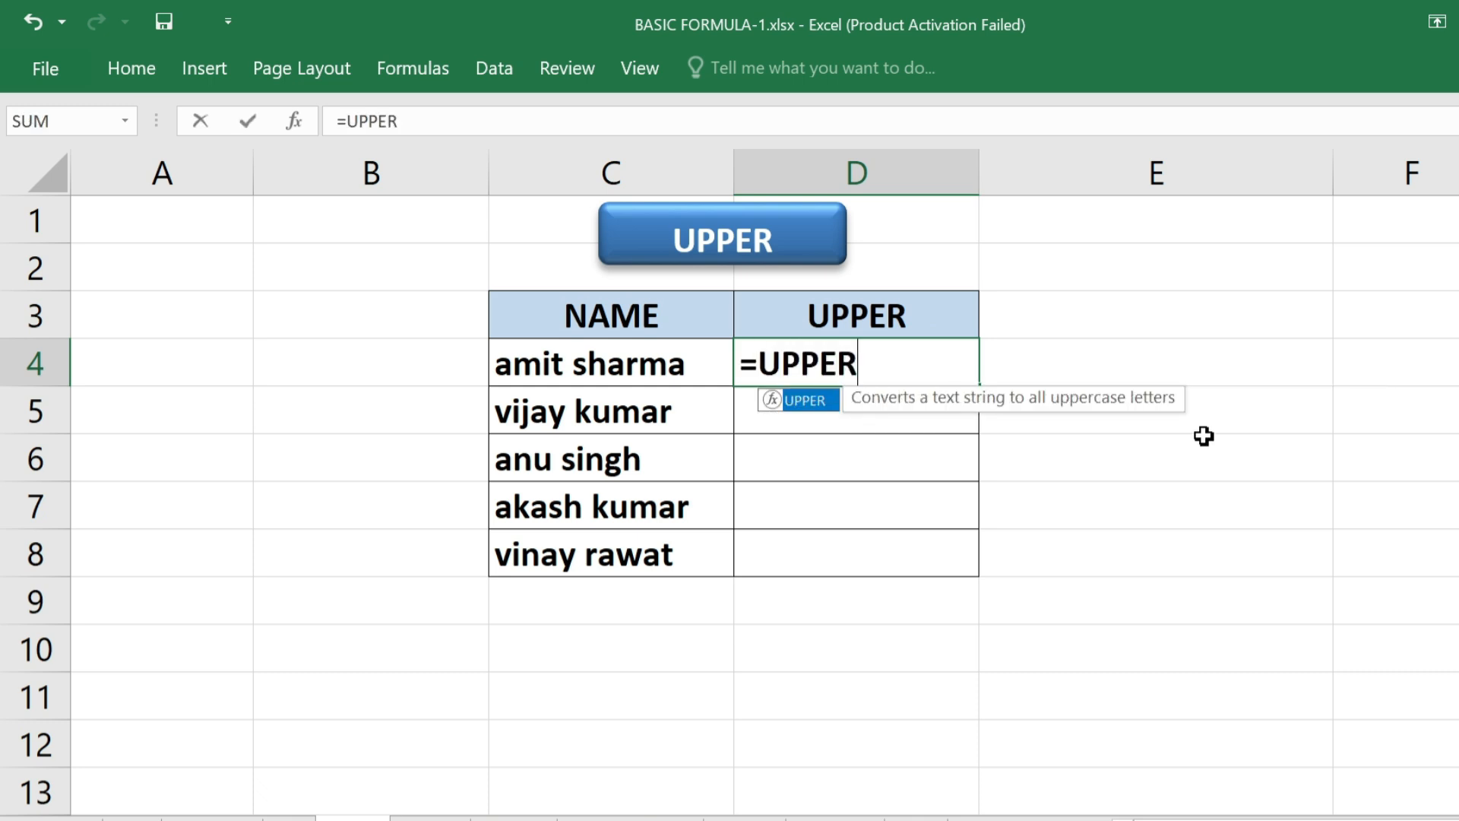
pyautogui.write('(')
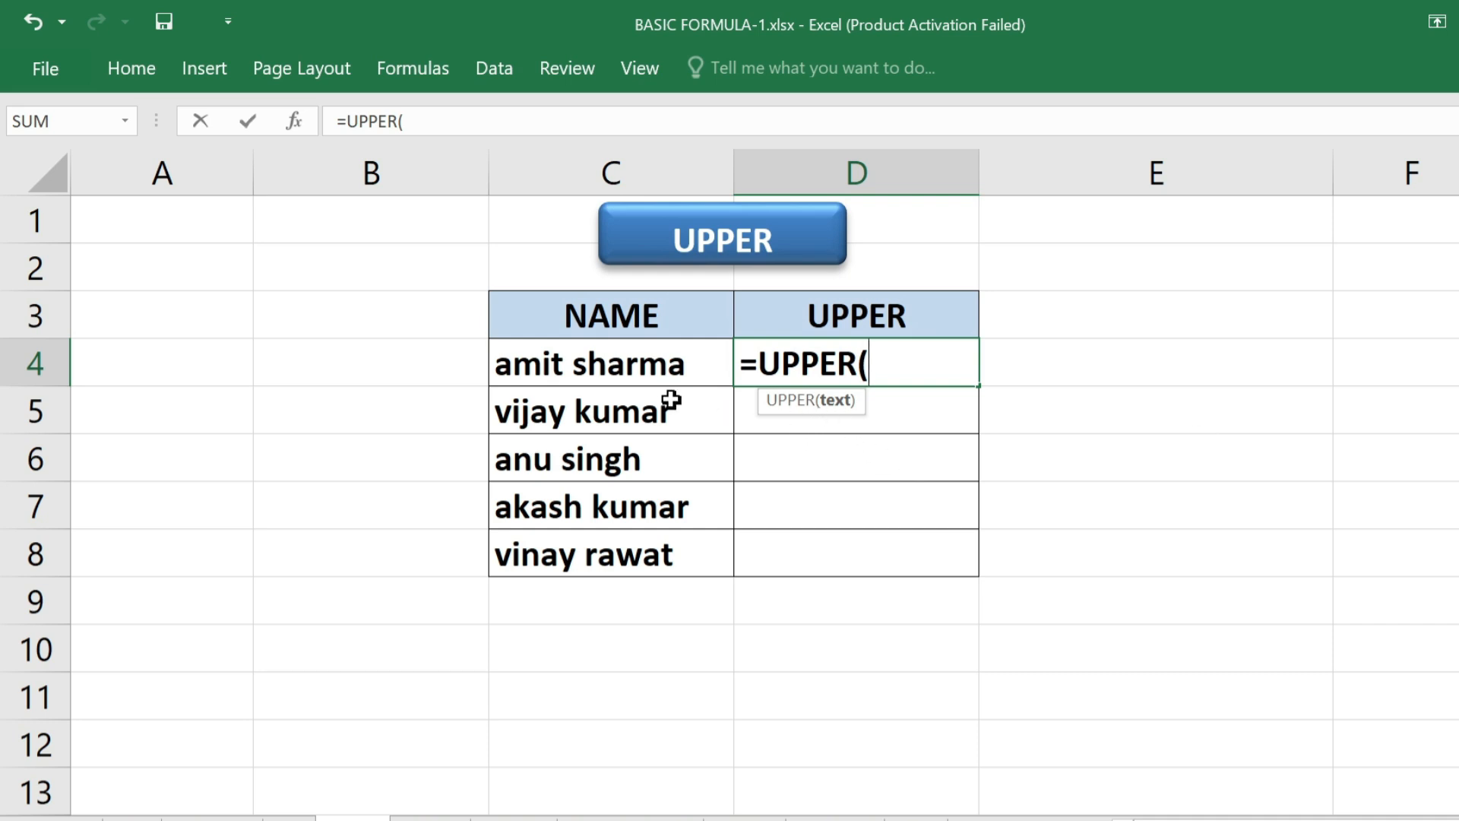
pyautogui.click(651, 372)
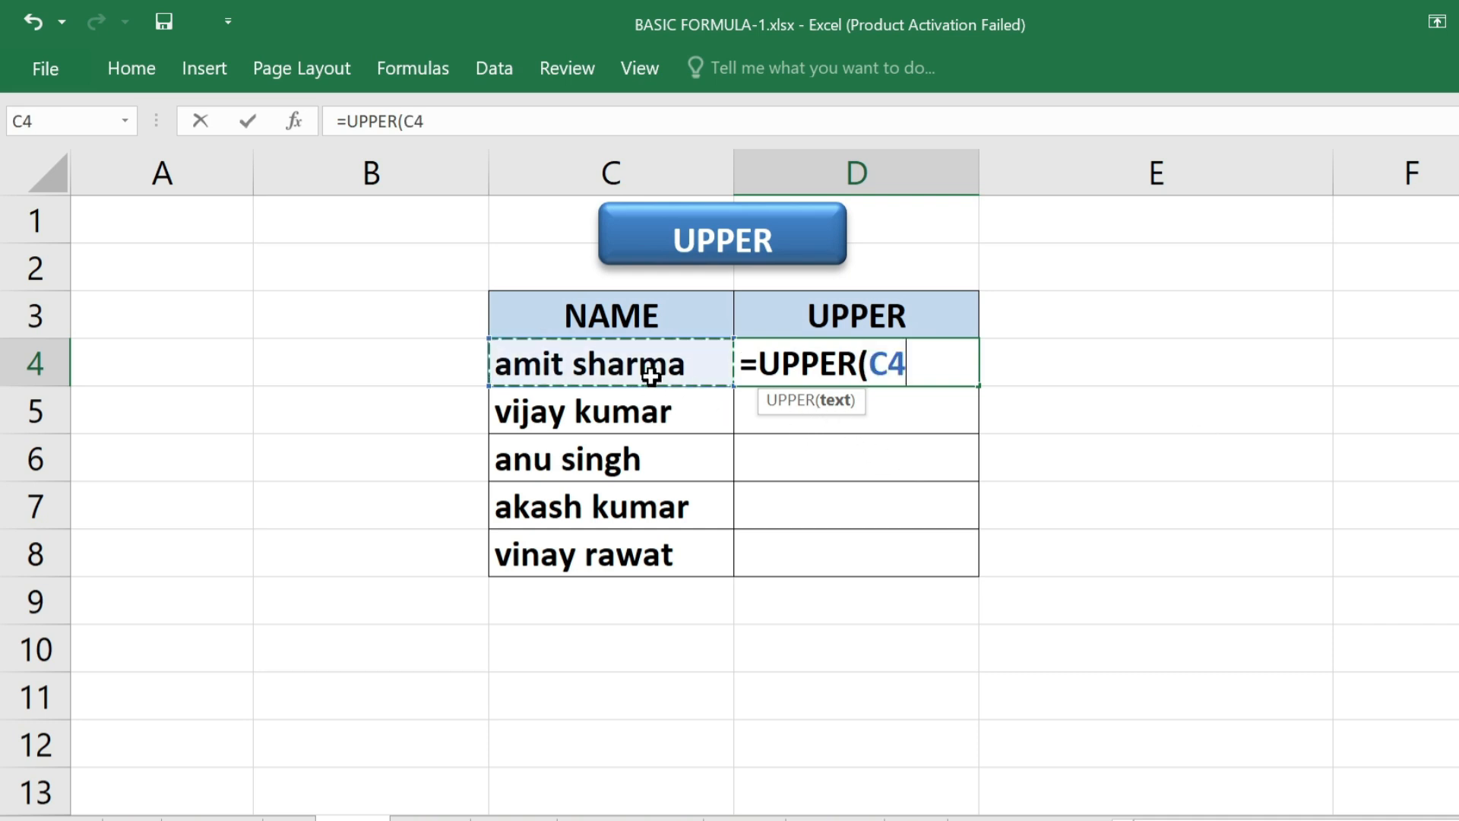
pyautogui.write(')')
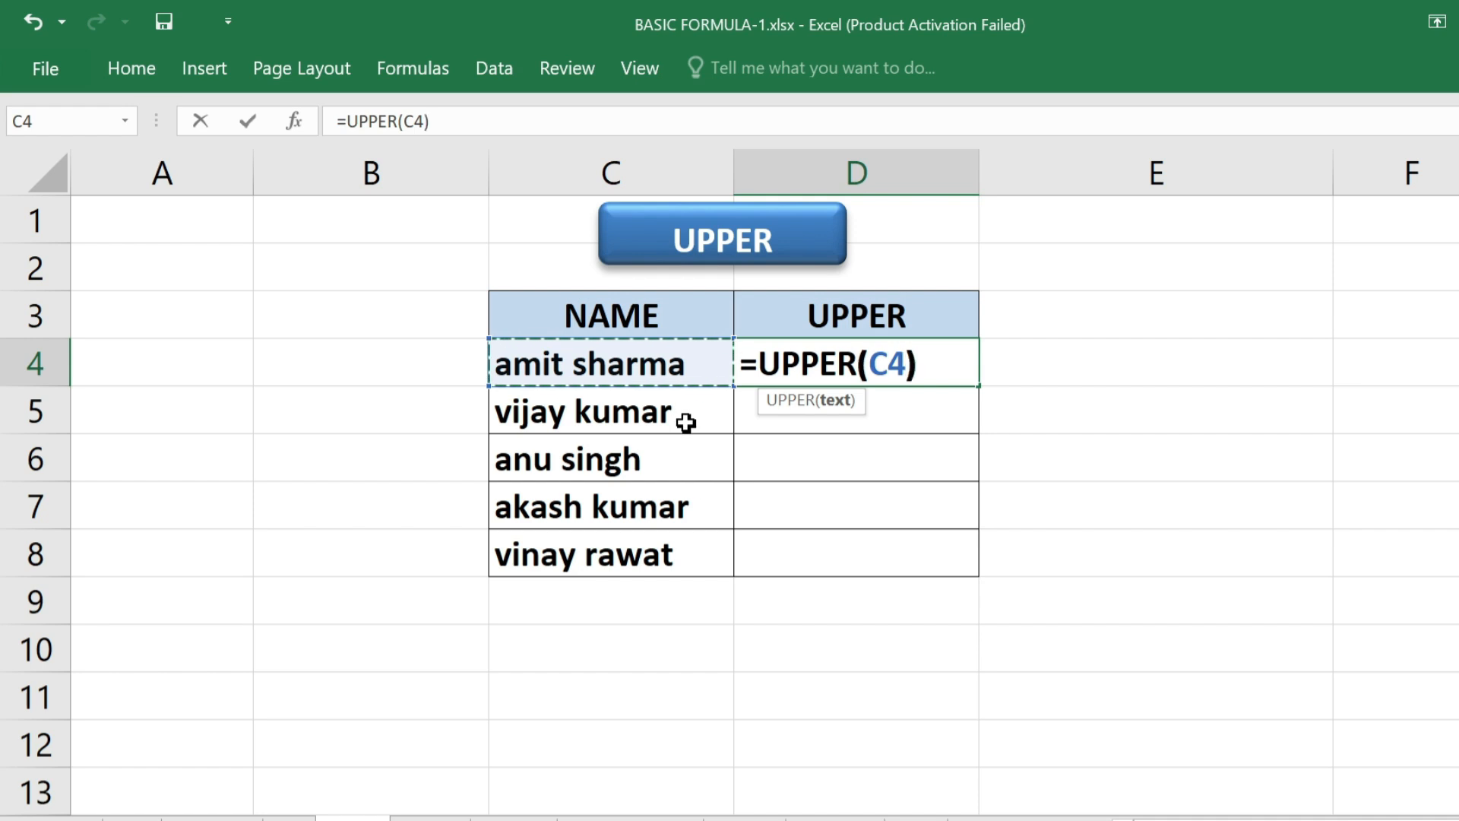
pyautogui.press('Return')
pyautogui.click(859, 363)
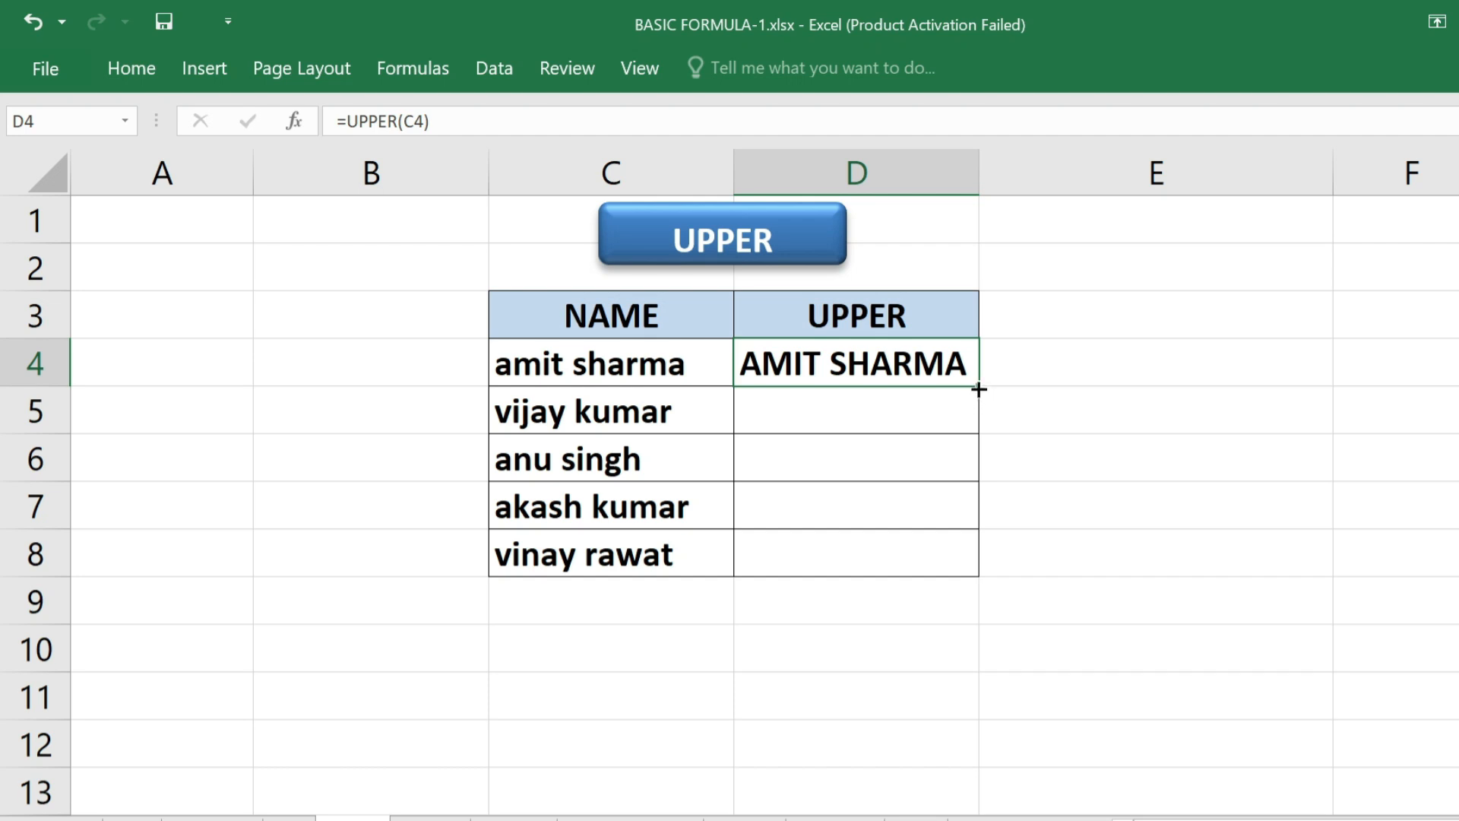
pyautogui.moveTo(979, 389); pyautogui.dragTo(982, 565)
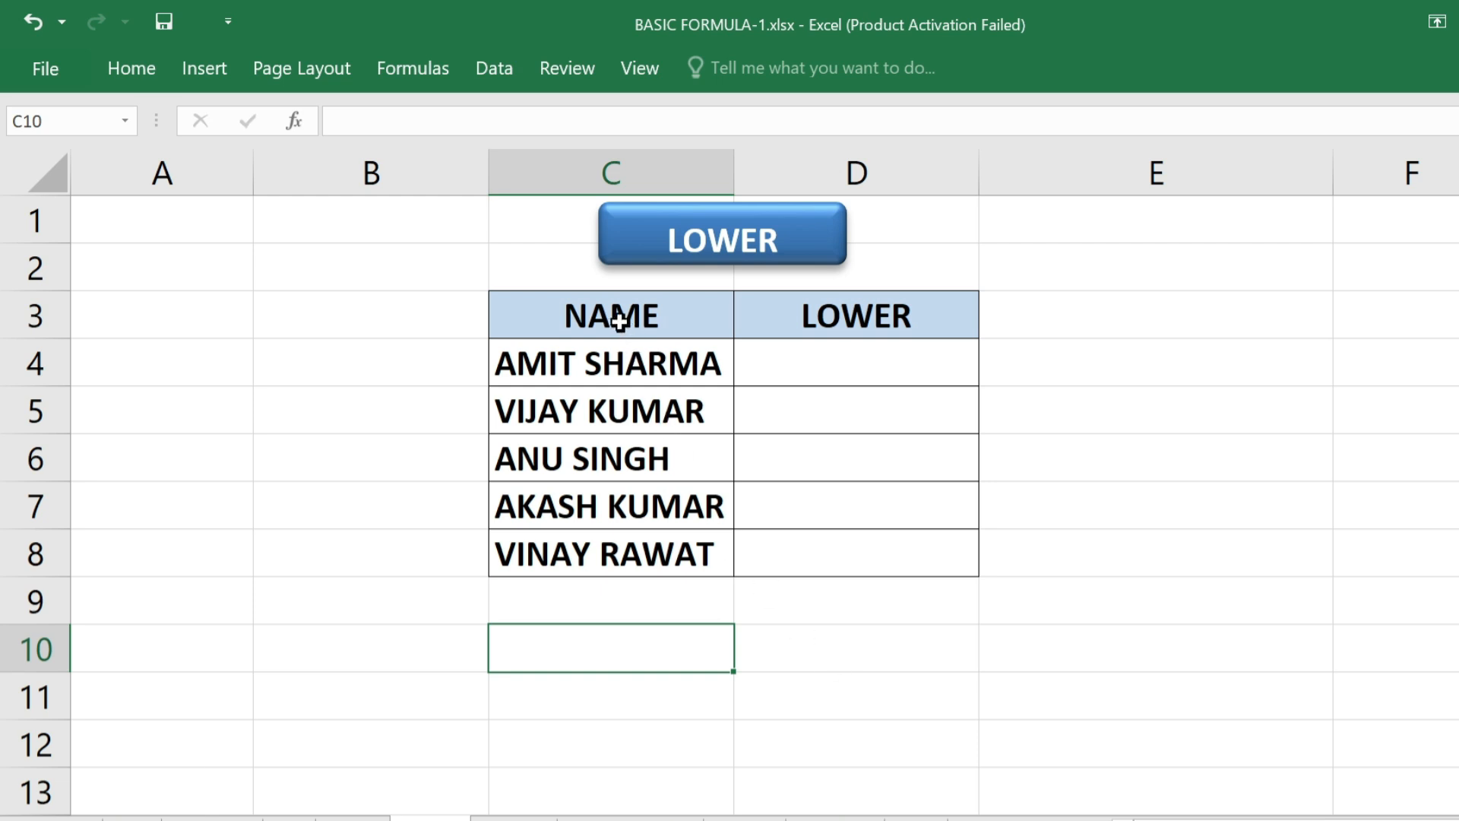
# On the LOWER sheet, convert the name to lowercase in D4 with =LOWER(C4) and fill down to D8
pyautogui.click(613, 320)
pyautogui.moveTo(613, 319); pyautogui.dragTo(628, 553)
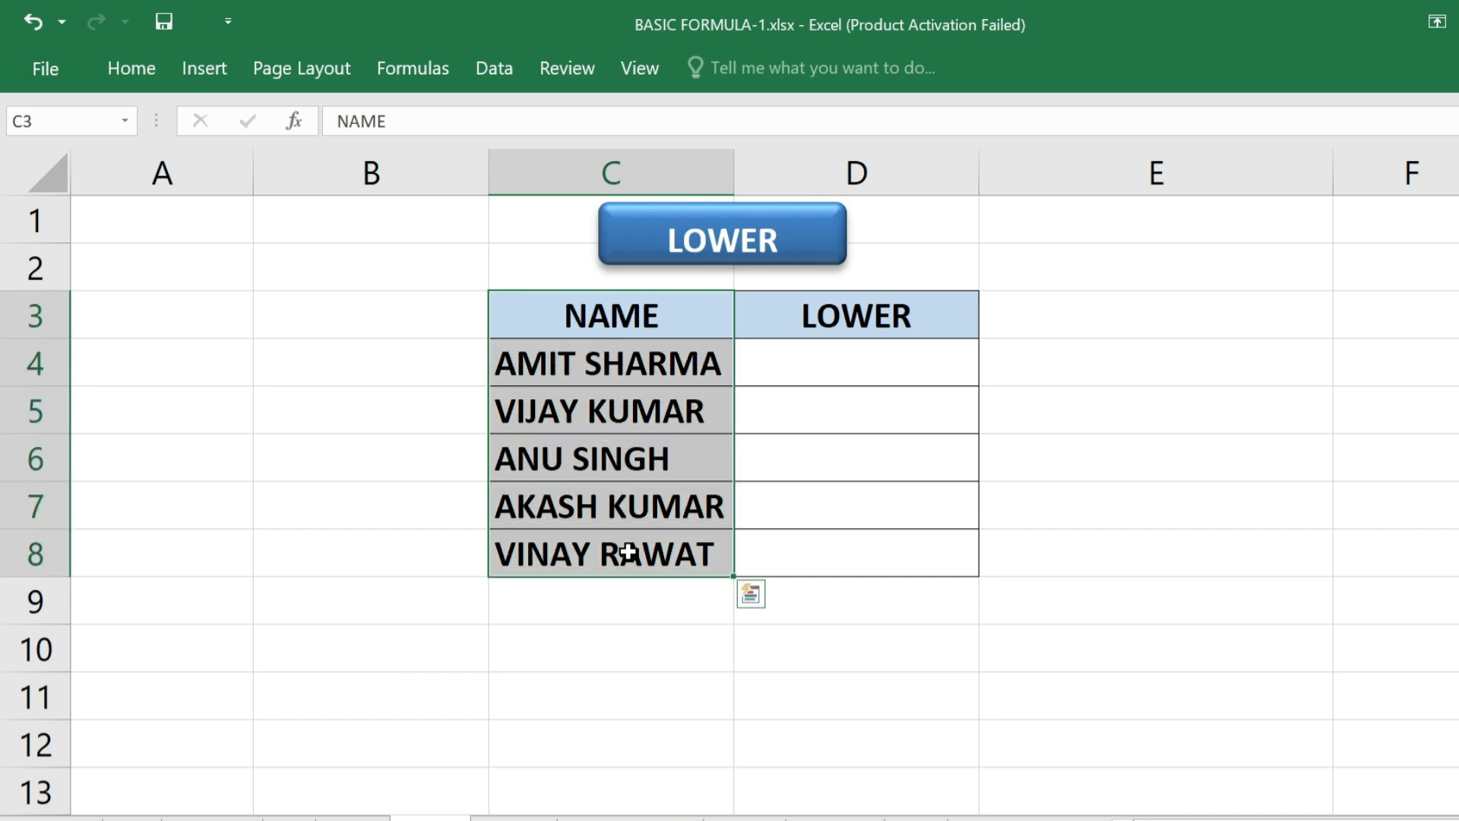
pyautogui.click(915, 369)
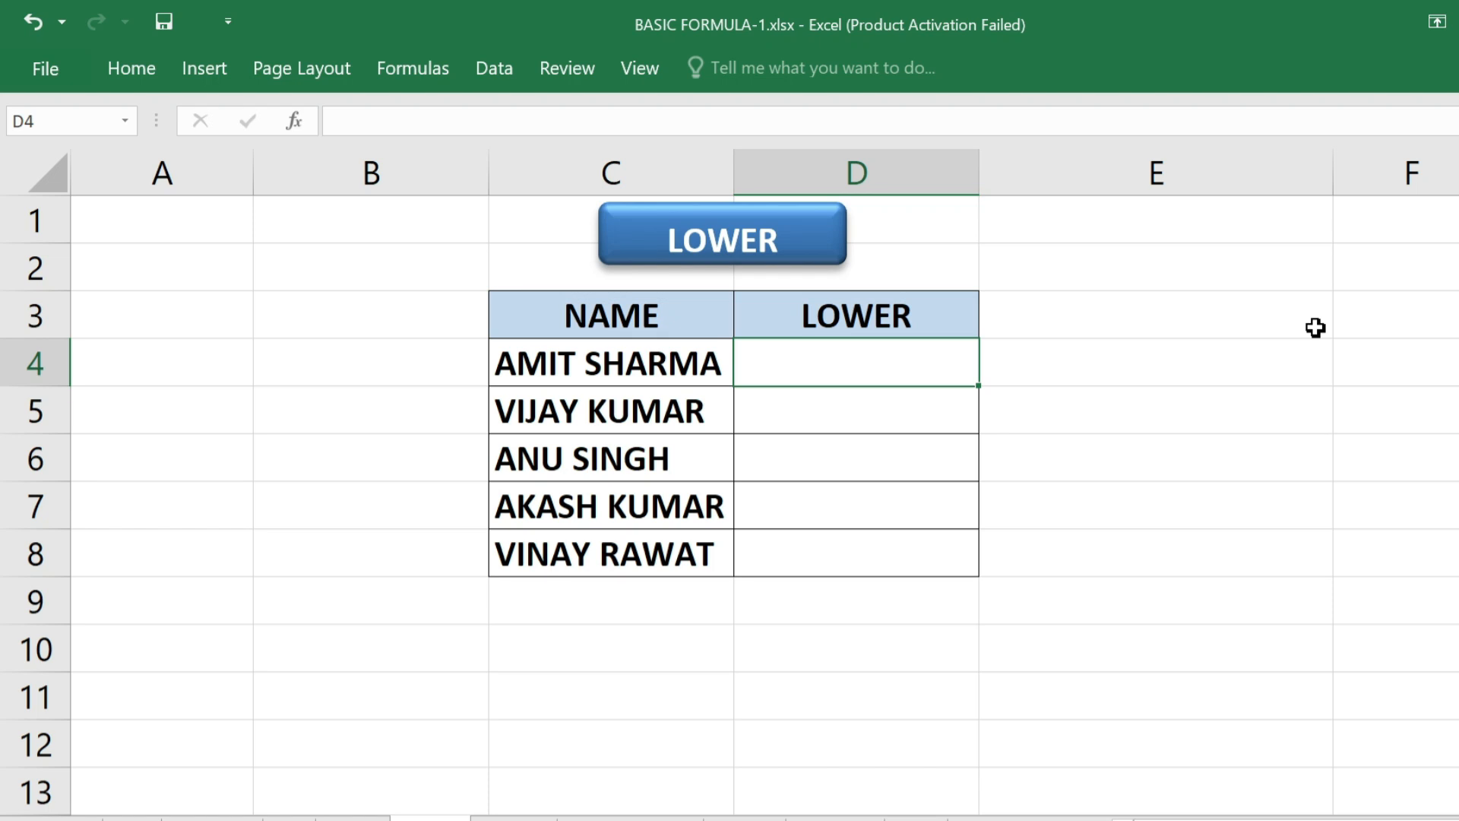
pyautogui.write('=L')
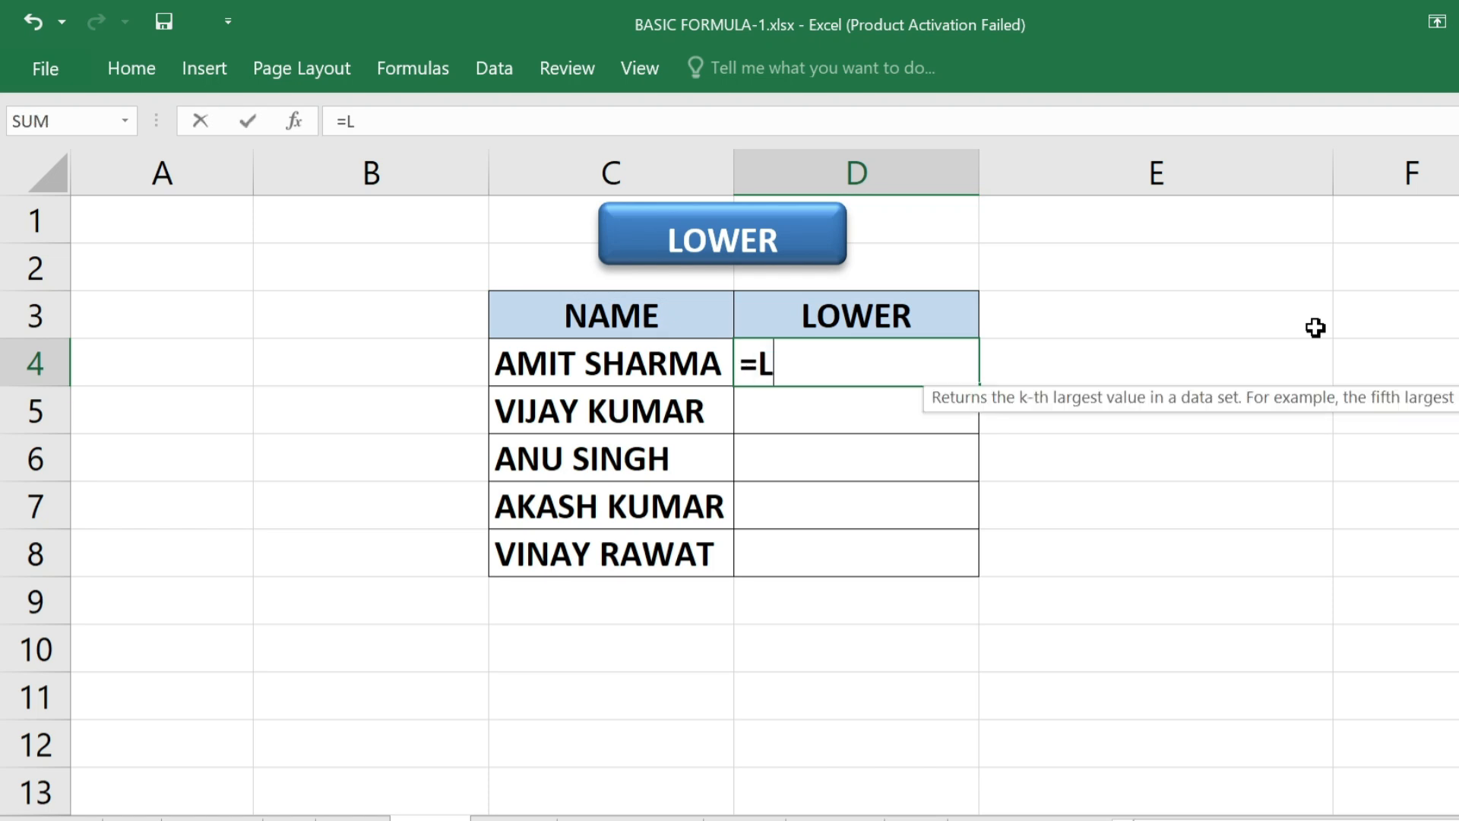
pyautogui.write('OWER(')
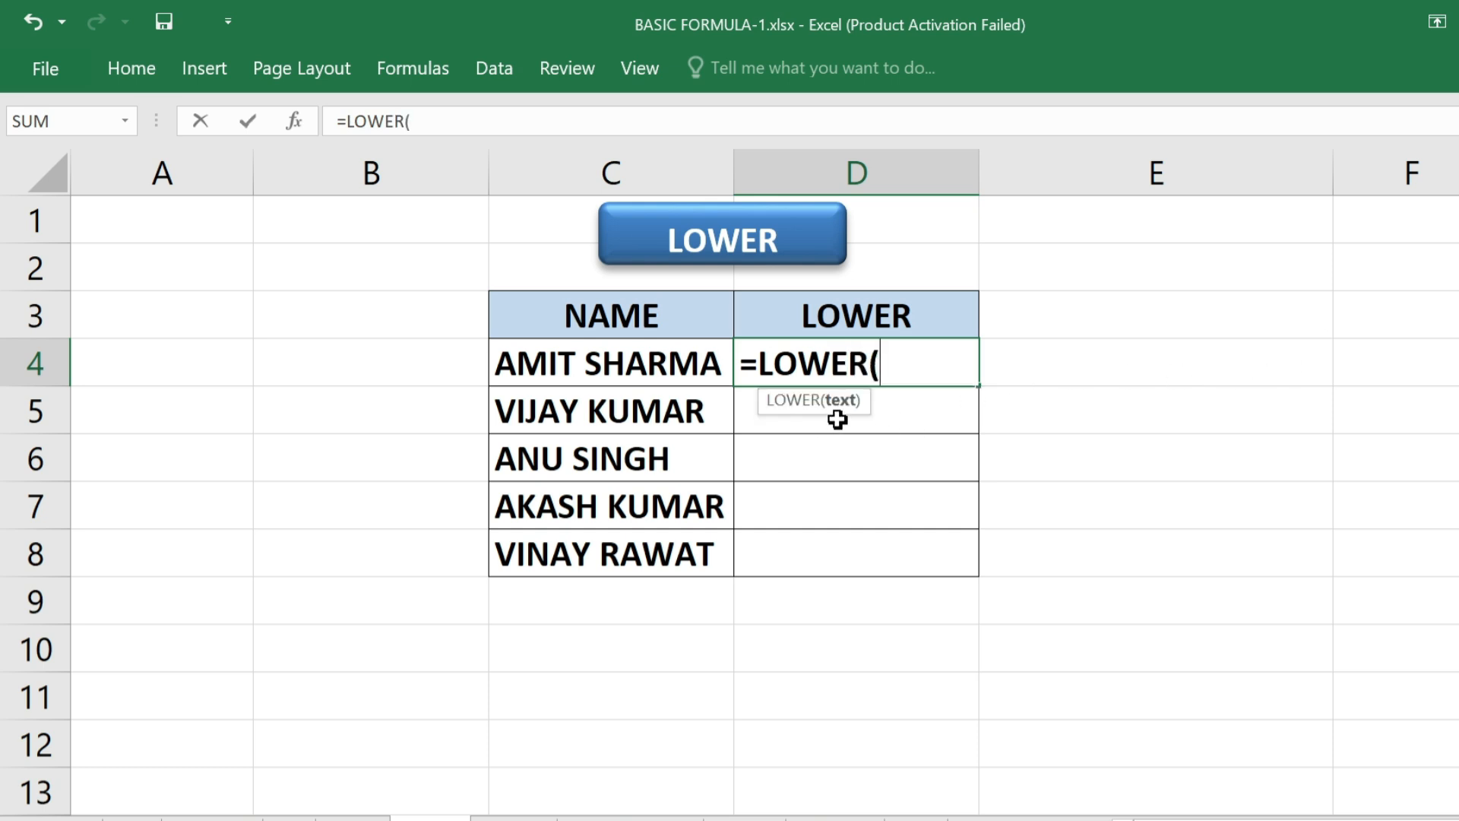
pyautogui.click(637, 376)
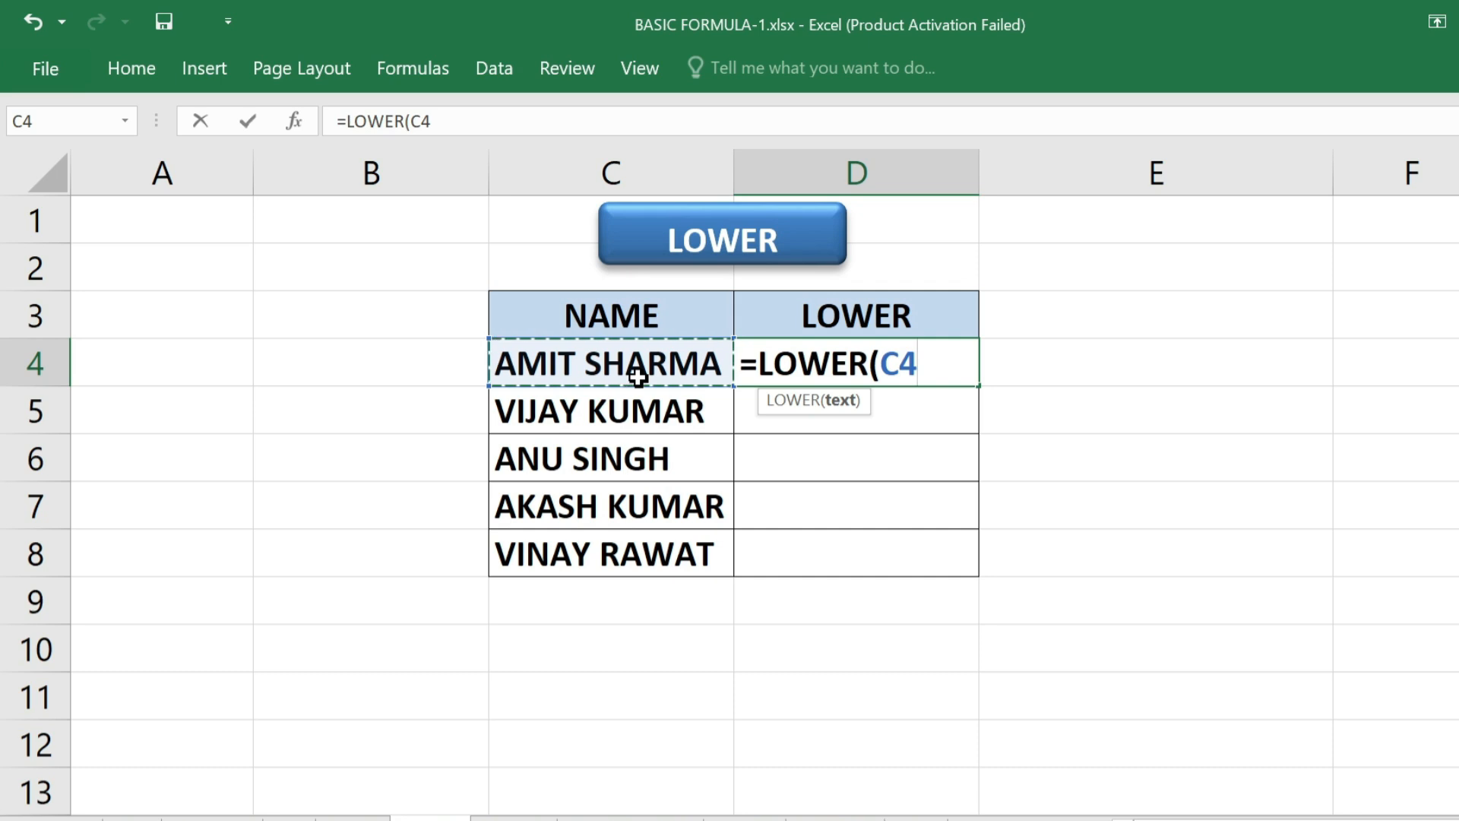
pyautogui.hotkey('ctrl', 'Return')
pyautogui.press('Return')
pyautogui.click(853, 363)
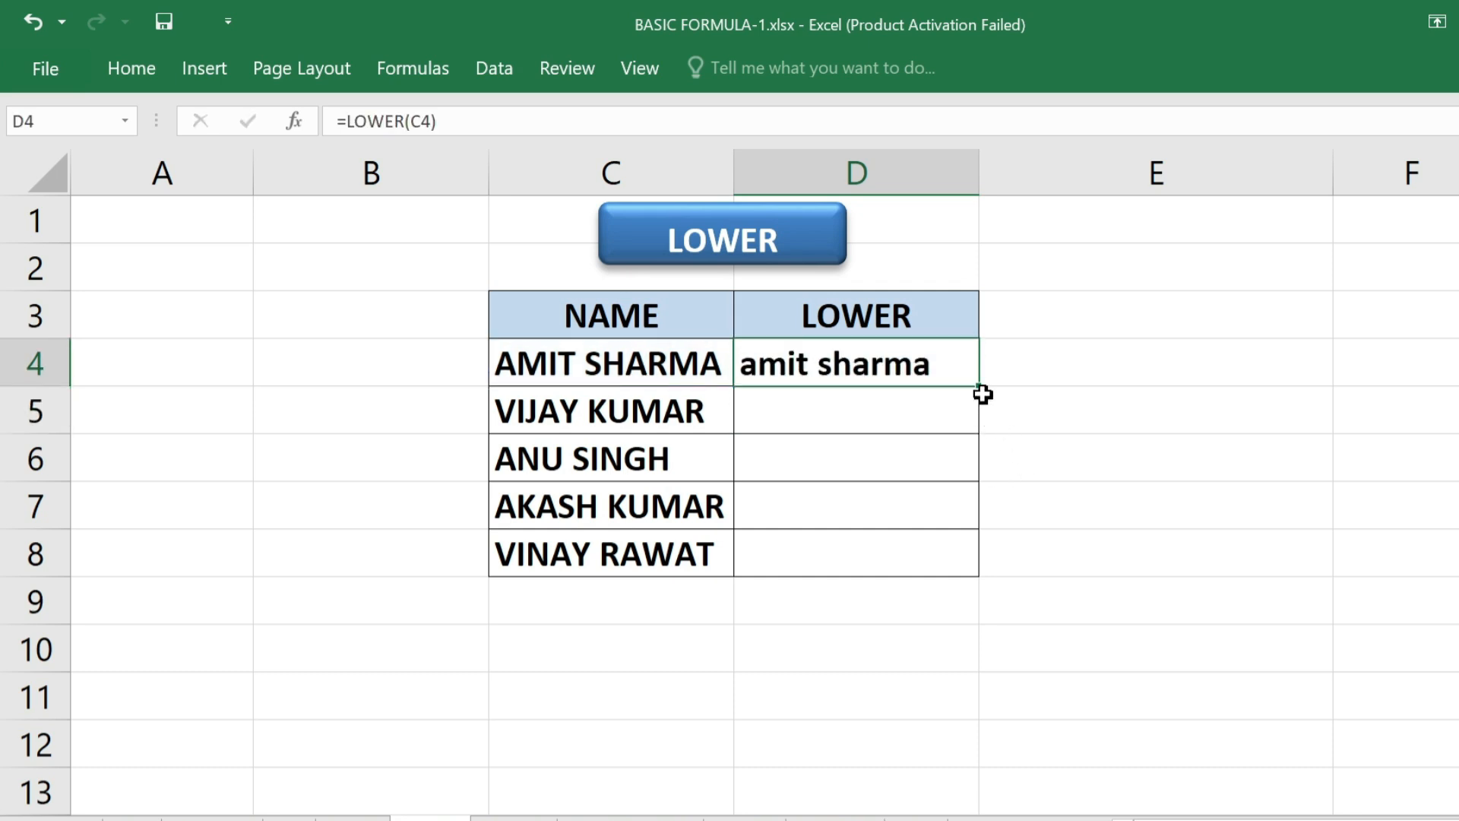
pyautogui.moveTo(978, 397); pyautogui.dragTo(979, 578)
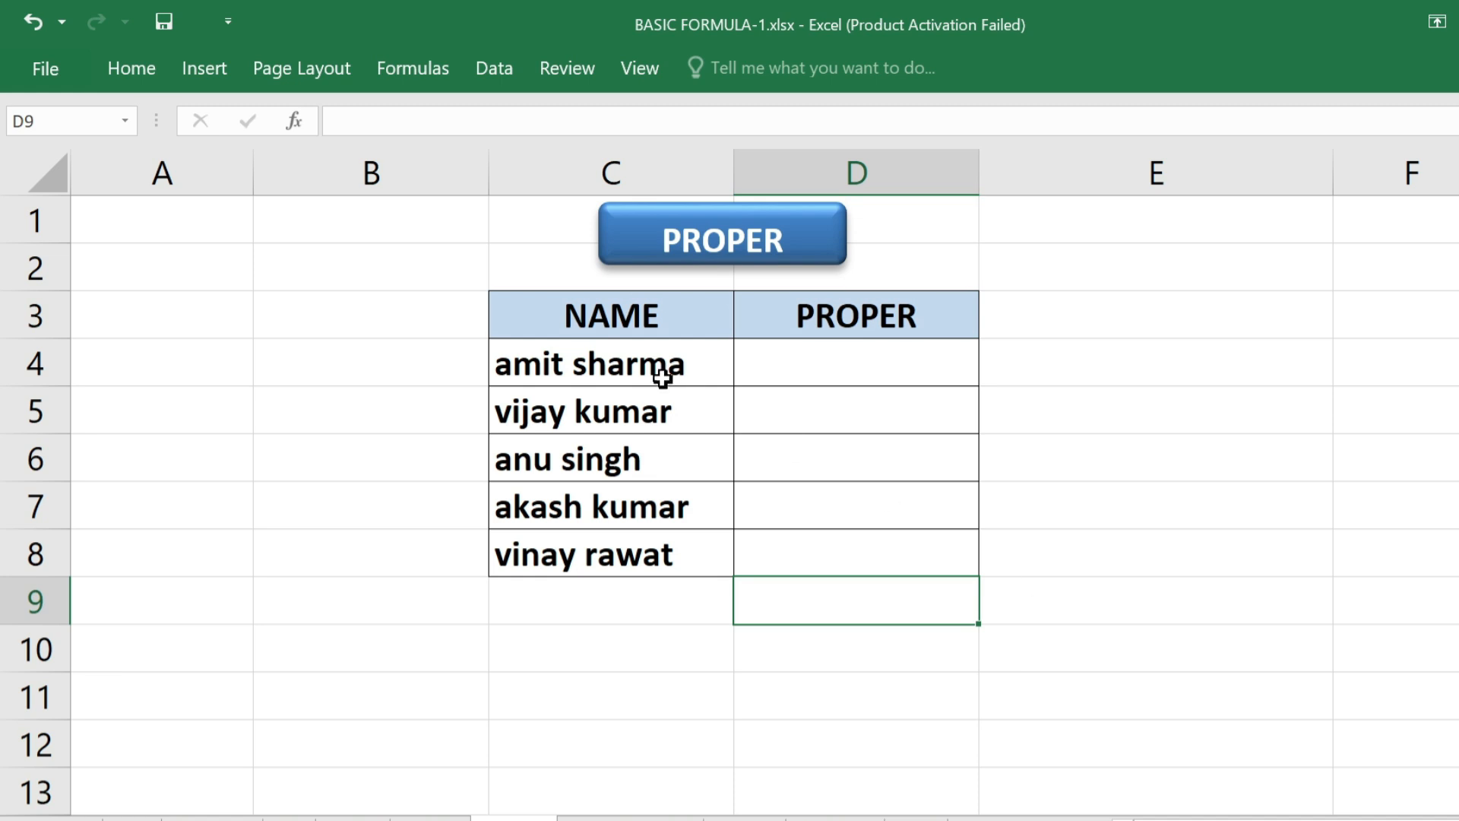
# On the PROPER sheet, convert the name to proper case in D4 with =PROPER(C4) and fill down to D8
pyautogui.moveTo(661, 316); pyautogui.dragTo(640, 542)
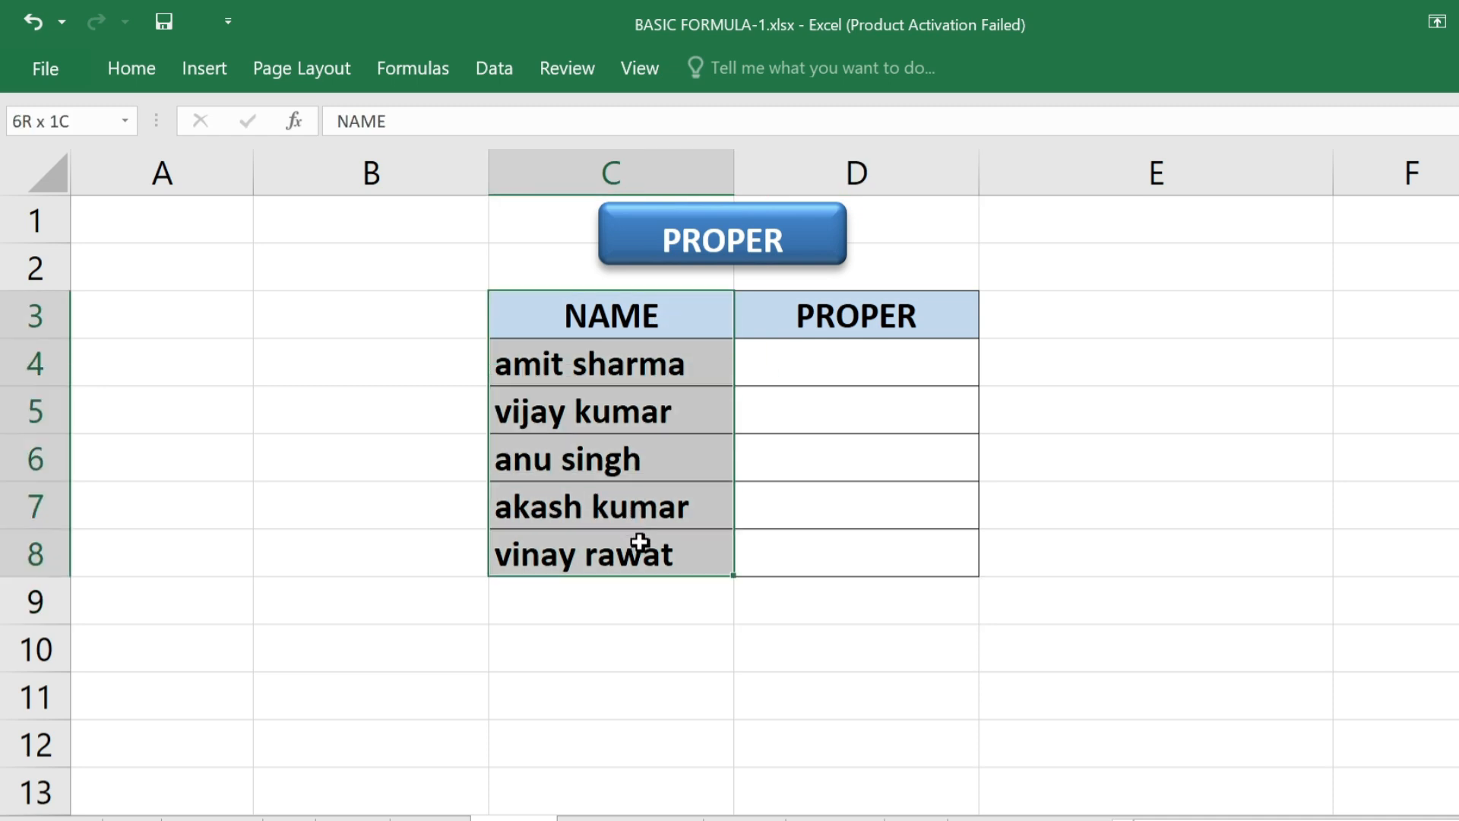
pyautogui.click(909, 370)
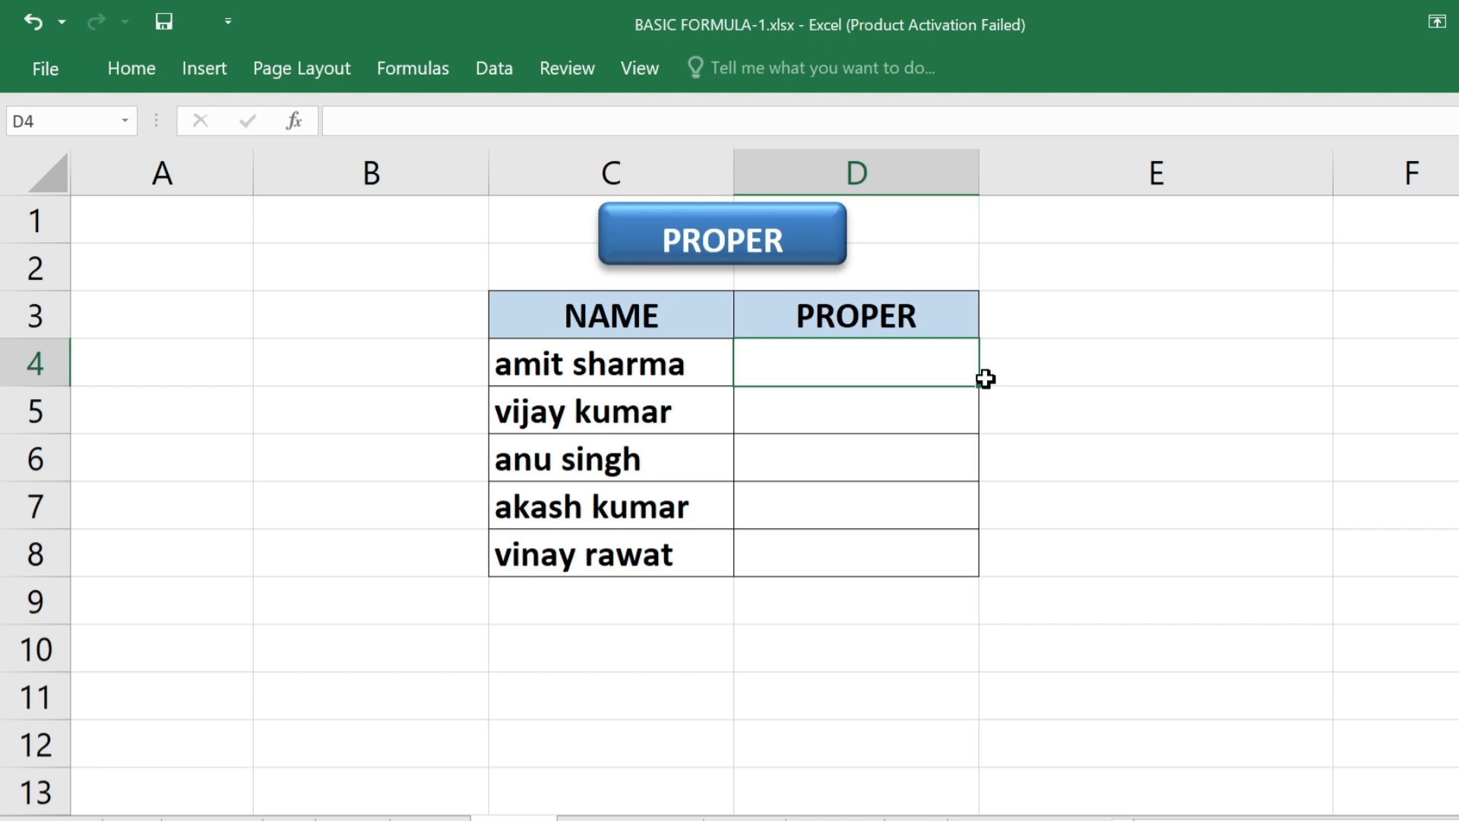
pyautogui.write('=PR')
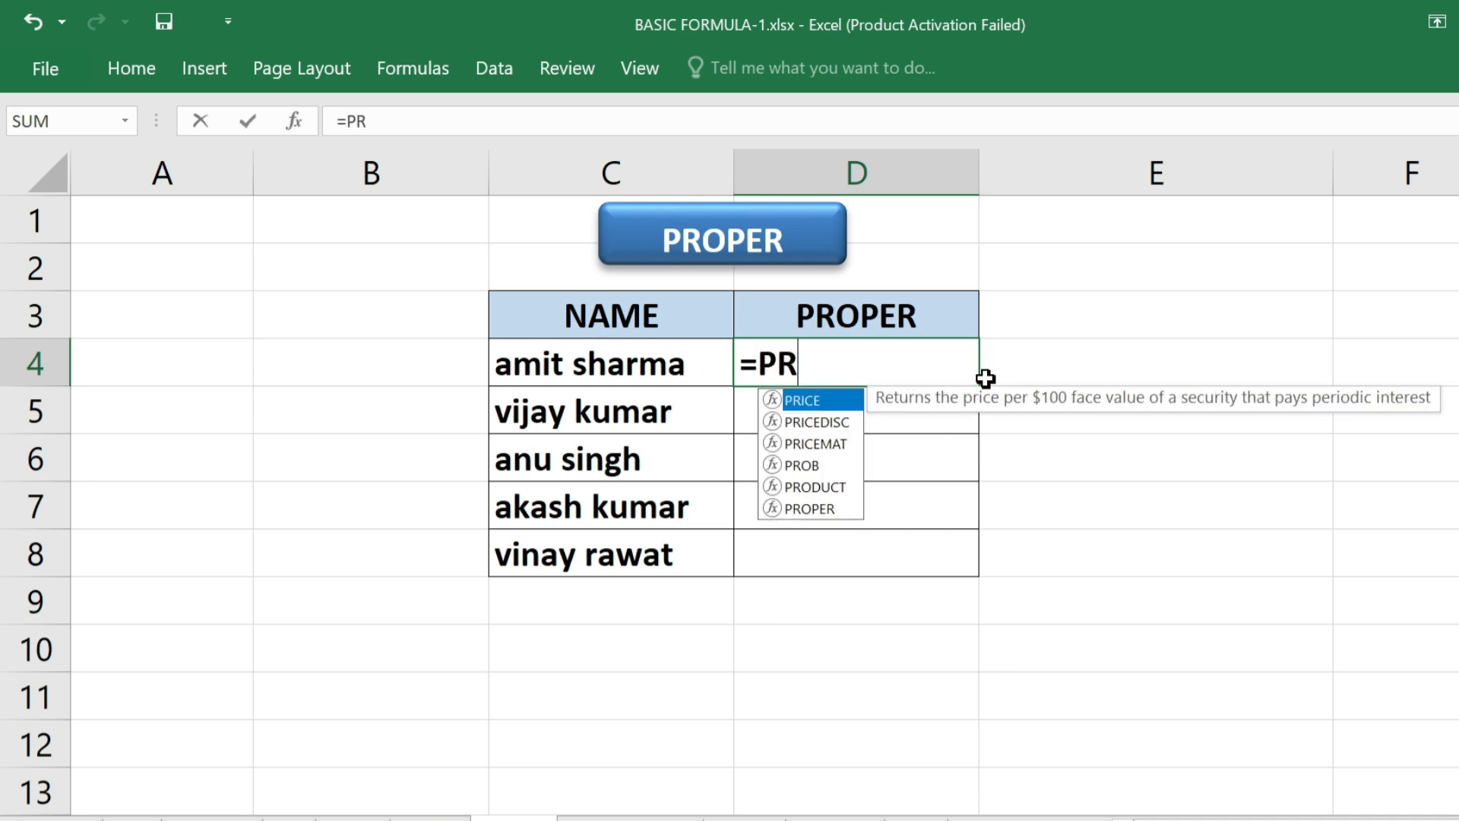
pyautogui.write('OPER(')
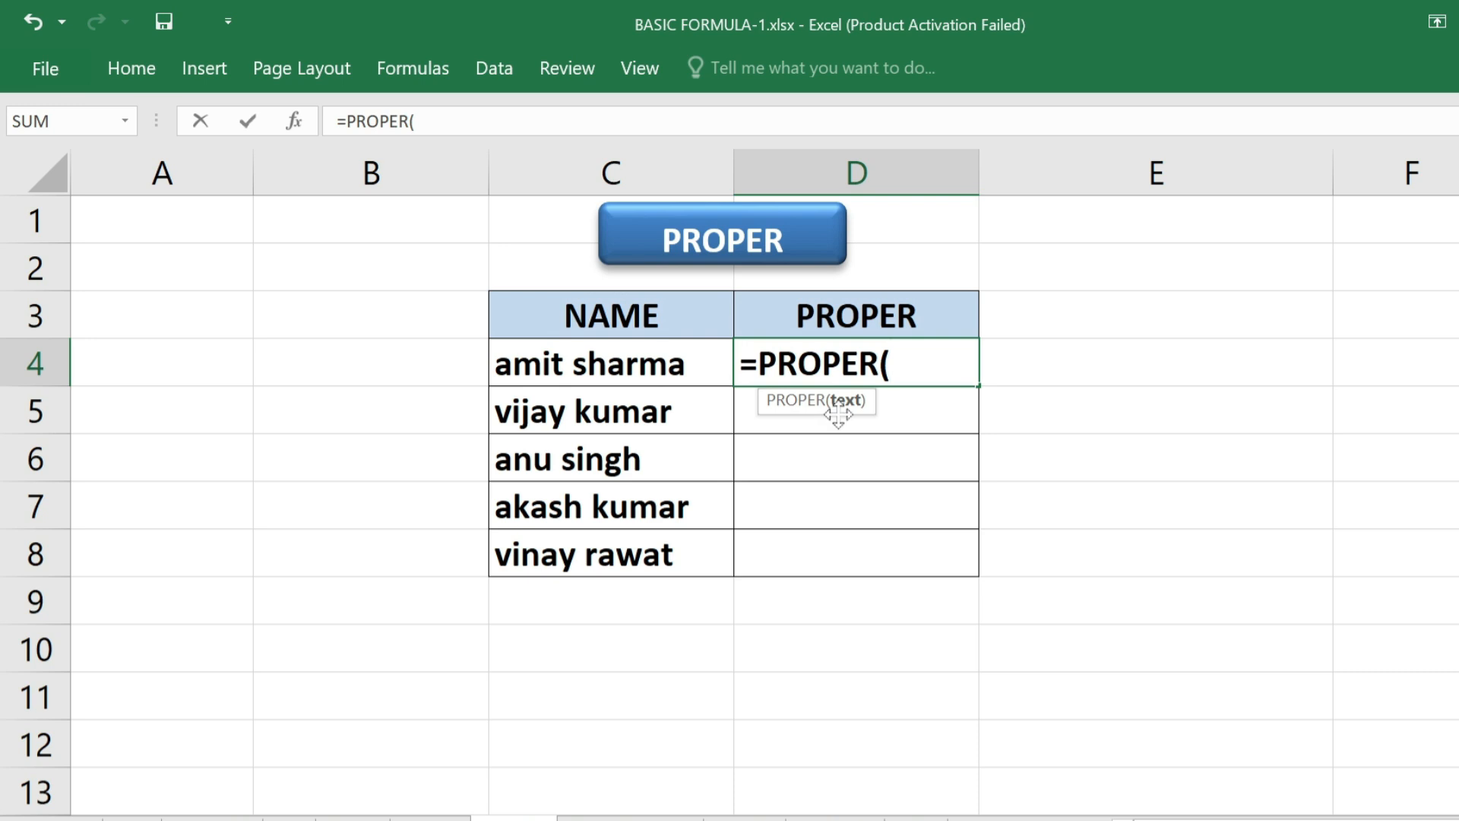
pyautogui.click(611, 370)
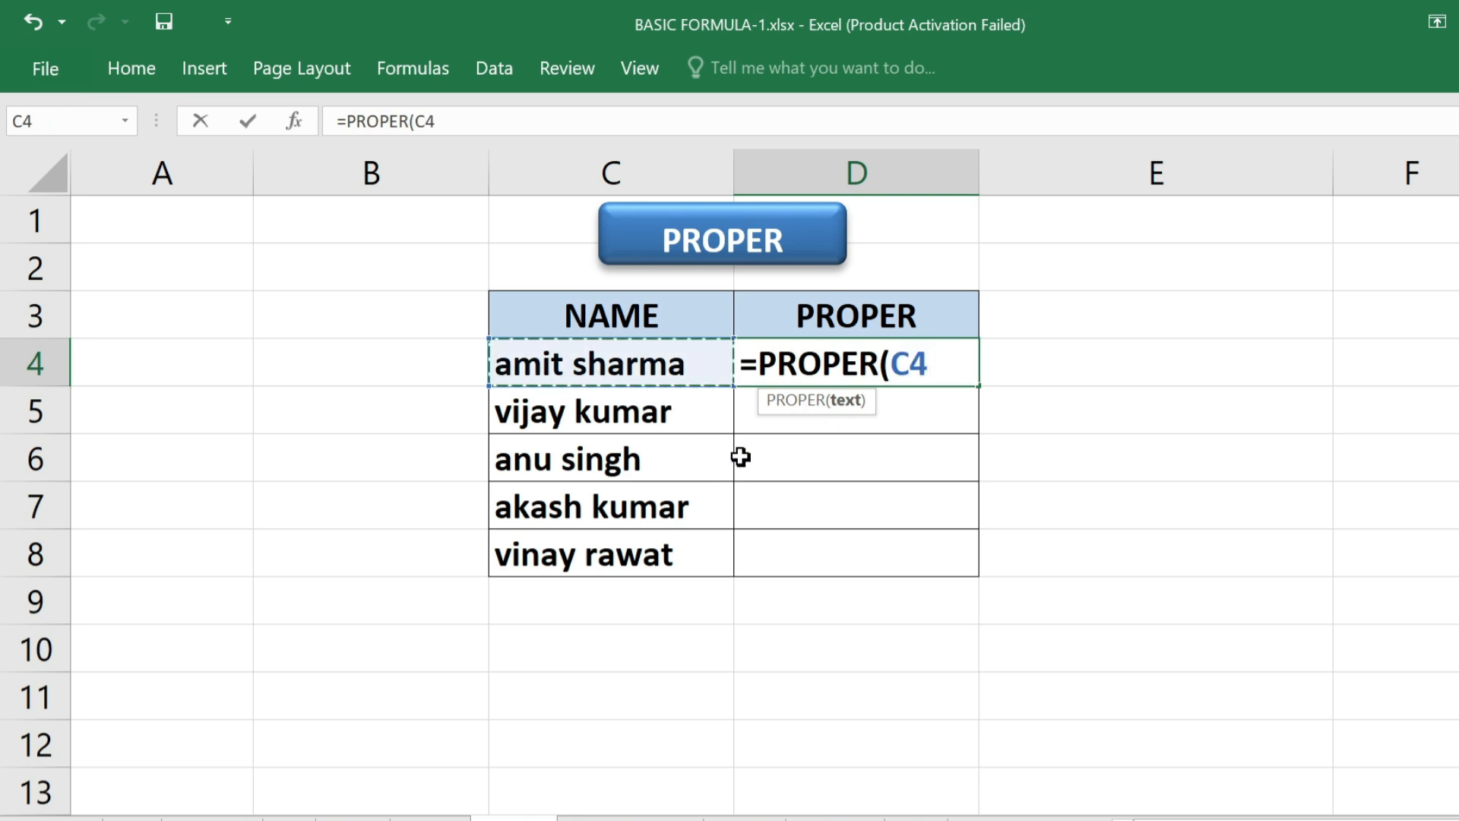
pyautogui.write(')')
pyautogui.press('Return')
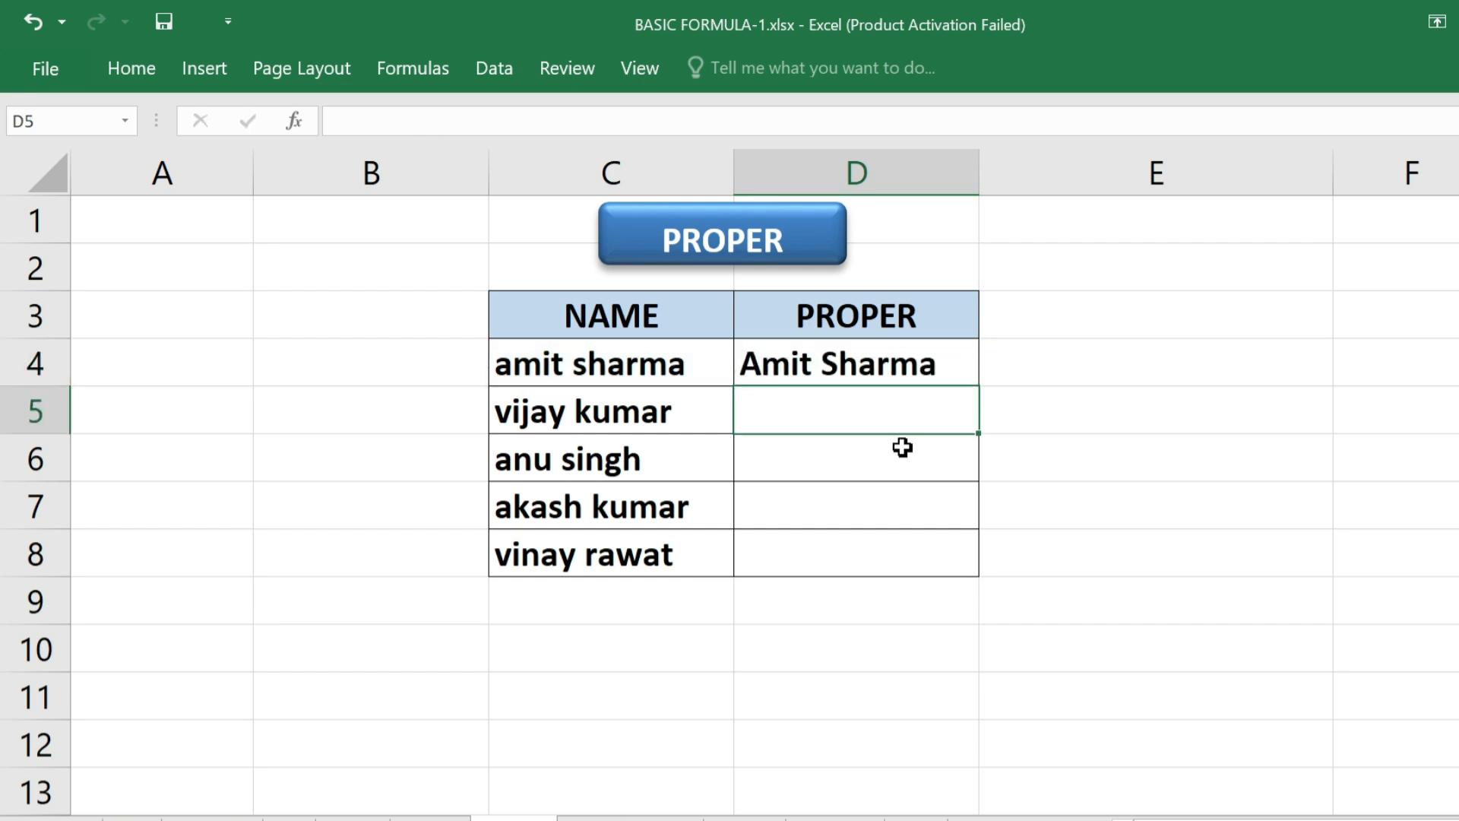
pyautogui.click(918, 372)
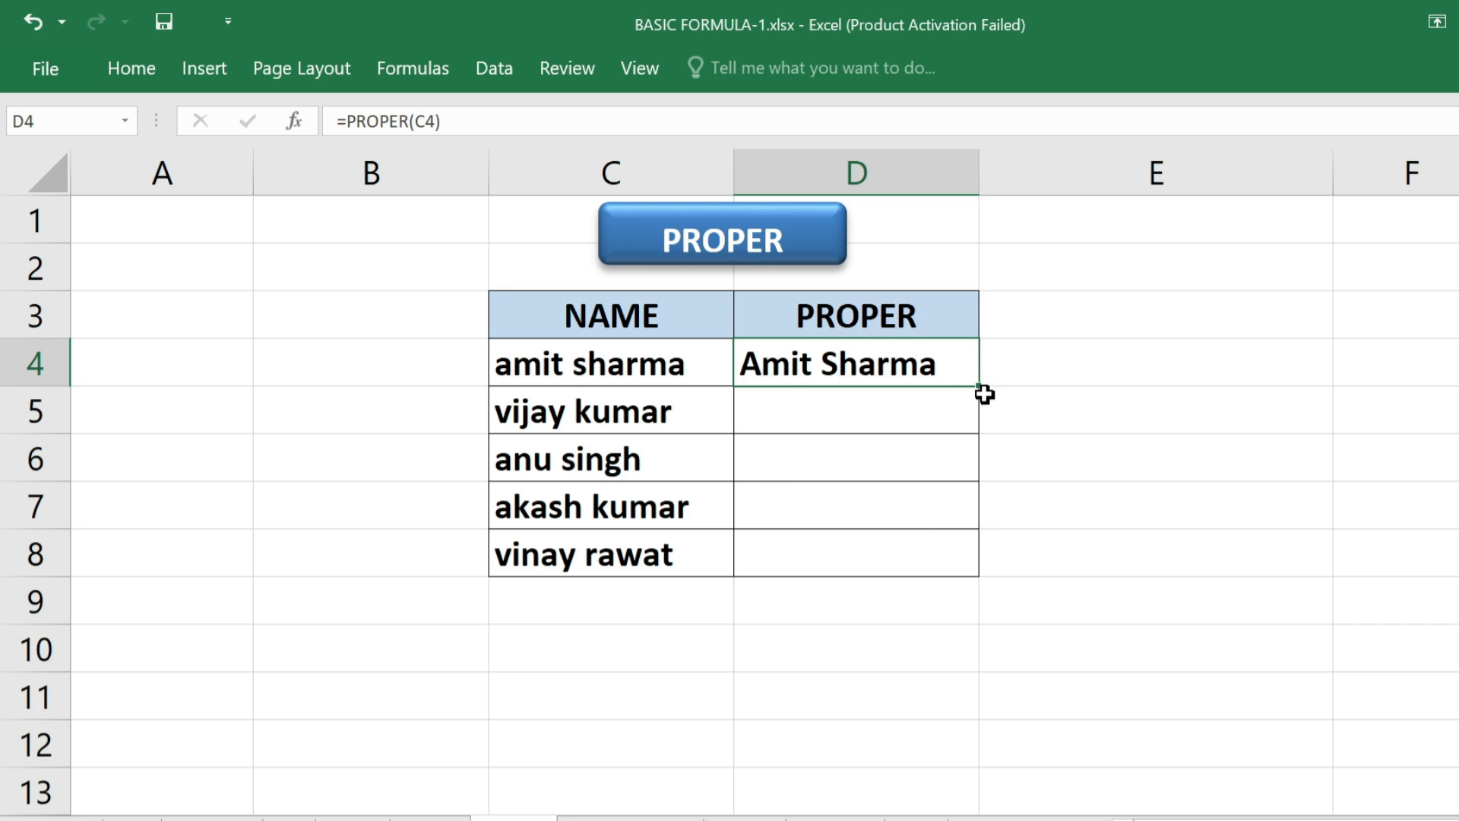
pyautogui.moveTo(979, 389); pyautogui.dragTo(1019, 559)
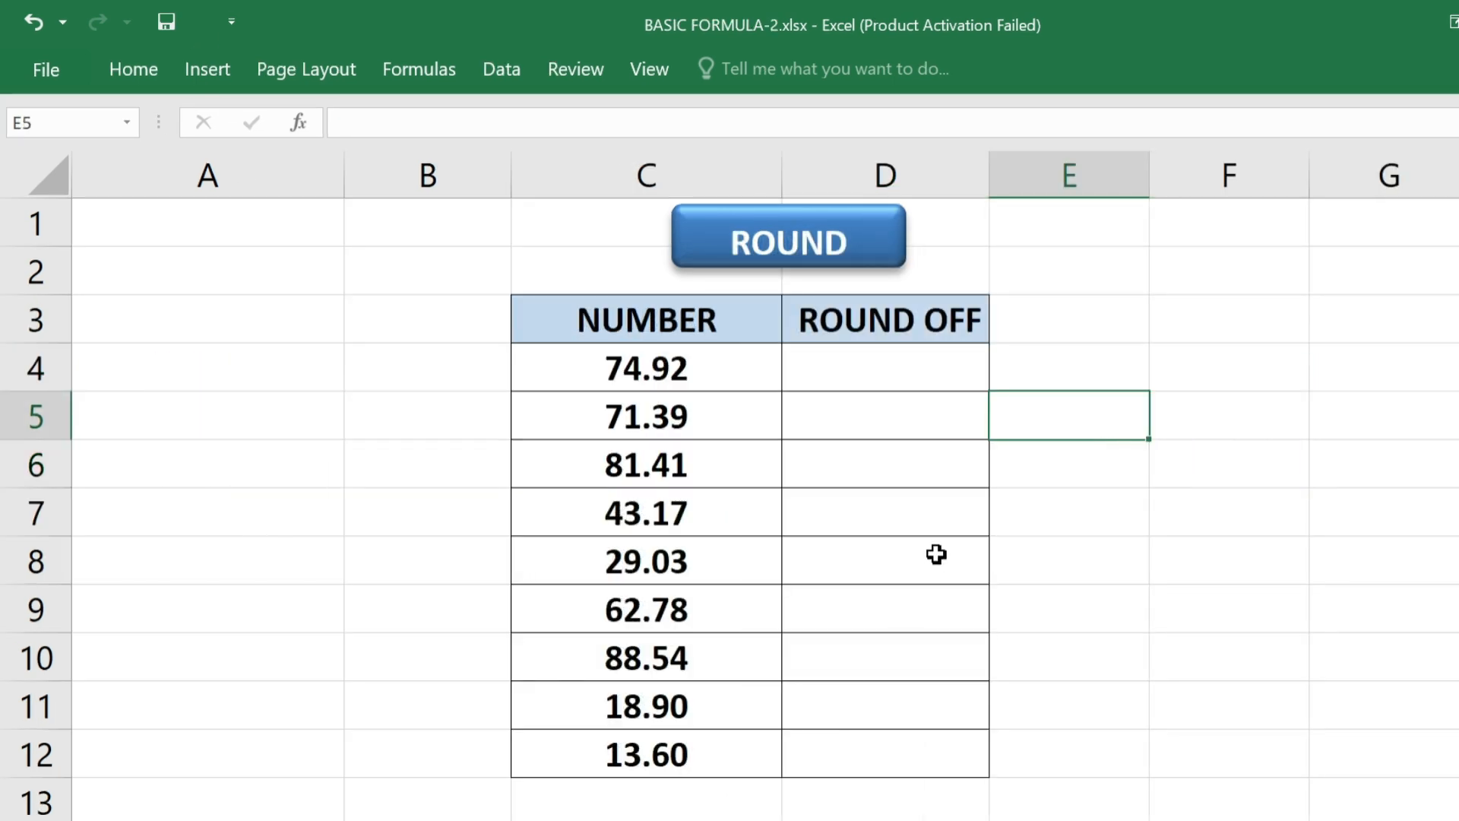
# On the ROUND sheet of BASIC FORMULA-2.xlsx, round the first number to zero decimals in D4 with =ROUND(C4,0) and fill down to D12
pyautogui.moveTo(717, 371); pyautogui.dragTo(725, 743)
pyautogui.doubleClick(740, 374)
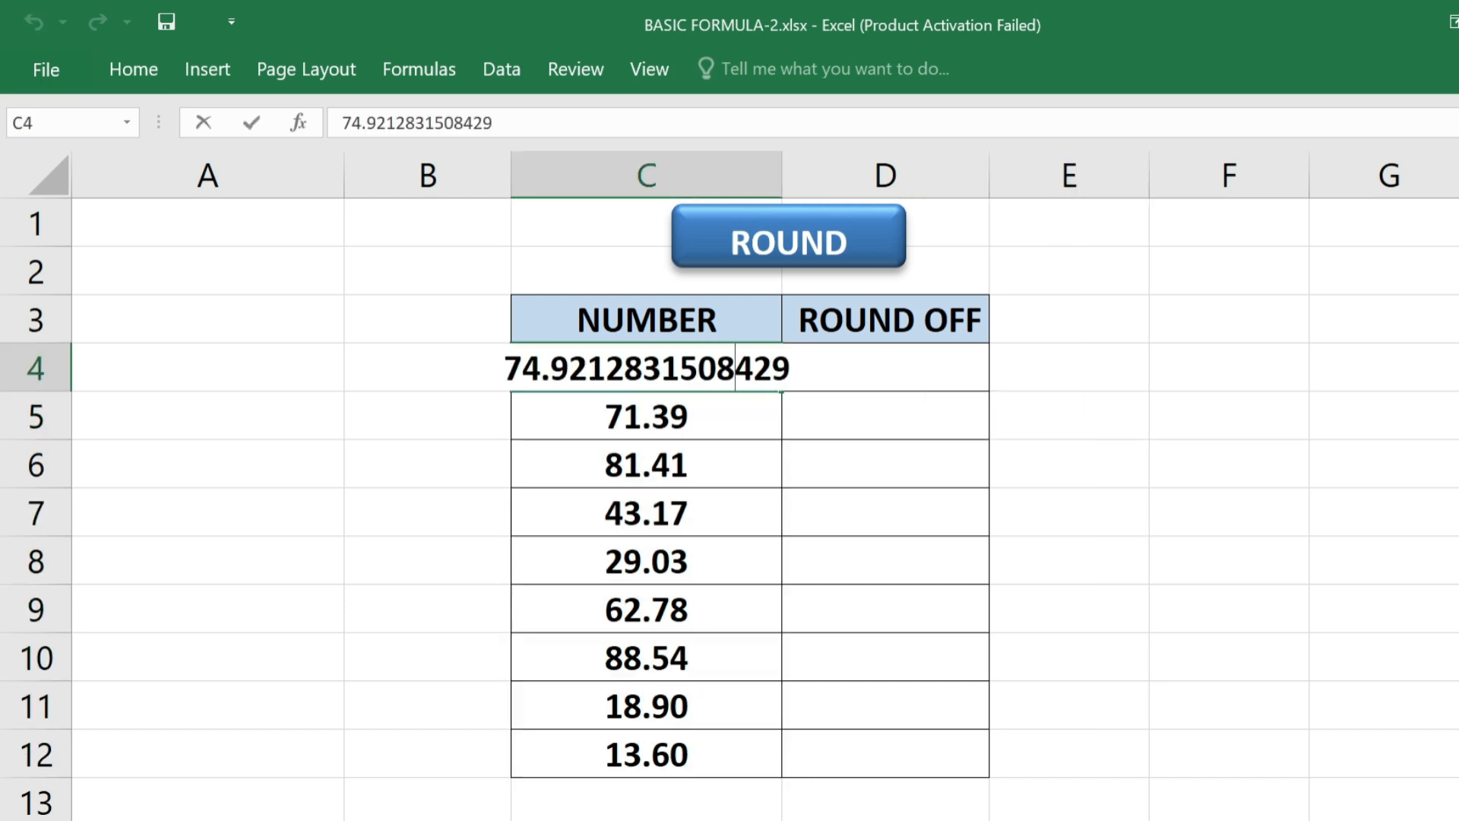
pyautogui.press('Escape')
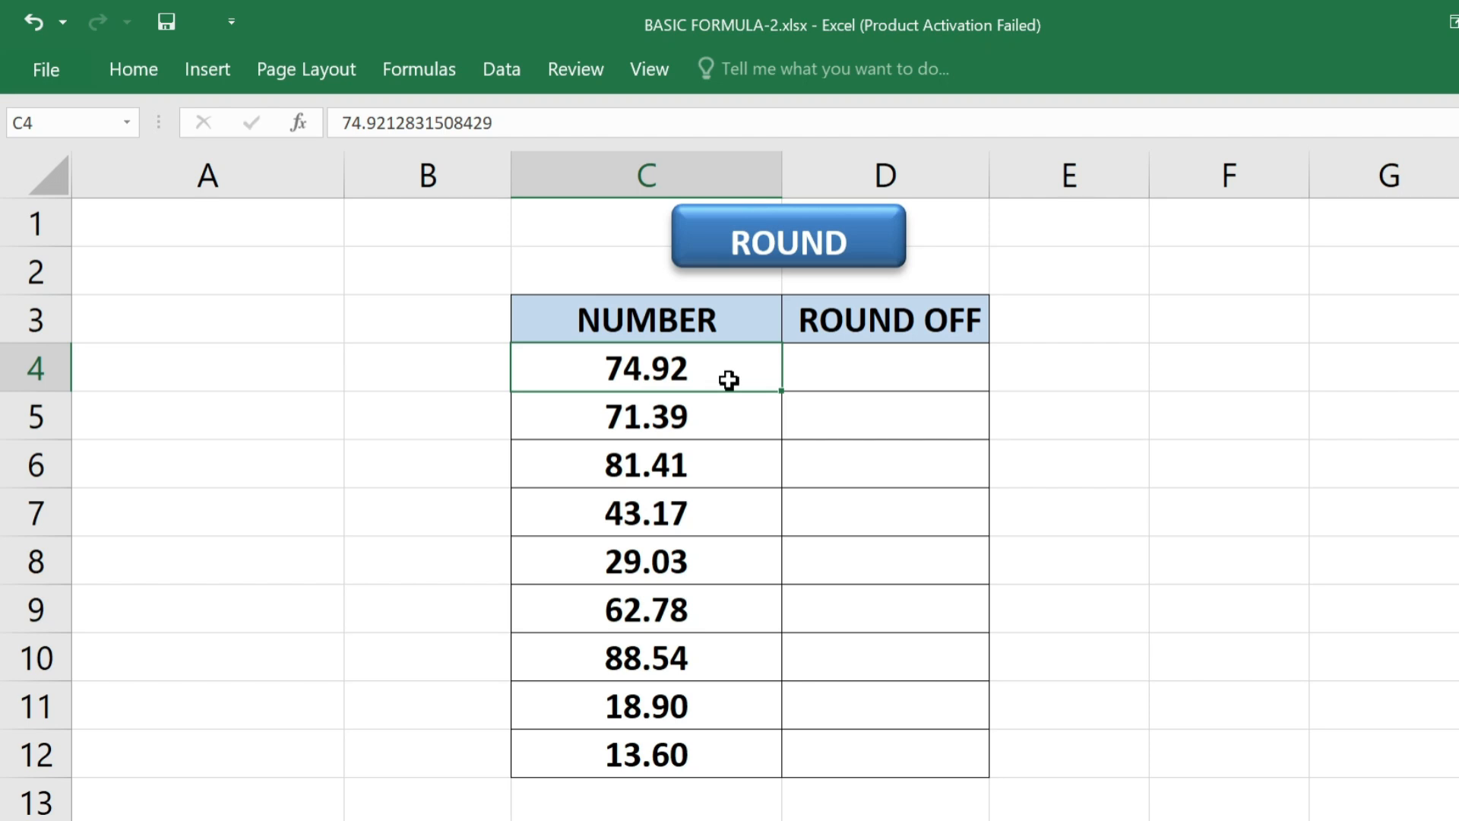
pyautogui.click(724, 418)
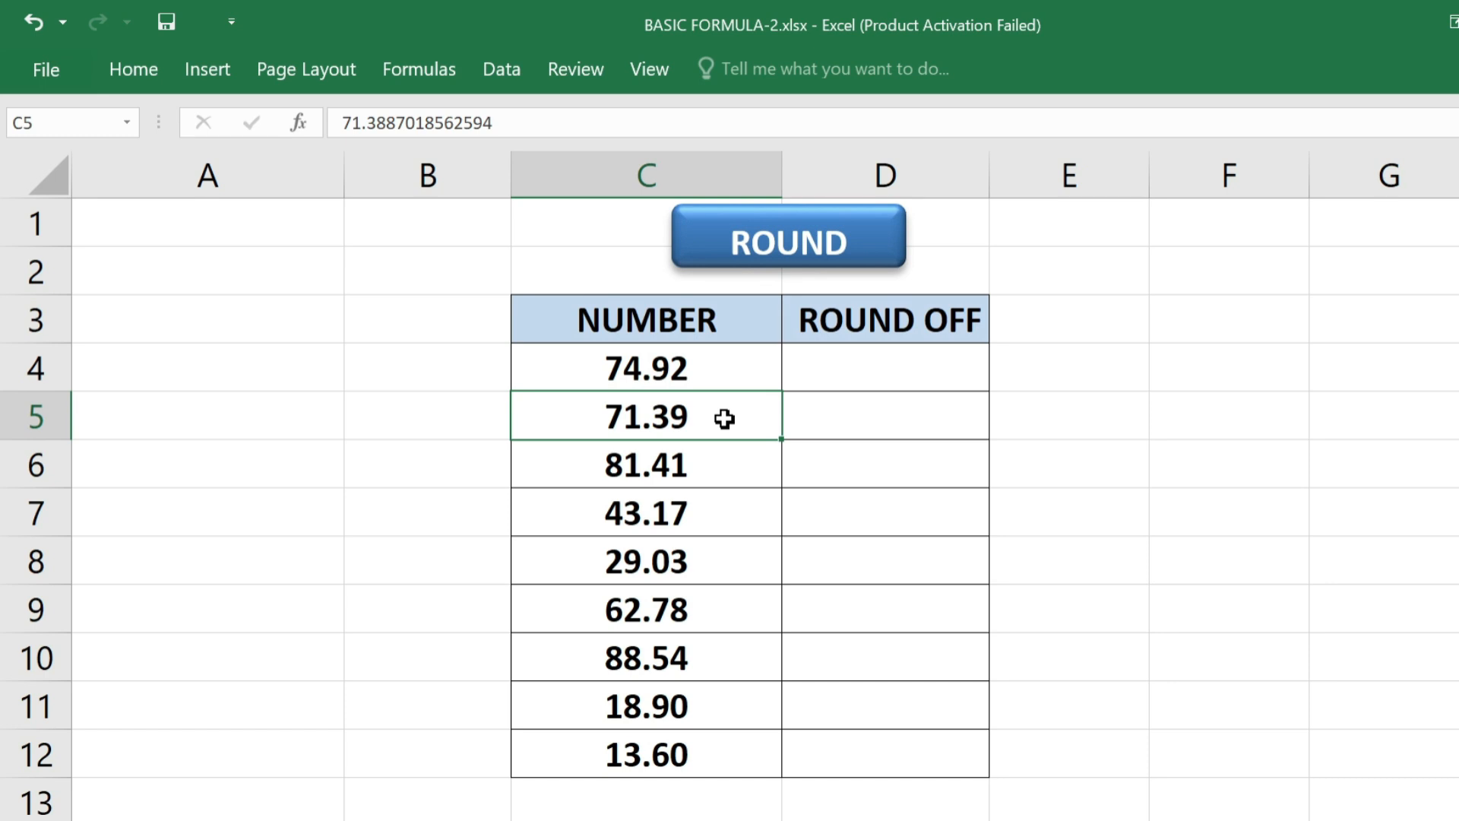
pyautogui.click(892, 370)
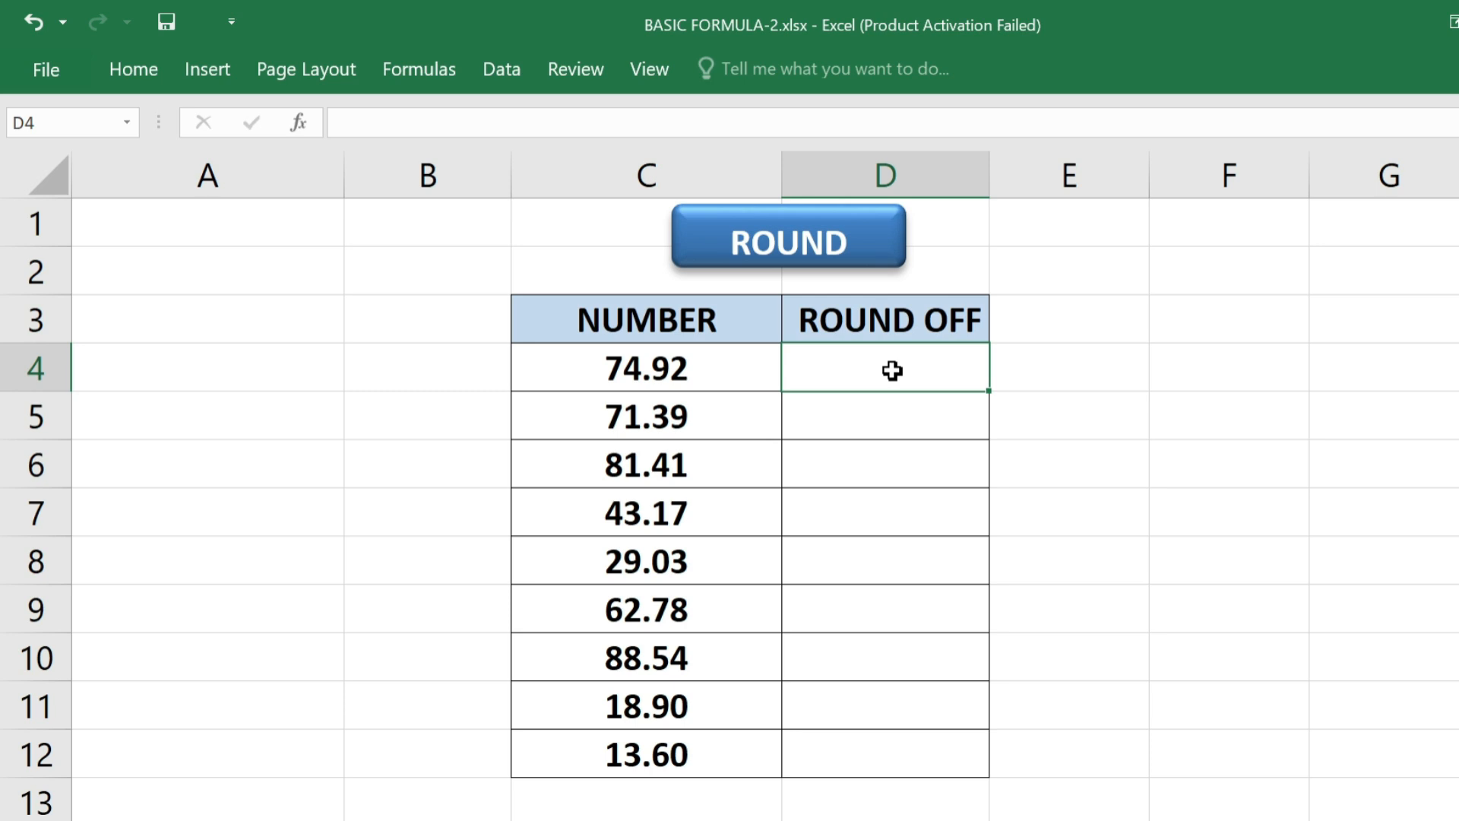
pyautogui.write('=R')
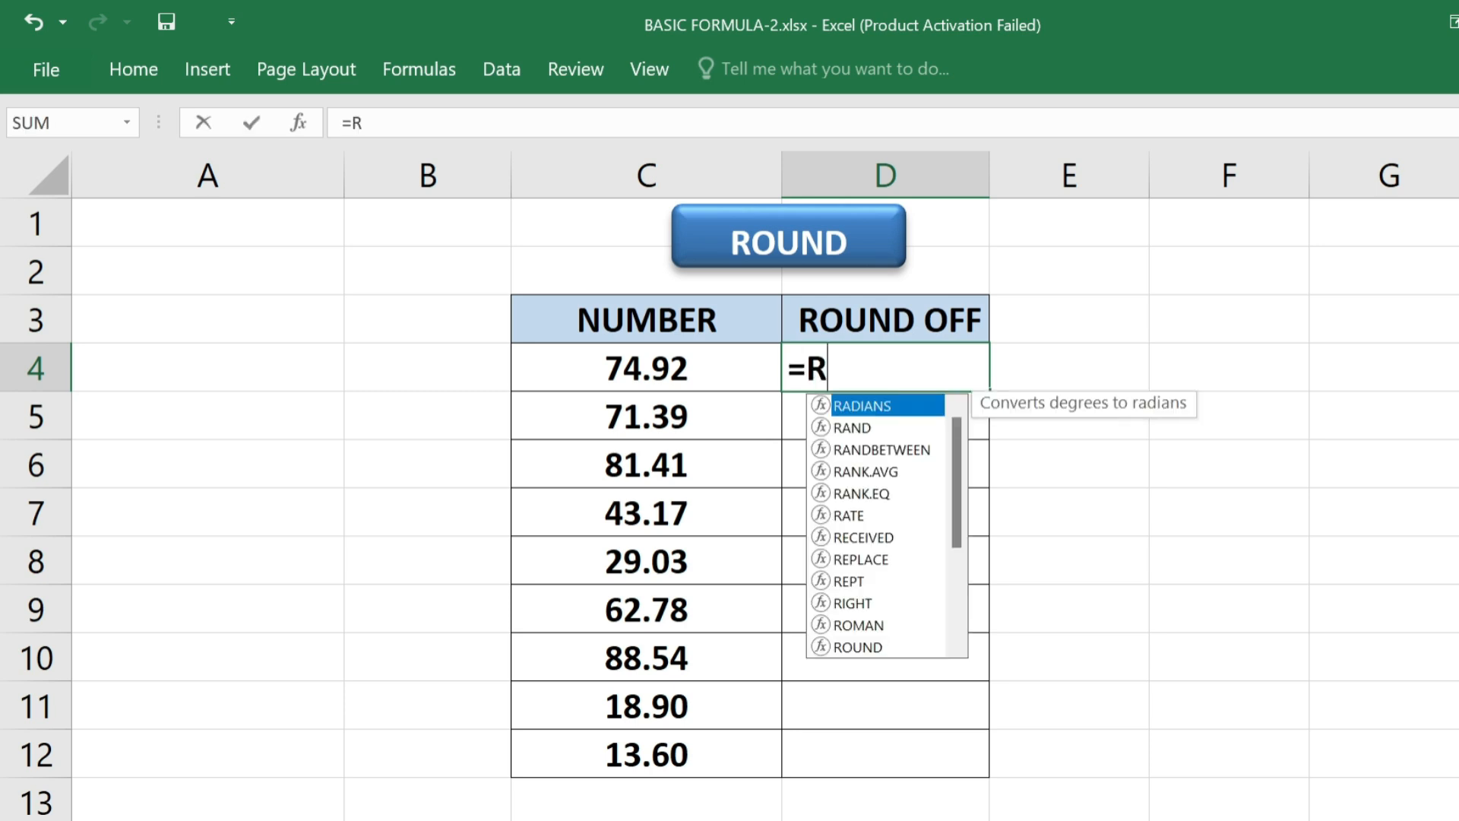
pyautogui.write('OUND(')
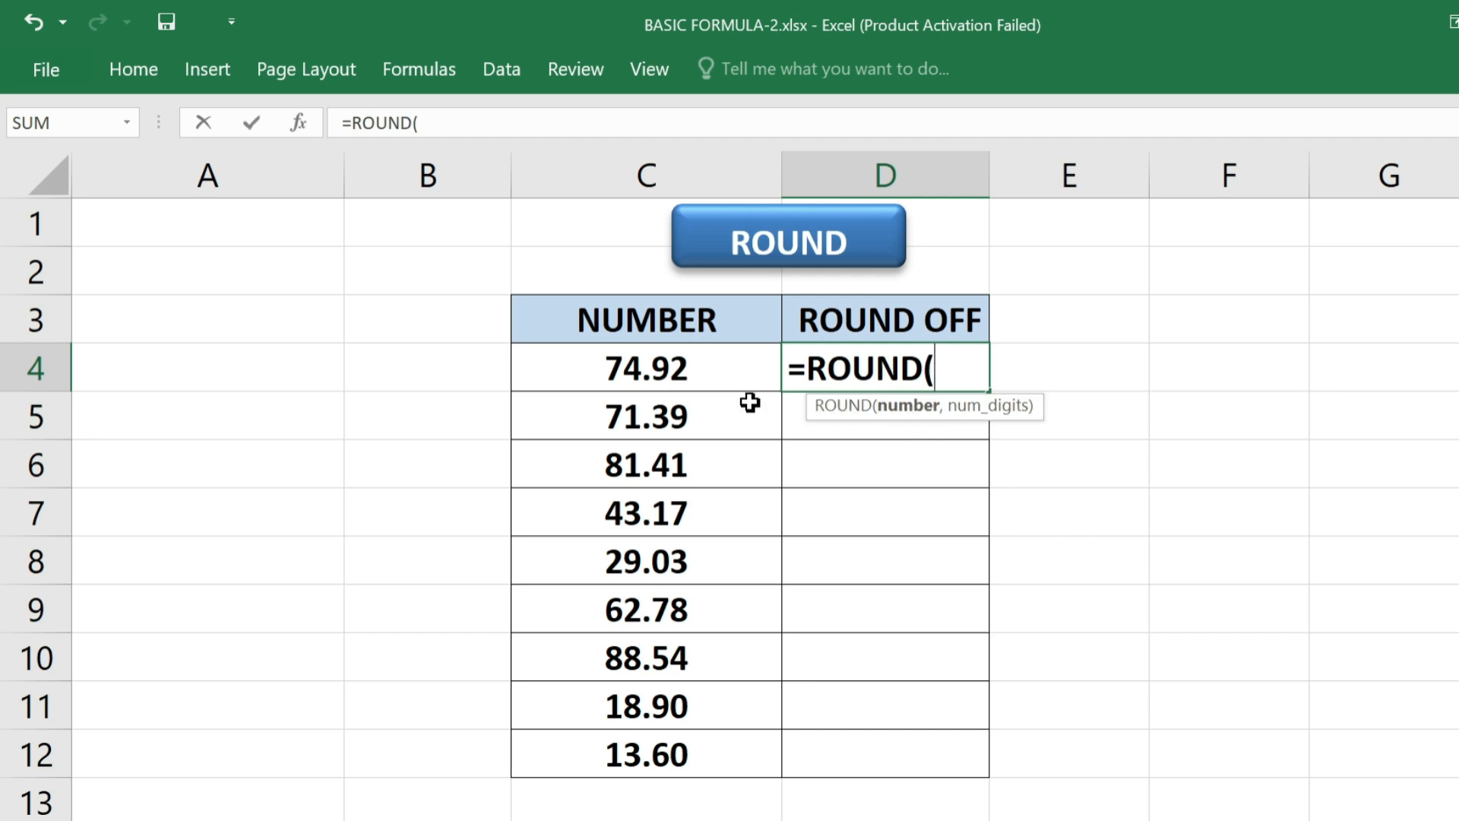
pyautogui.click(699, 378)
pyautogui.write(',')
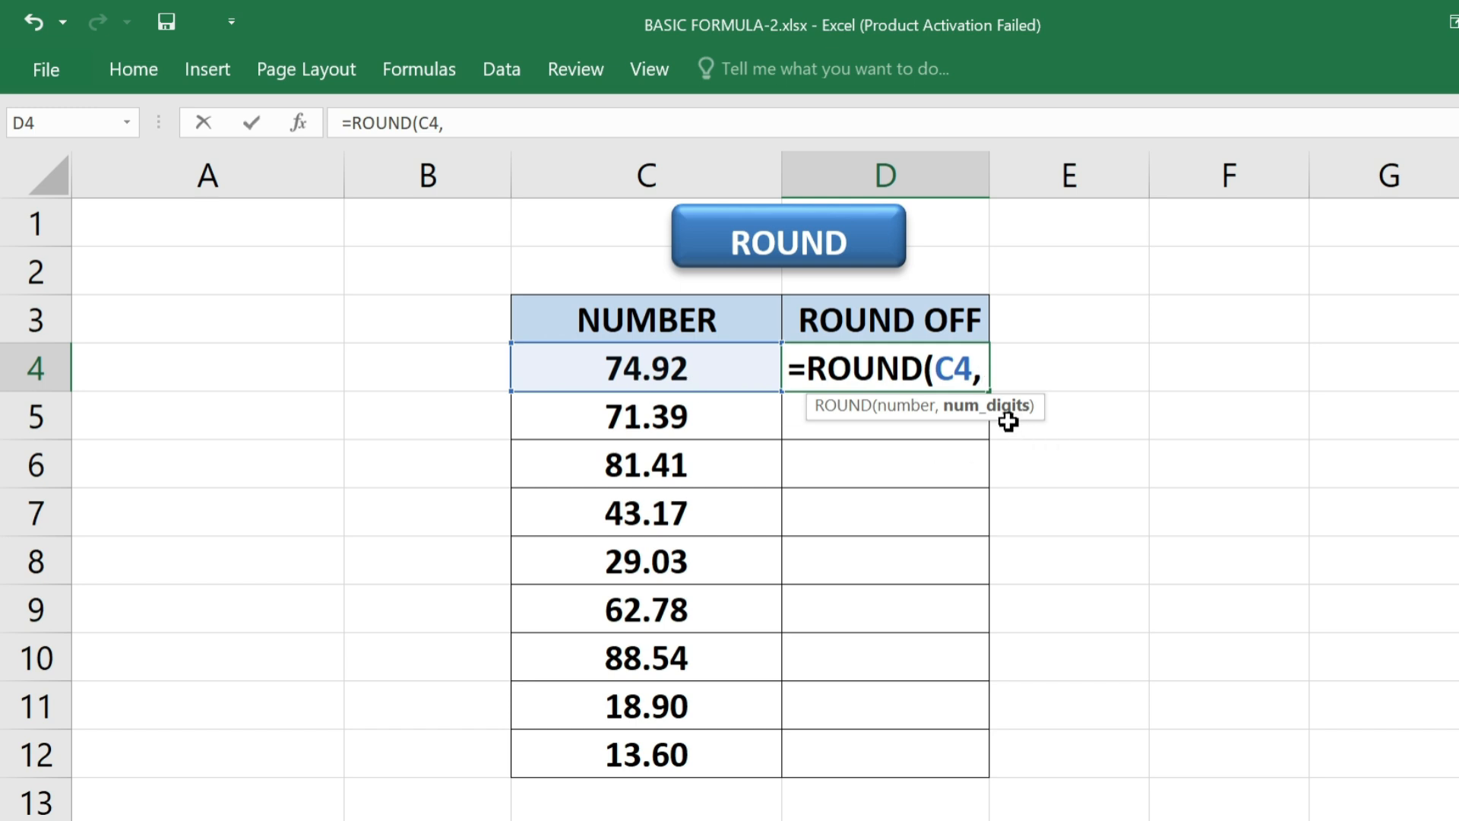
pyautogui.write('0)')
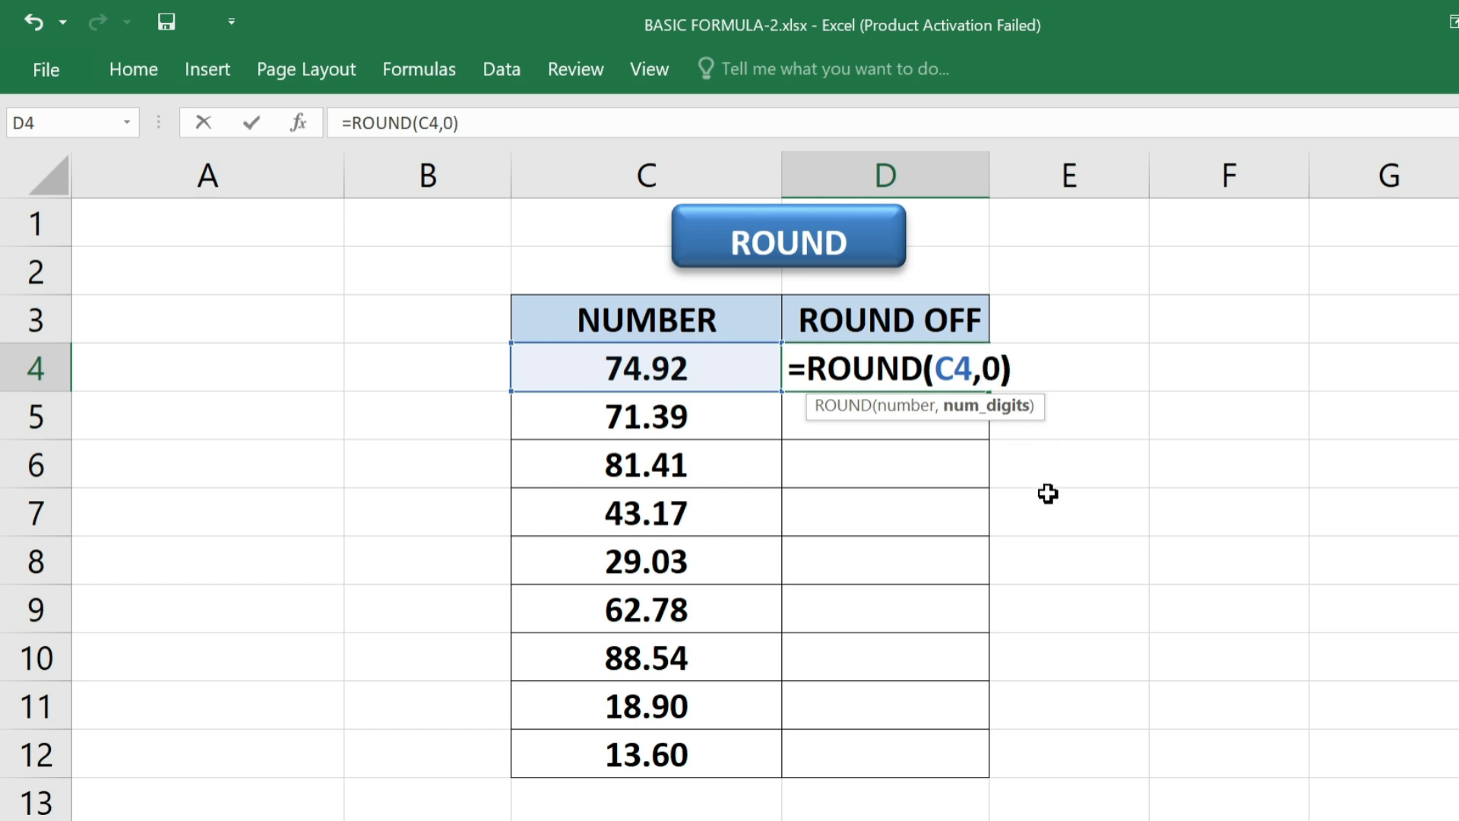
pyautogui.press('Return')
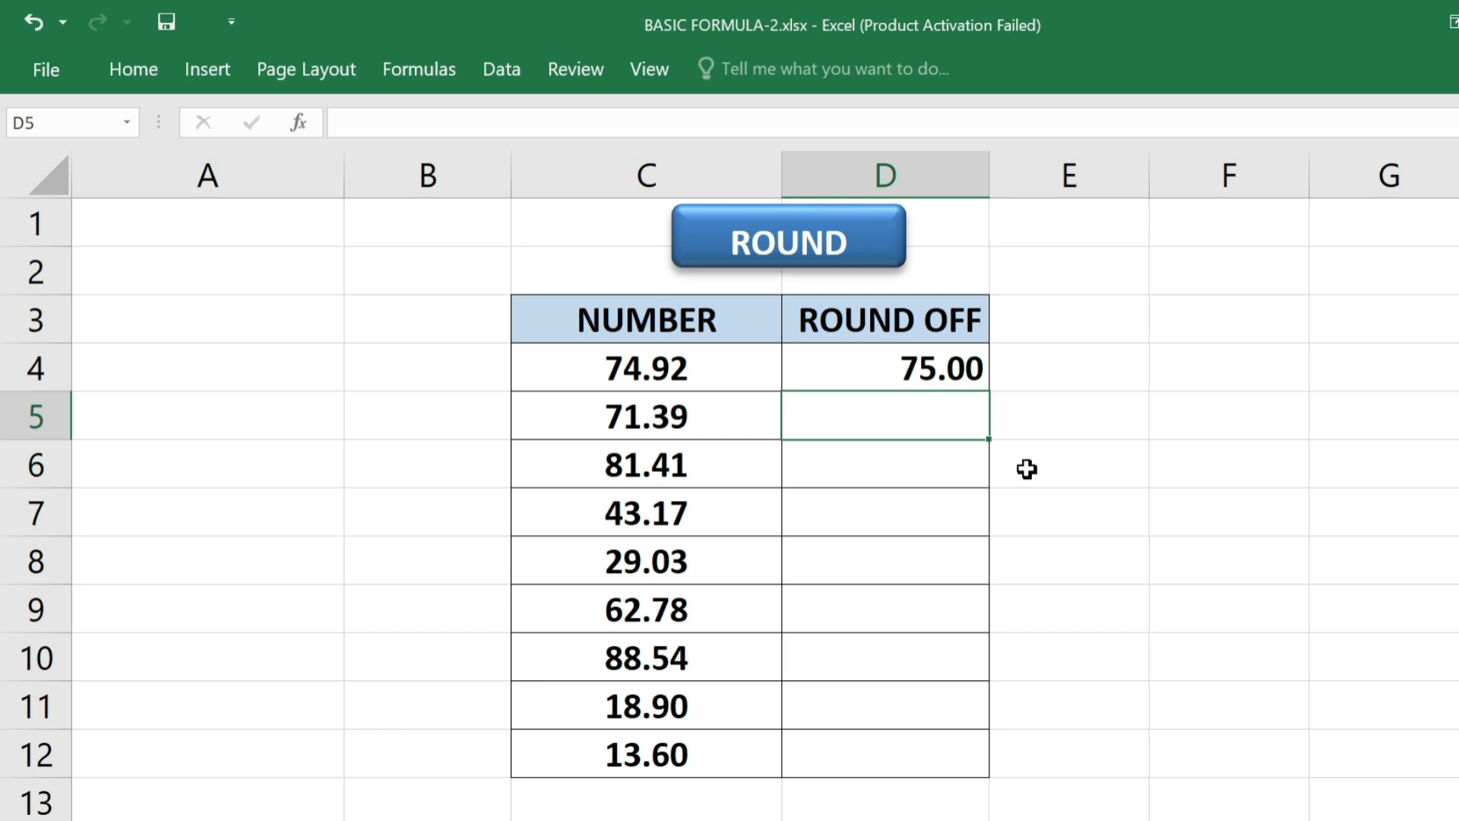
pyautogui.click(835, 371)
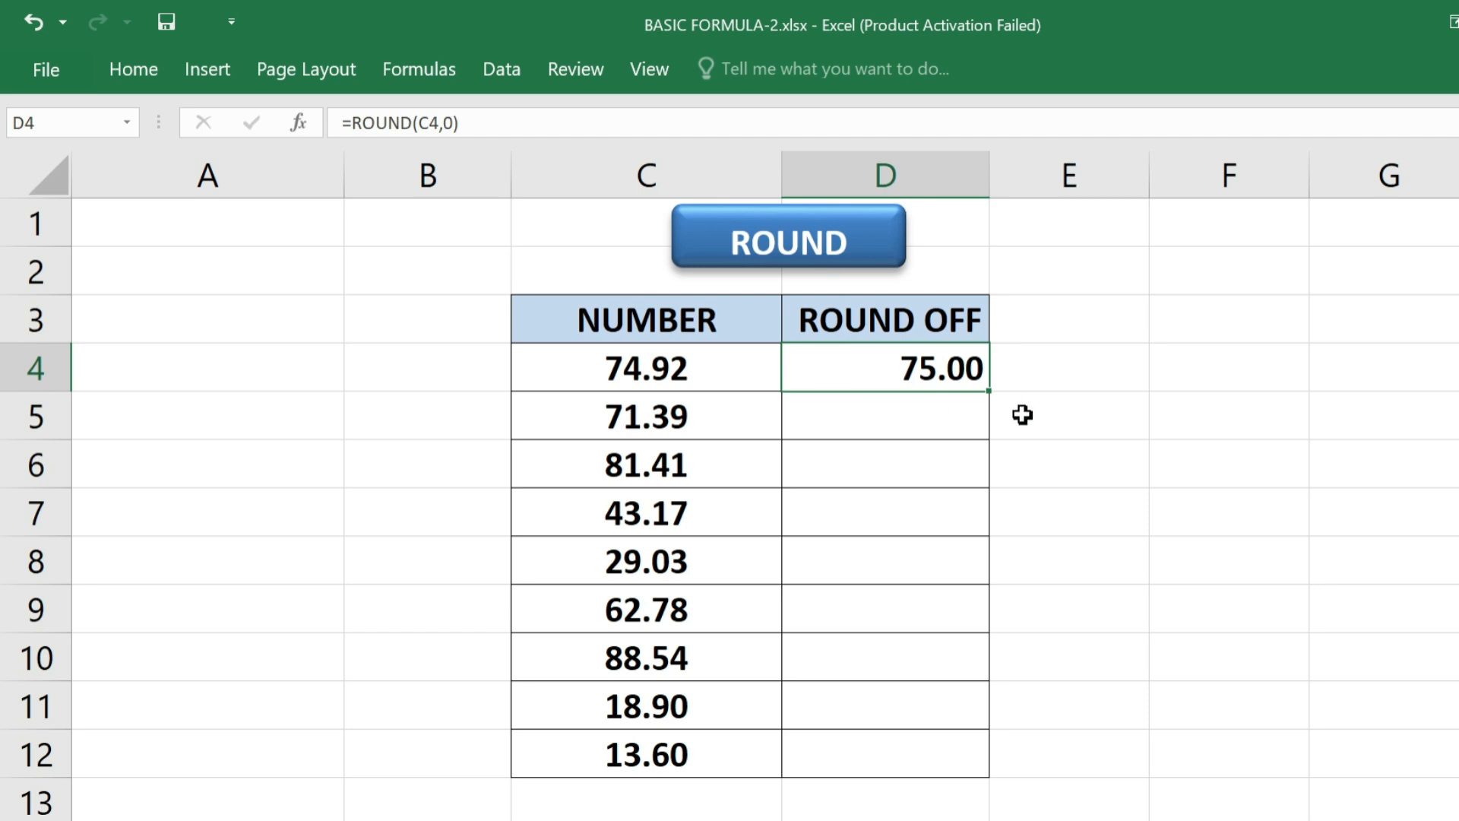
pyautogui.moveTo(989, 396); pyautogui.dragTo(982, 765)
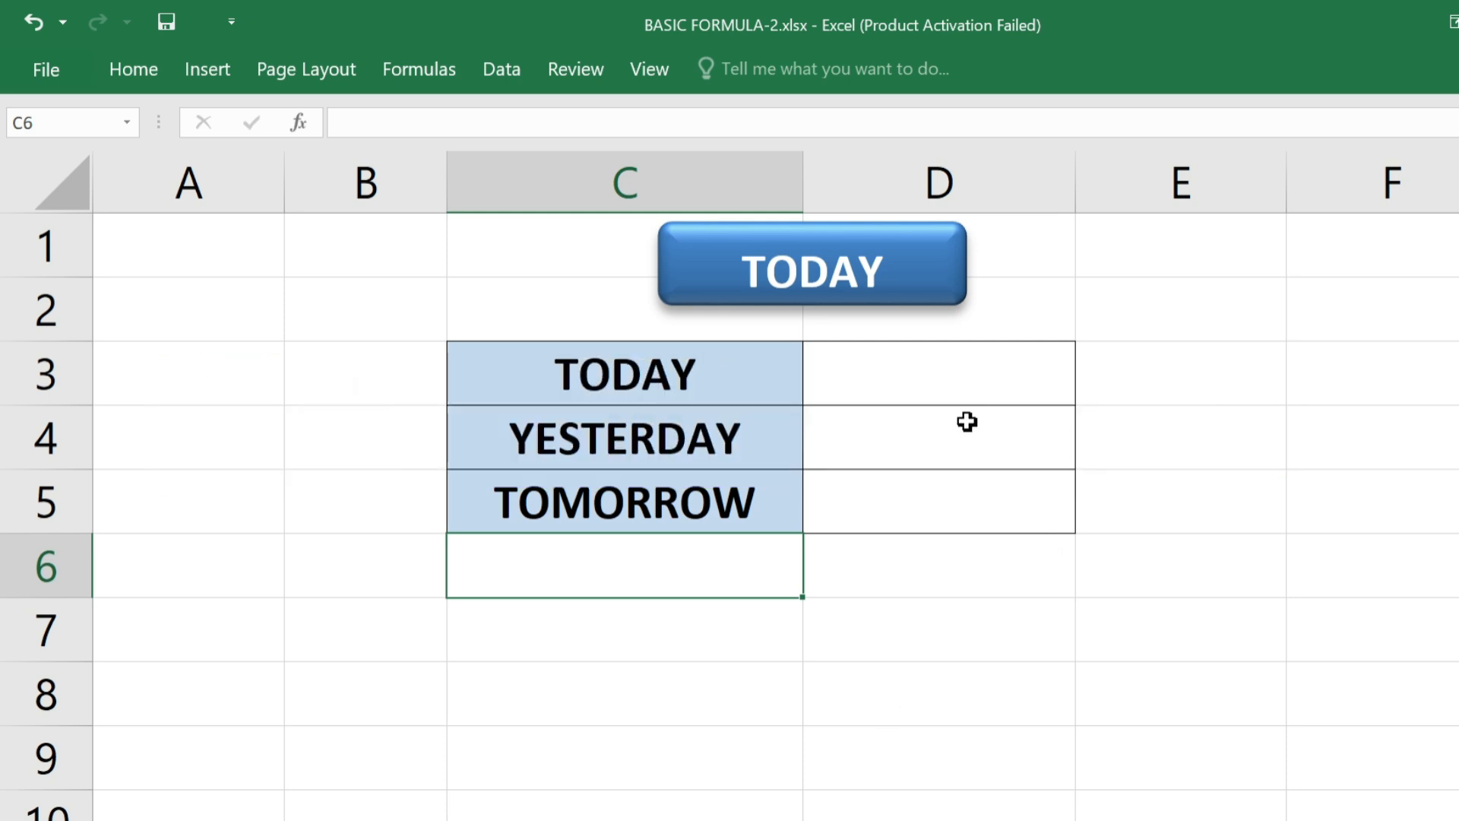
# On the TODAY sheet, return the current date in D3 with =TODAY()
pyautogui.click(955, 400)
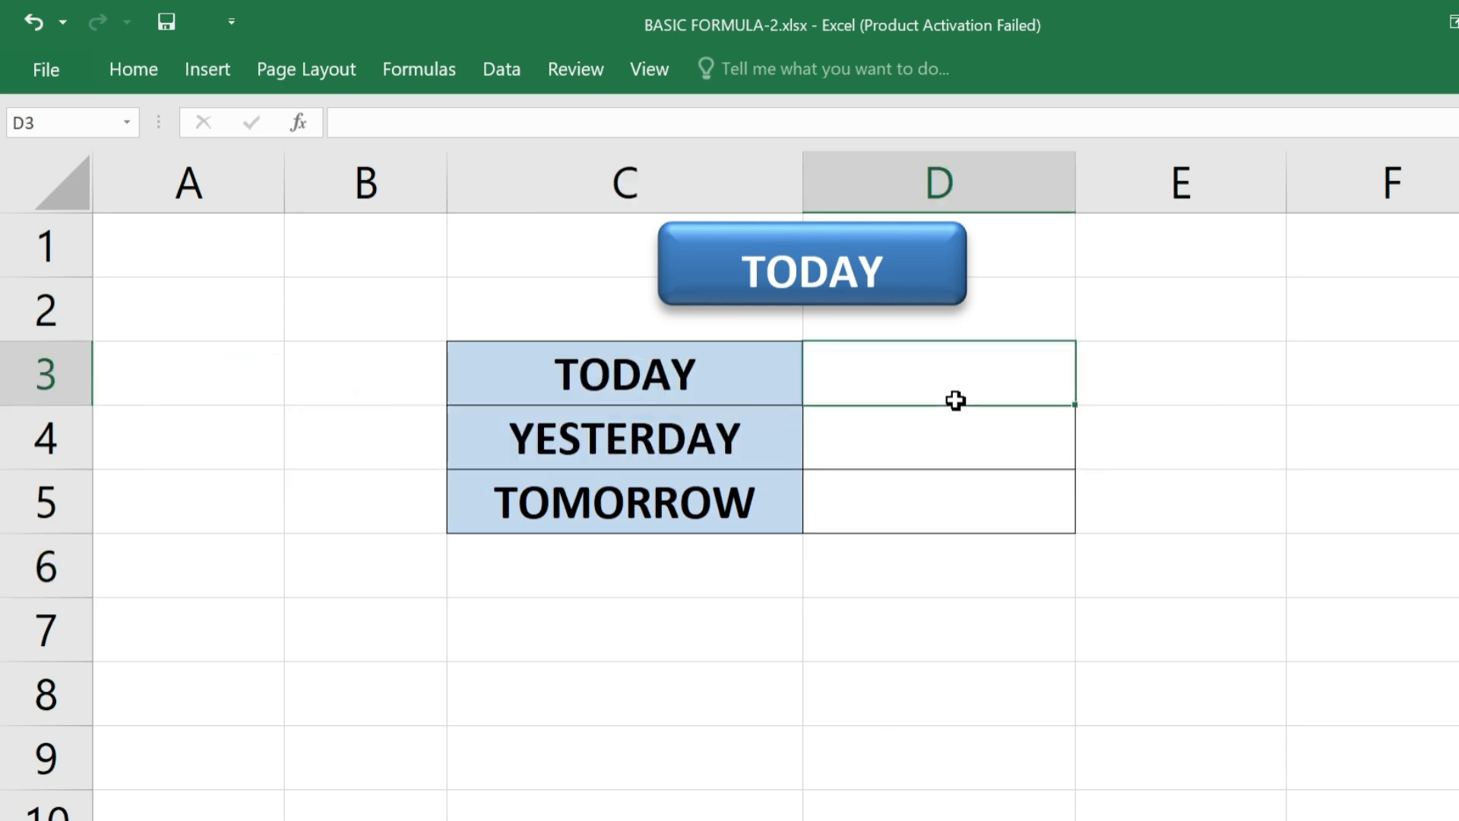
pyautogui.doubleClick(1040, 365)
pyautogui.write('=TO')
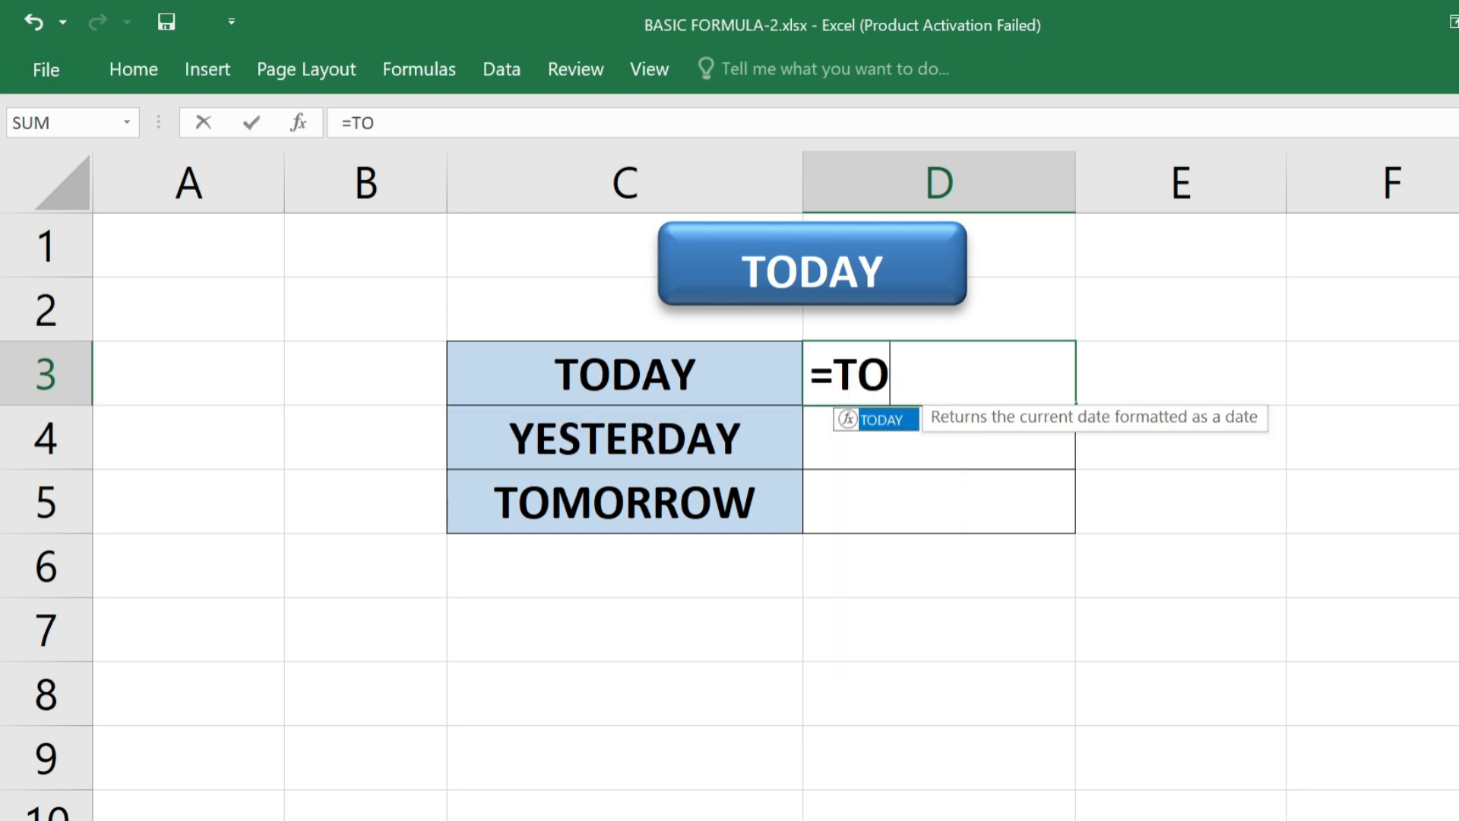
pyautogui.write('DAY')
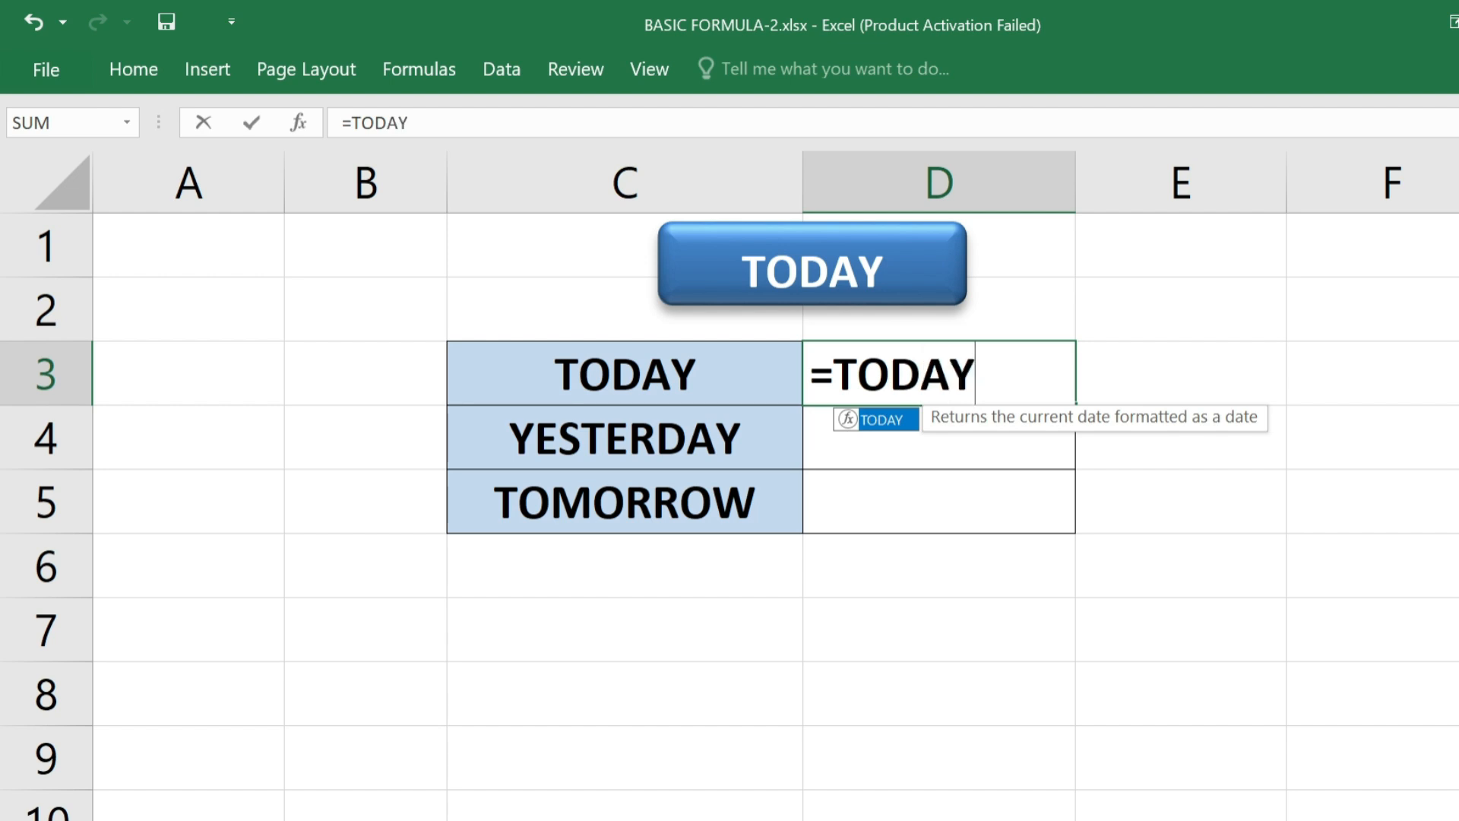
pyautogui.write('(')
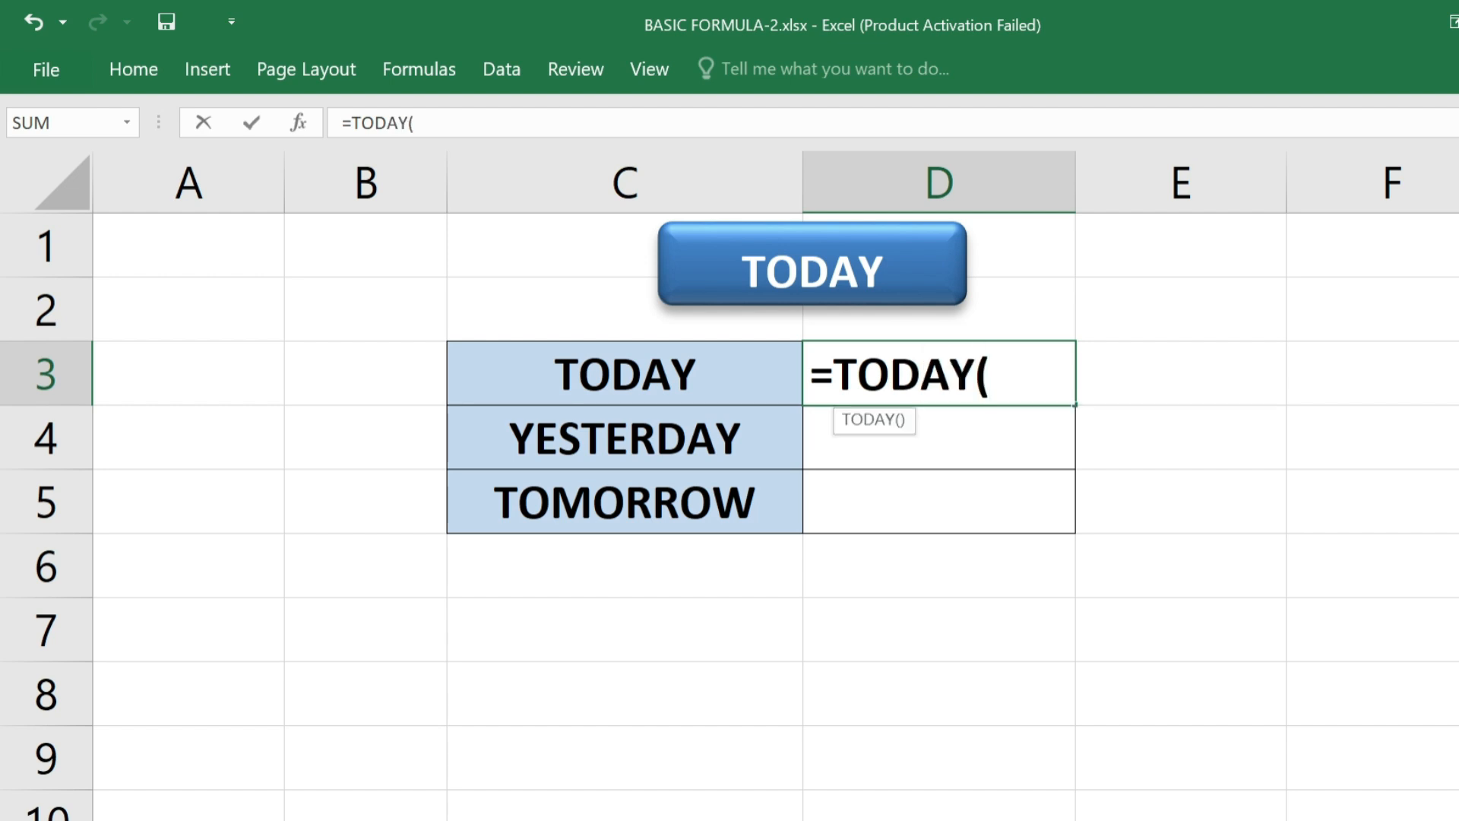
pyautogui.write(')')
pyautogui.press('Return')
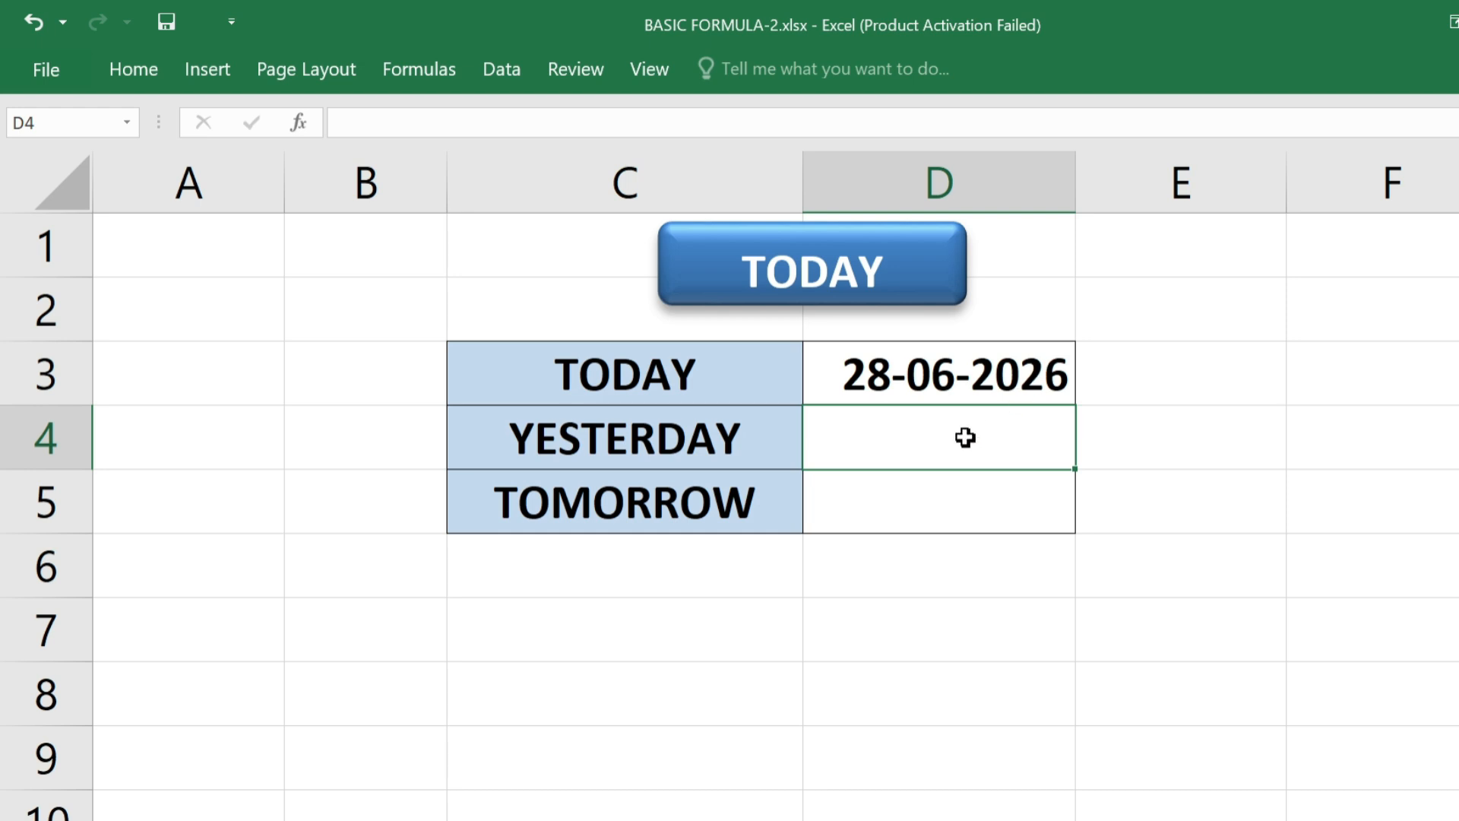
# Calculate yesterday's date in D4 of the TODAY sheet with =TODAY()-1
pyautogui.write('=')
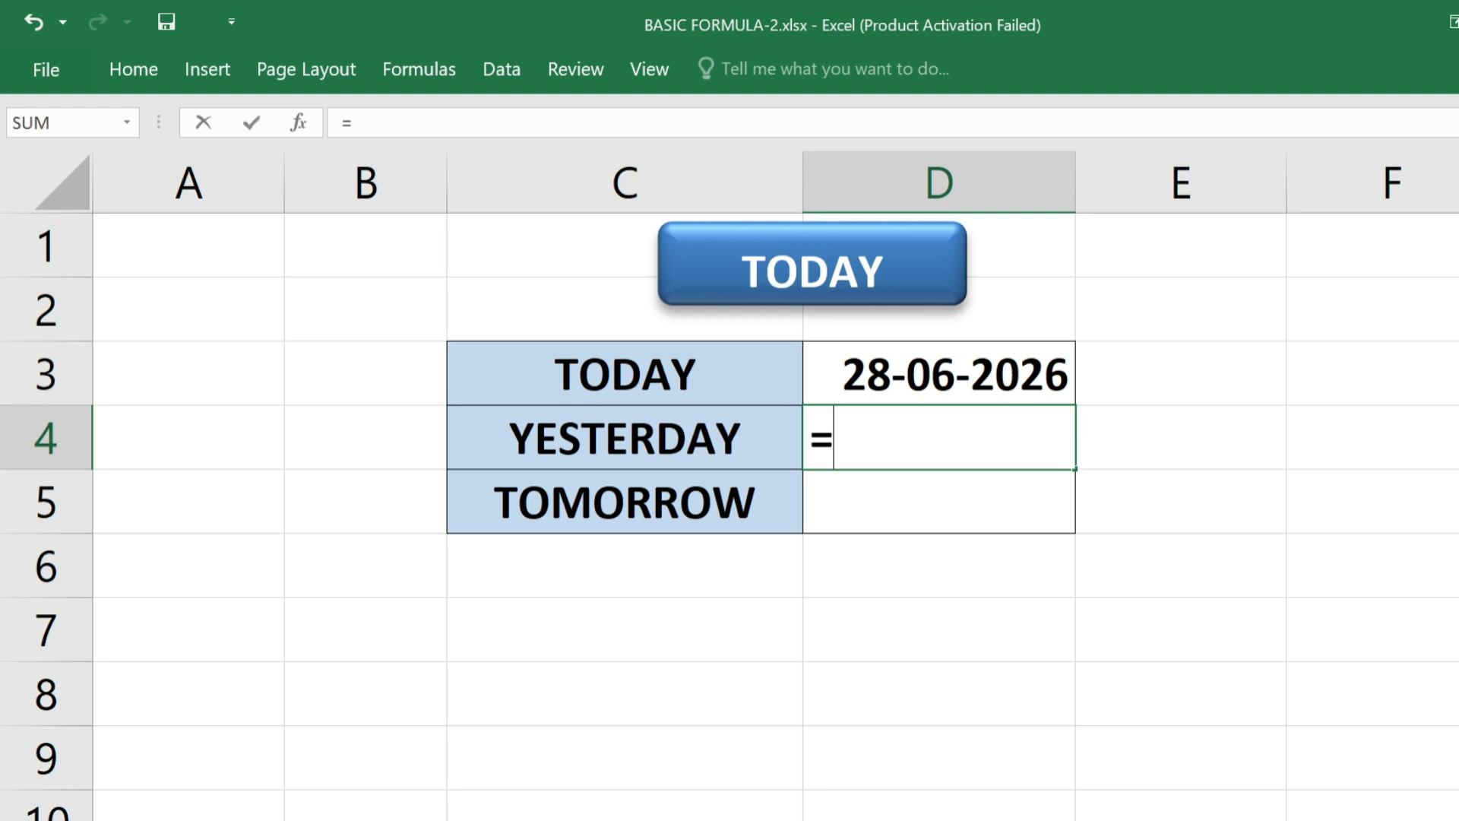
pyautogui.write('TOD')
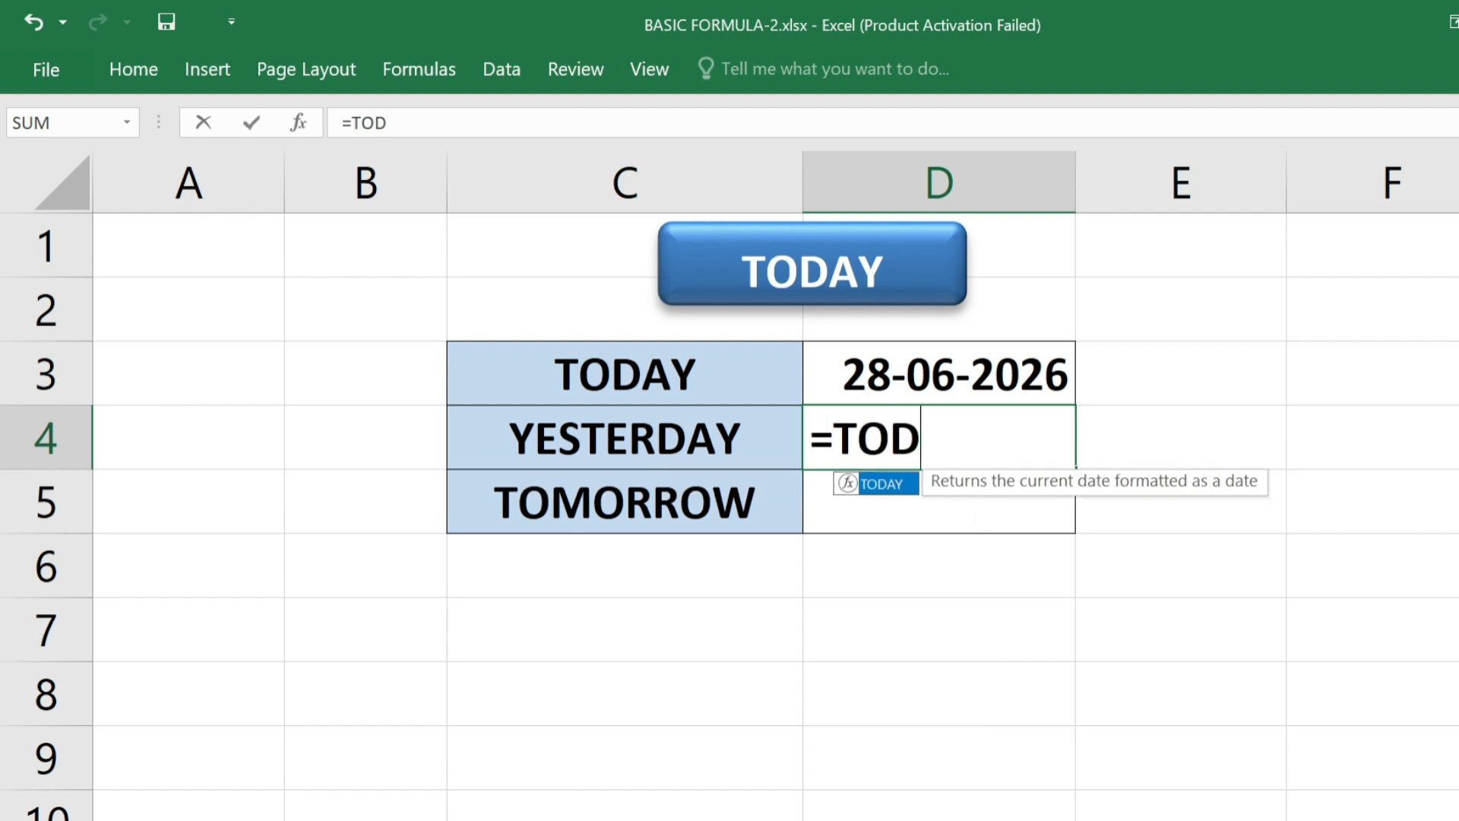
pyautogui.write('AY()')
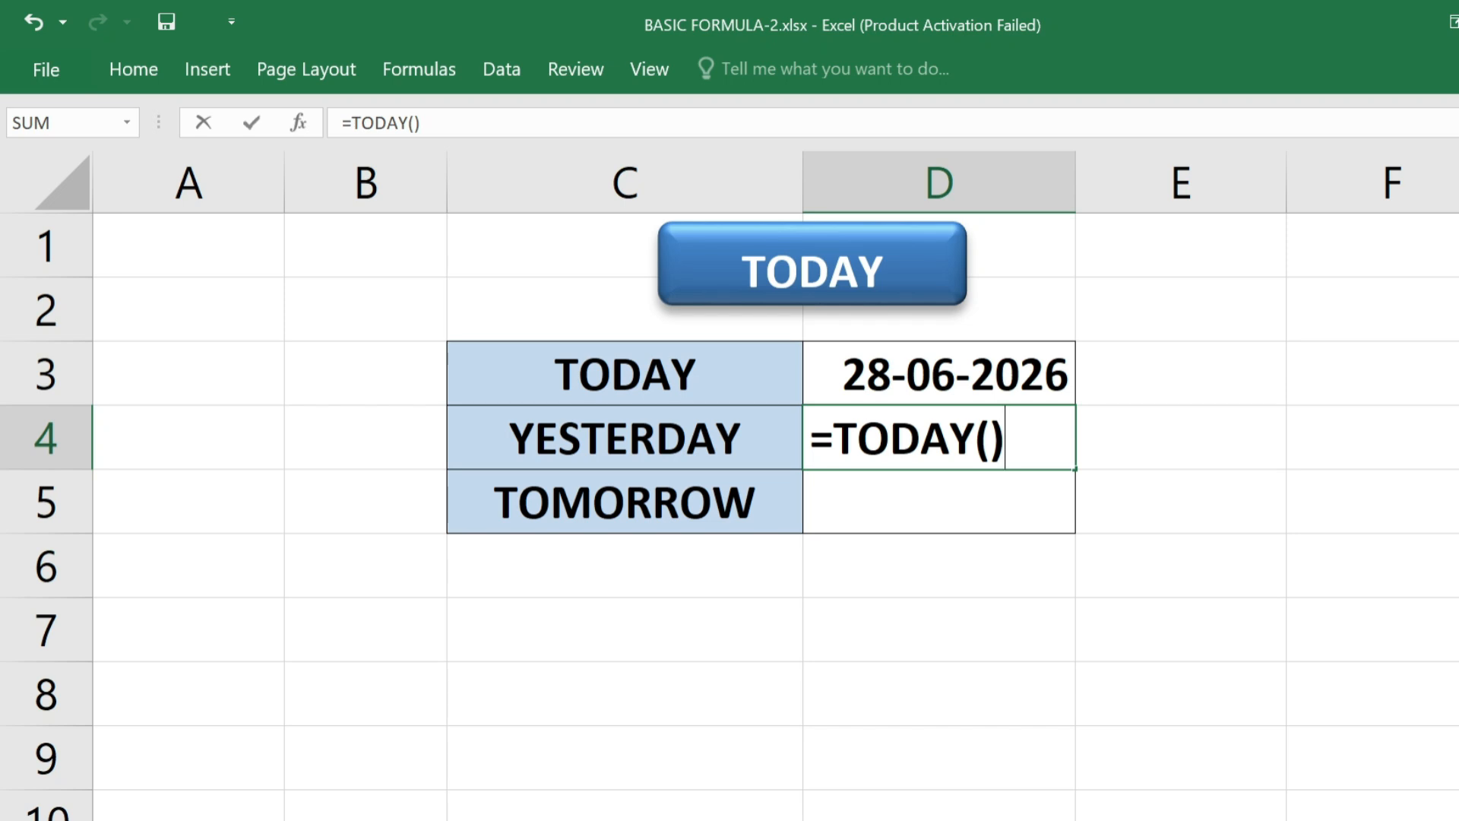
pyautogui.write('-1')
pyautogui.press('Return')
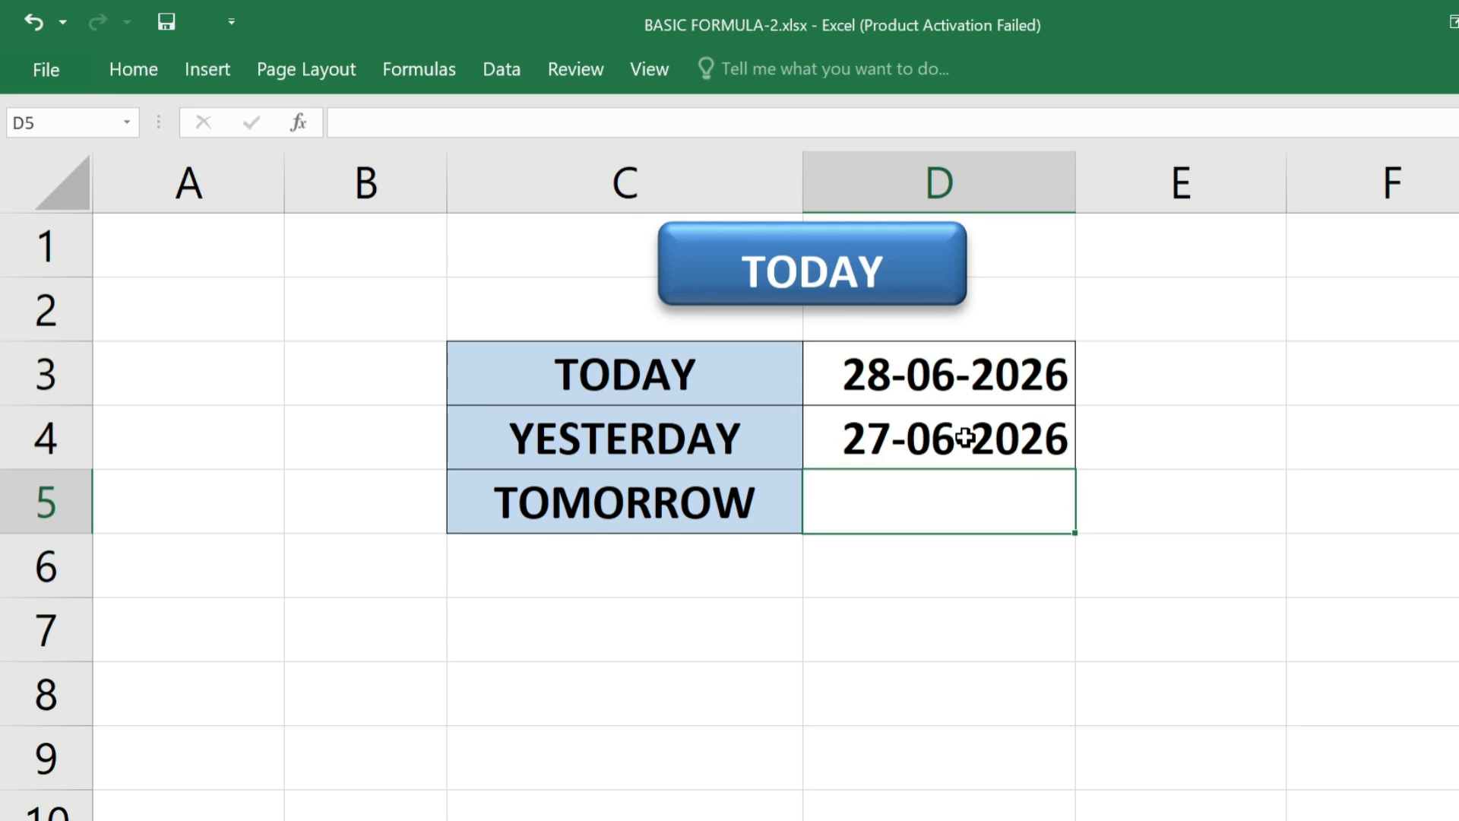
# Calculate tomorrow's date in D5 of the TODAY sheet with =TODAY()+1
pyautogui.write('=')
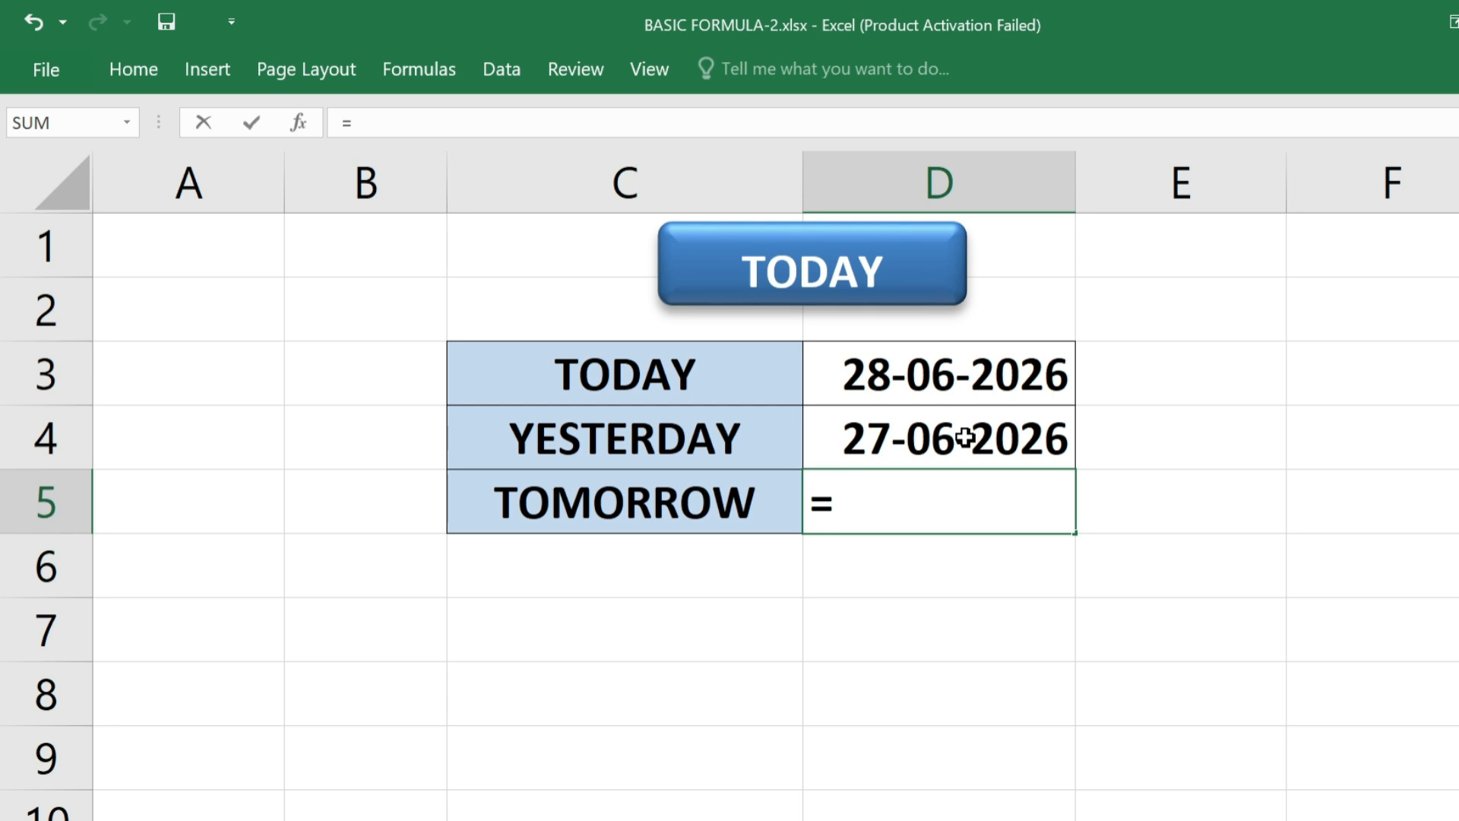
pyautogui.write('TO')
pyautogui.press('Escape')
pyautogui.press('Escape')
pyautogui.write('=TODAY()')
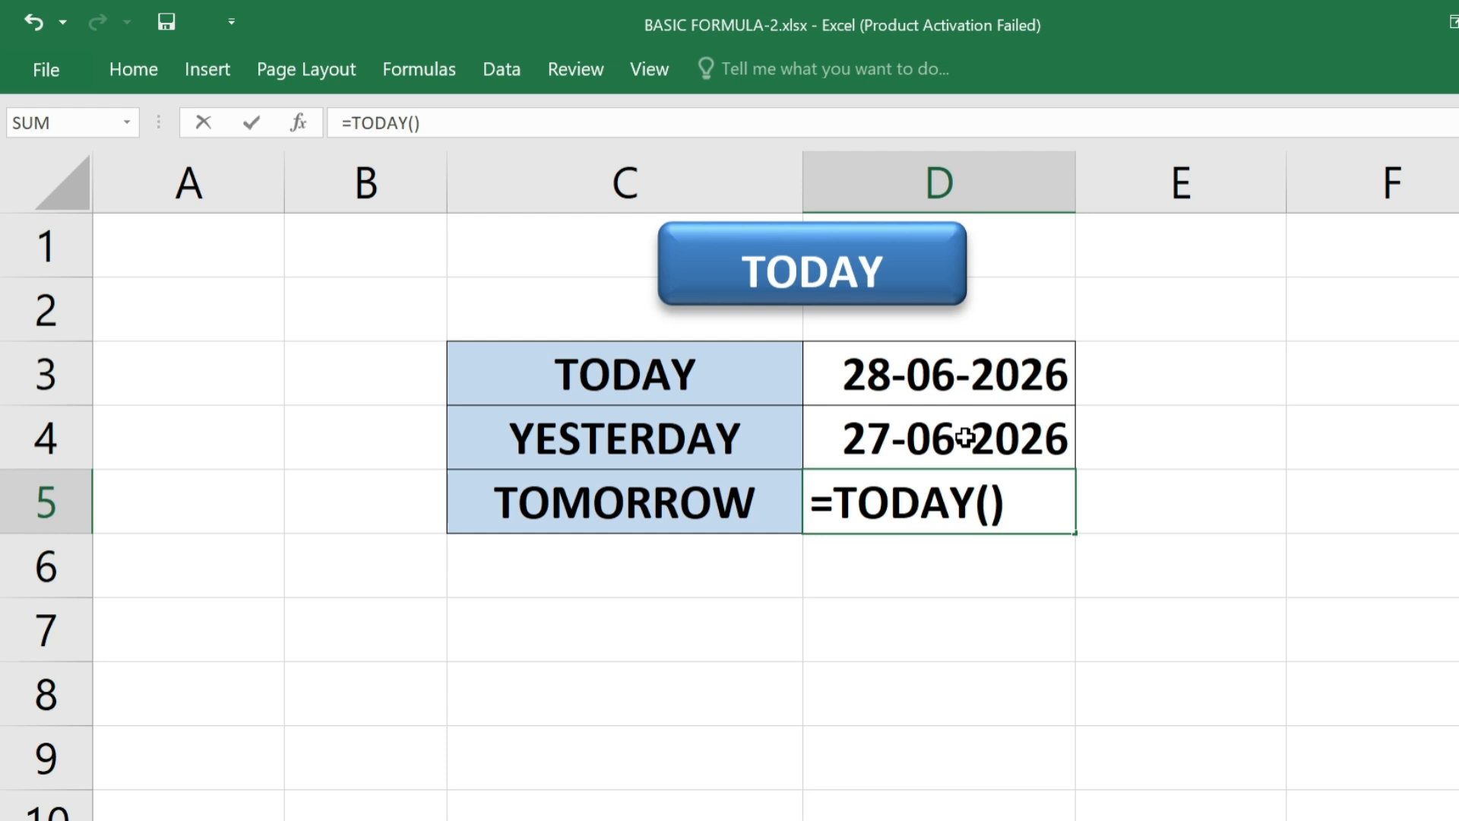
pyautogui.write('+1')
pyautogui.press('Return')
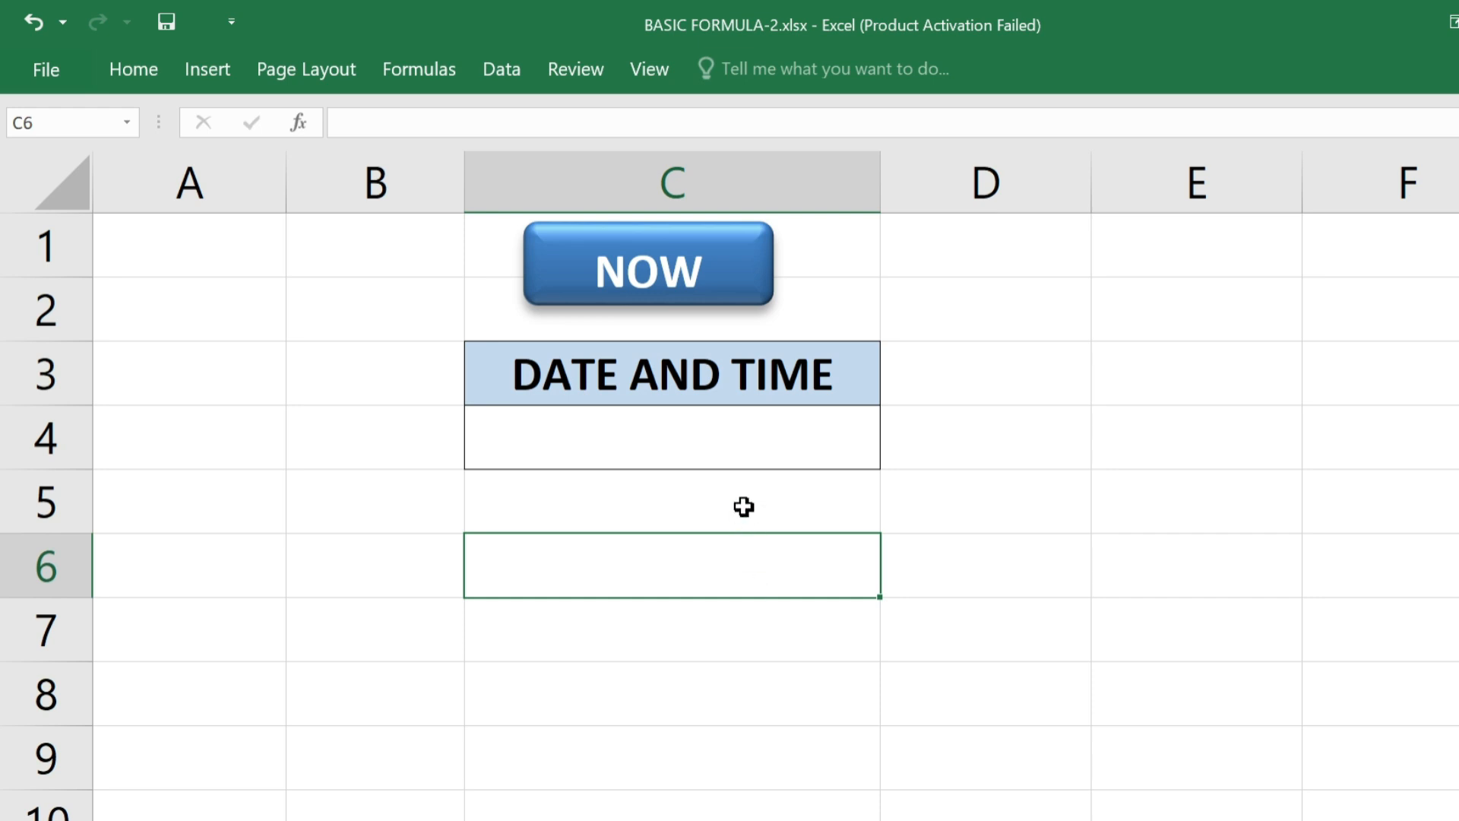
# On the NOW sheet, return the current date and time in C4 with =NOW()
pyautogui.click(728, 437)
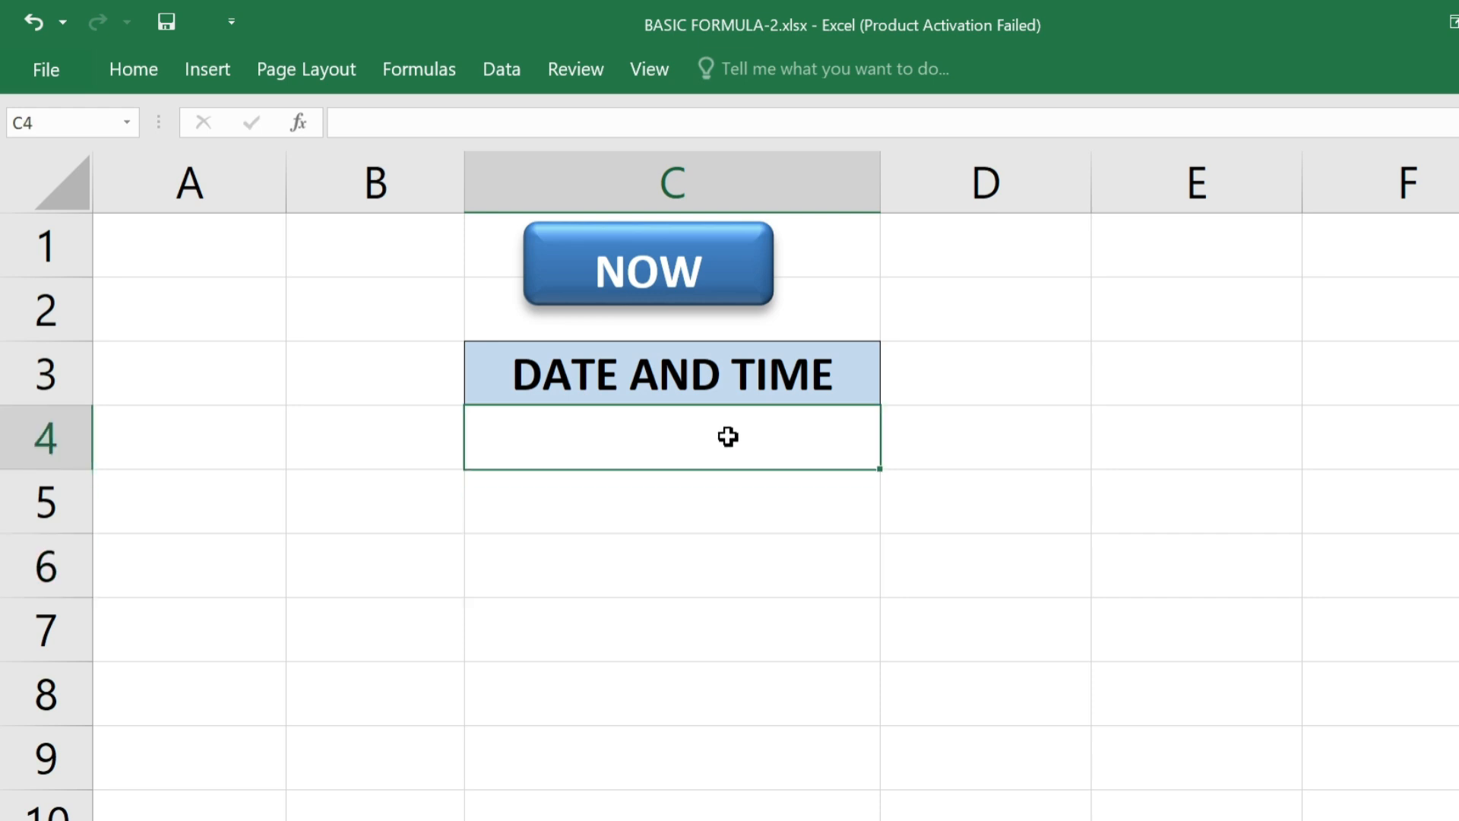
pyautogui.write('=')
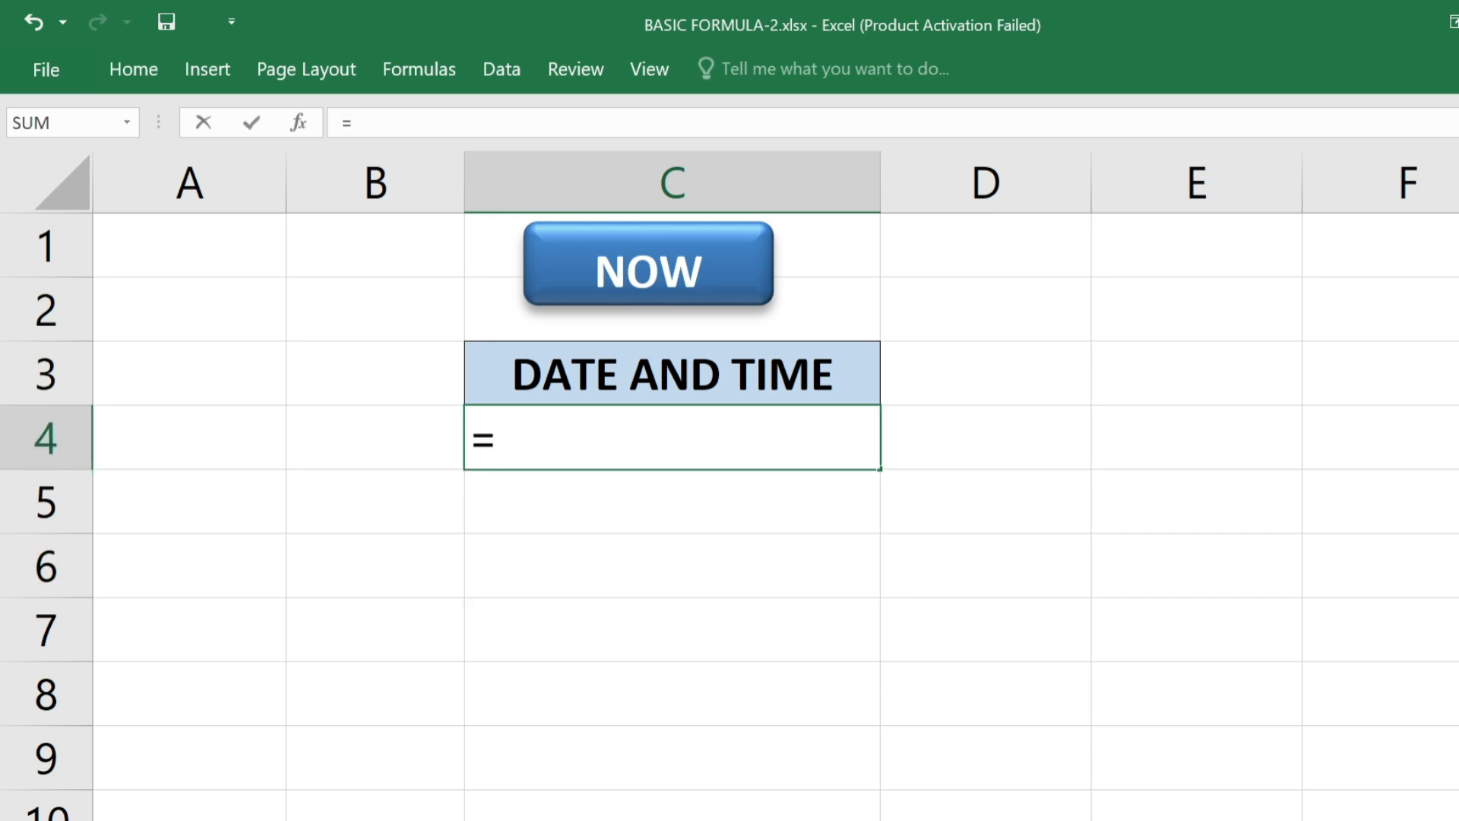
pyautogui.write('NOW()')
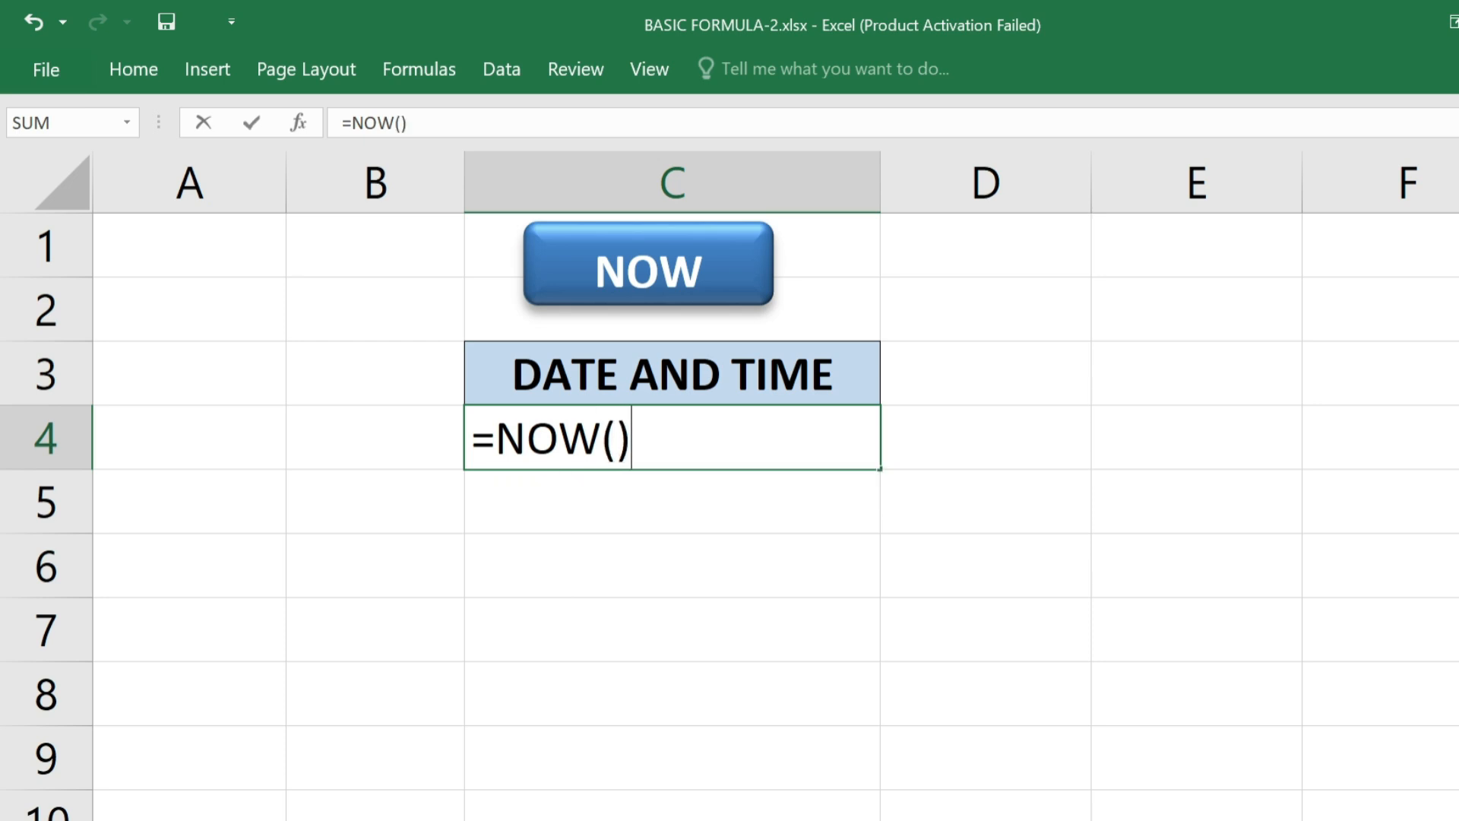
pyautogui.press('Return')
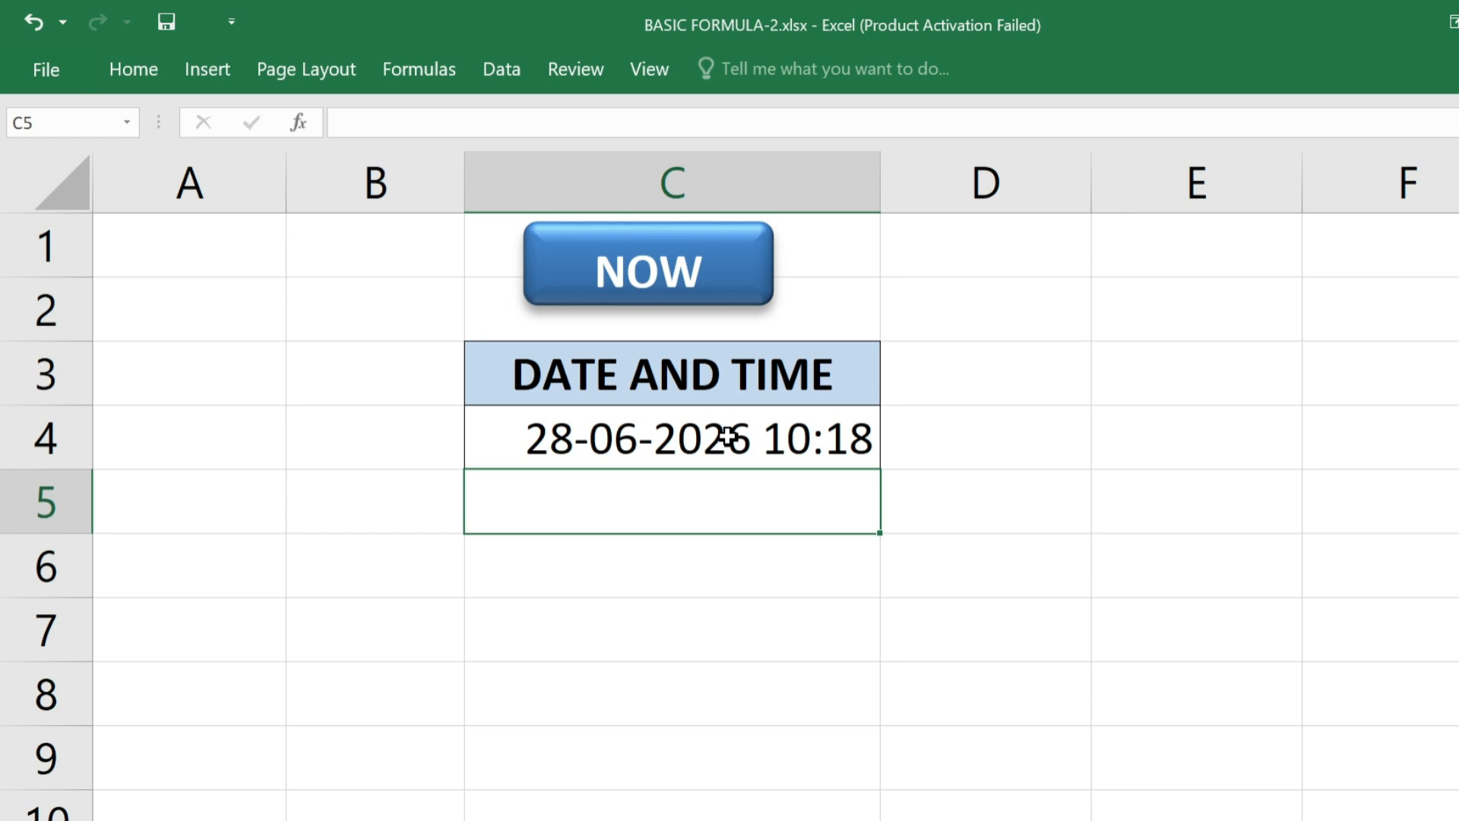